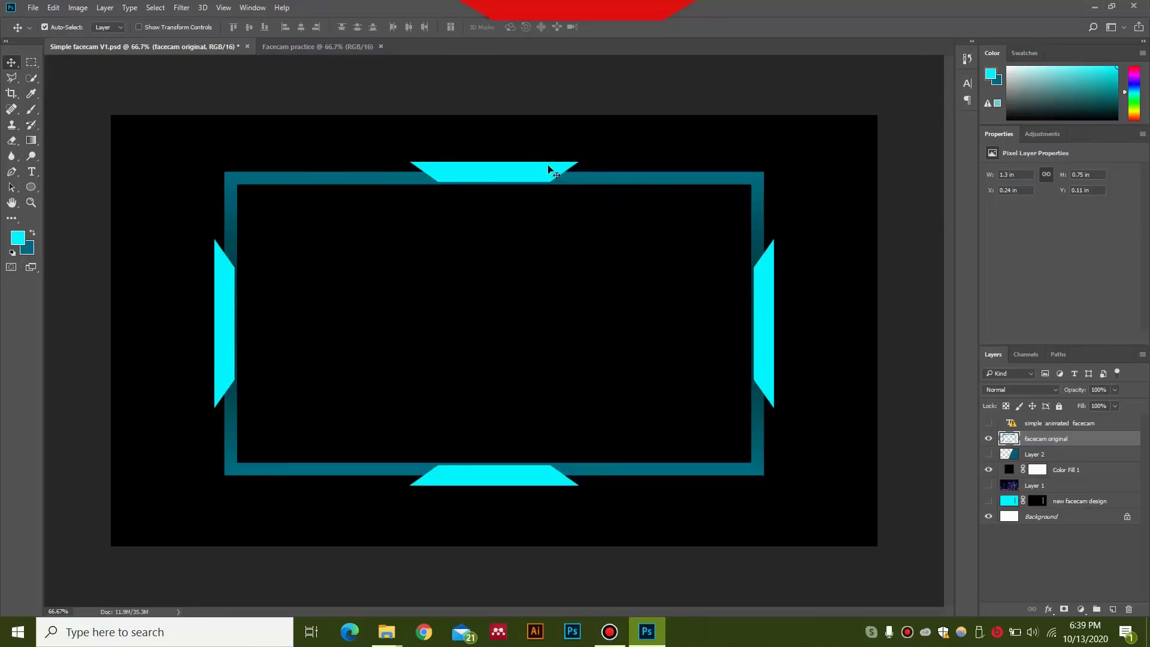
Step: Switch to the Facecam practice document and add a black solid color fill layer above the background
left_click(330, 47)
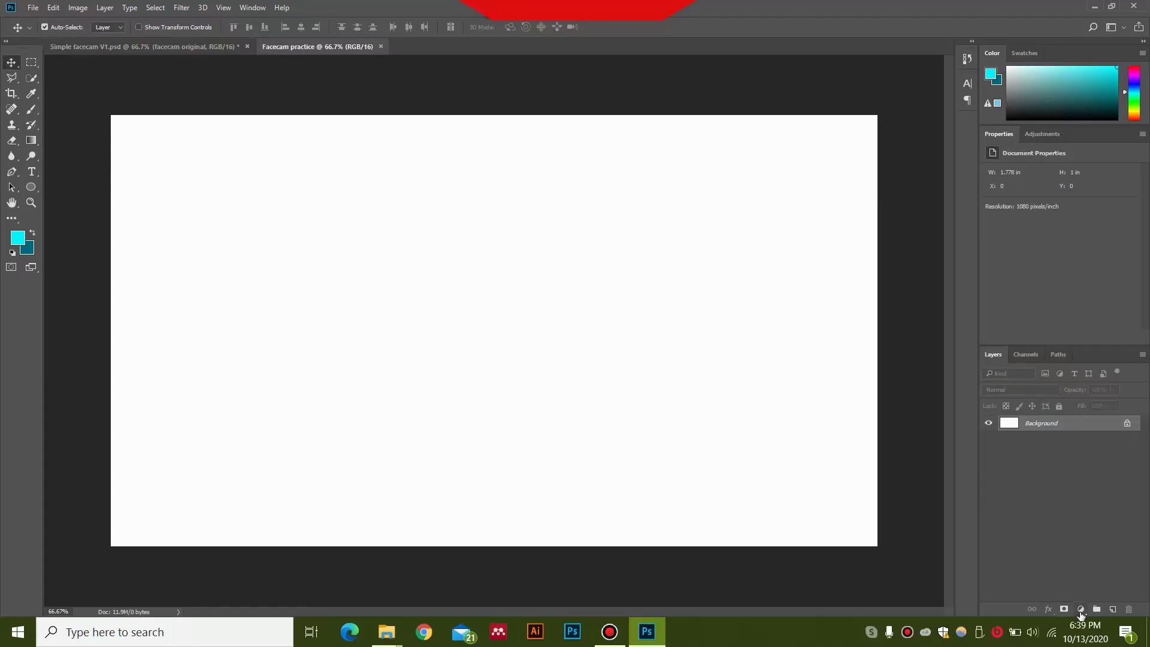
left_click(1080, 610)
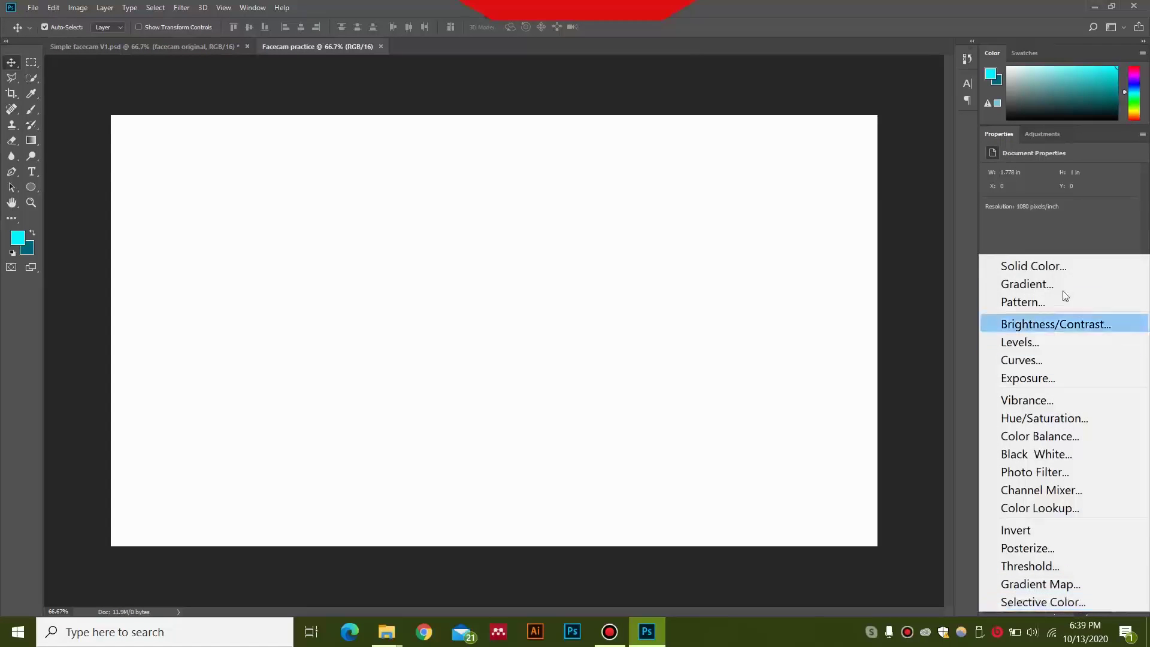
left_click(1064, 267)
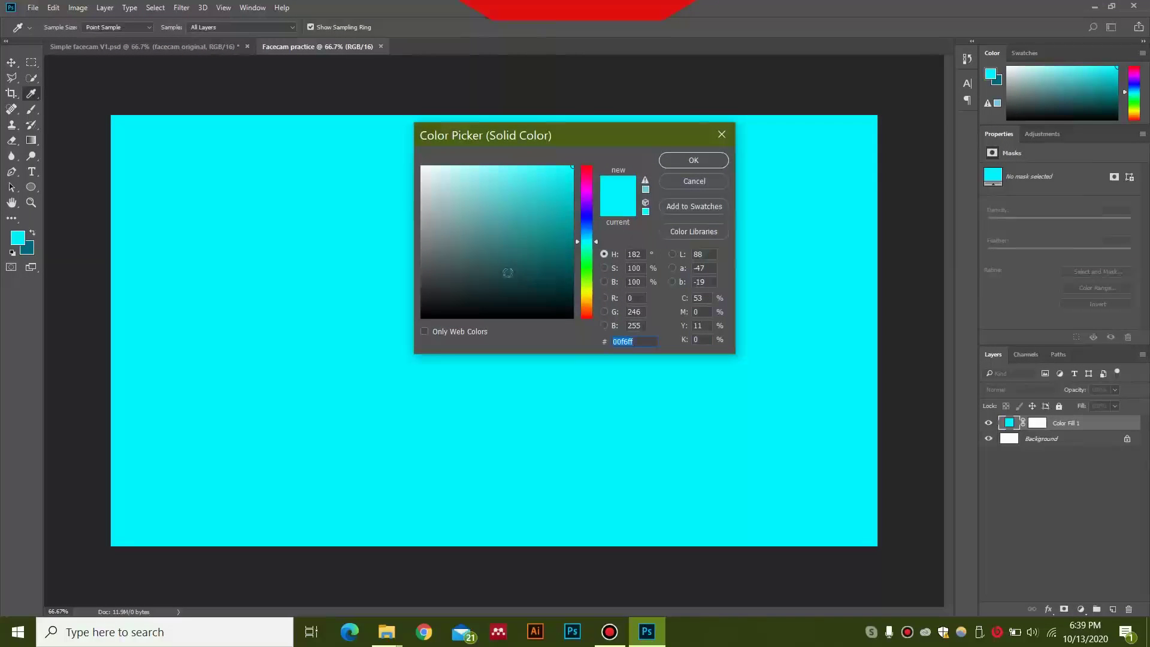
left_click_drag(507, 272, 405, 331)
left_click(682, 157)
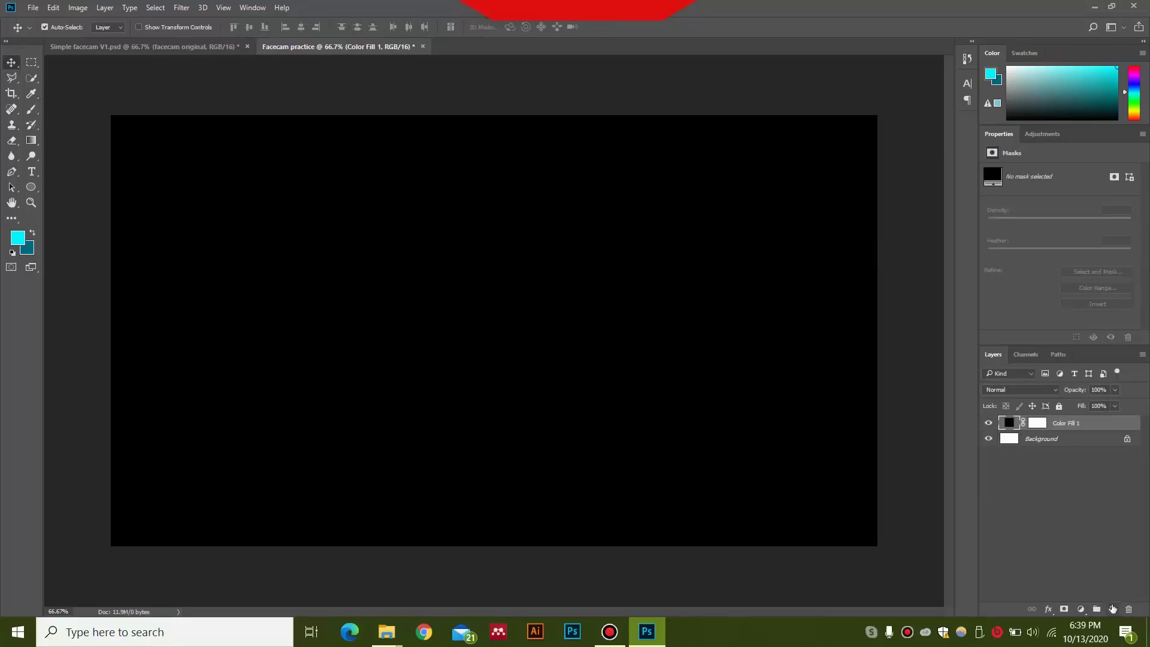
Step: On a new layer, create a 1280 × 720 px rectangle and center it on the canvas
left_click(1112, 610)
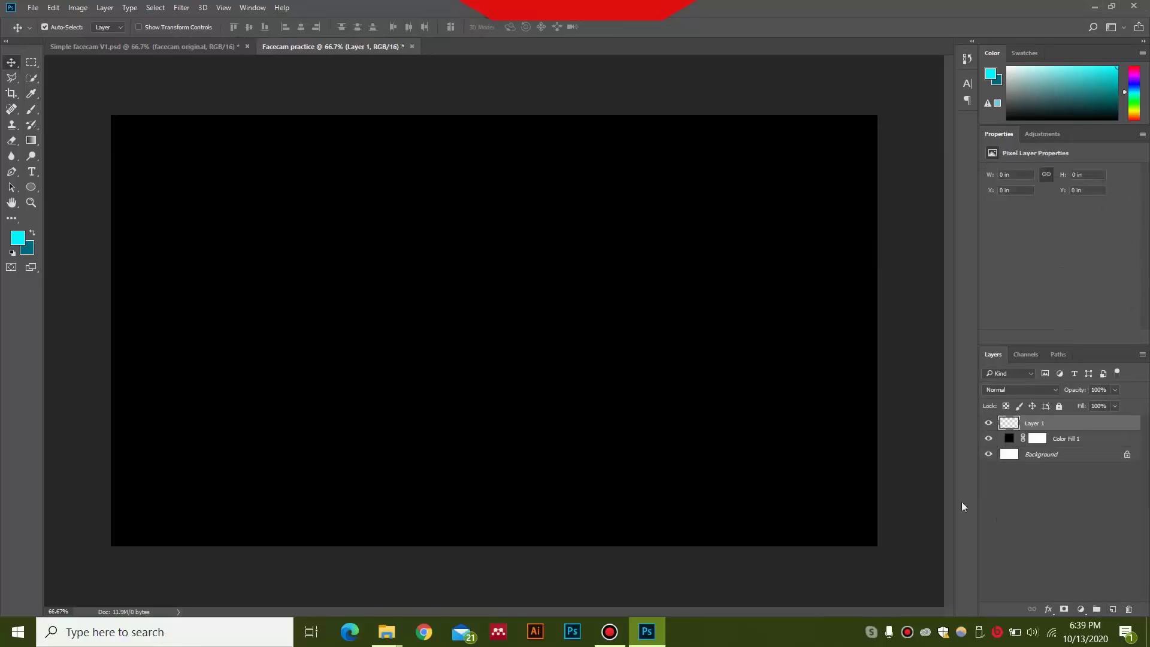
left_click(30, 187)
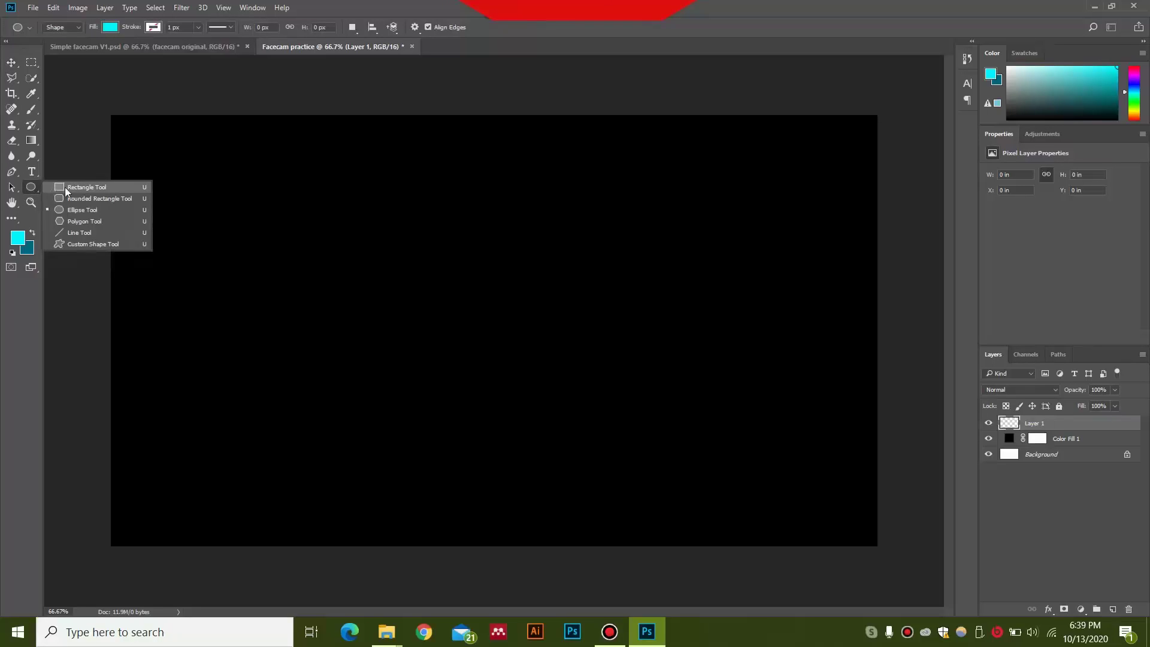
left_click(89, 189)
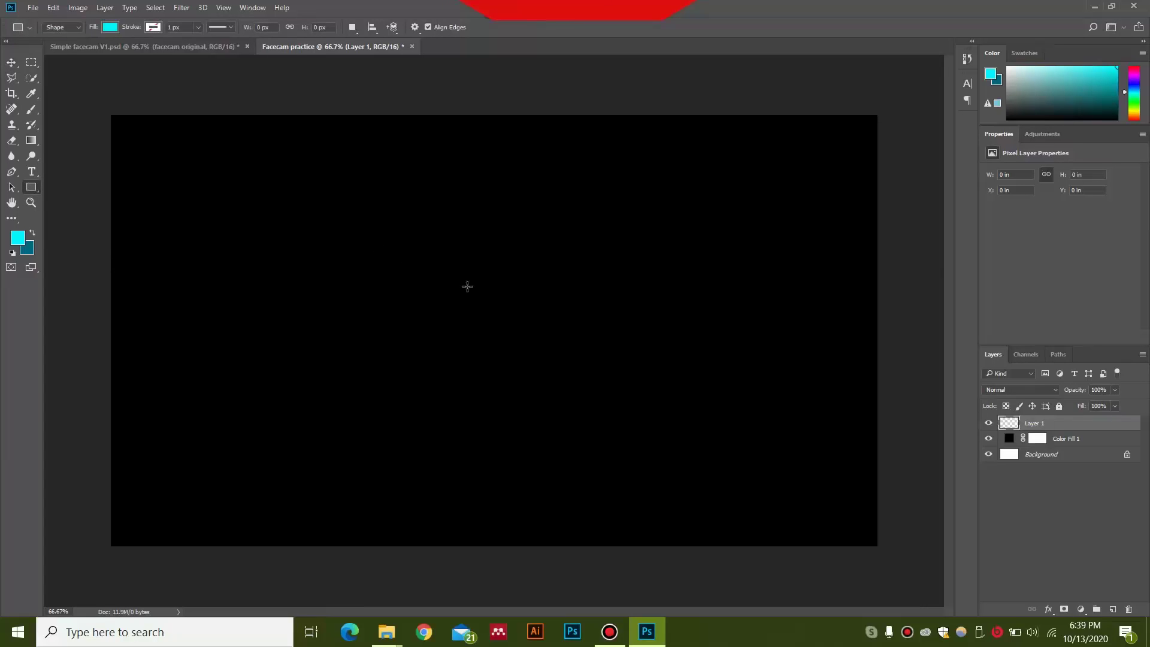
left_click(477, 289)
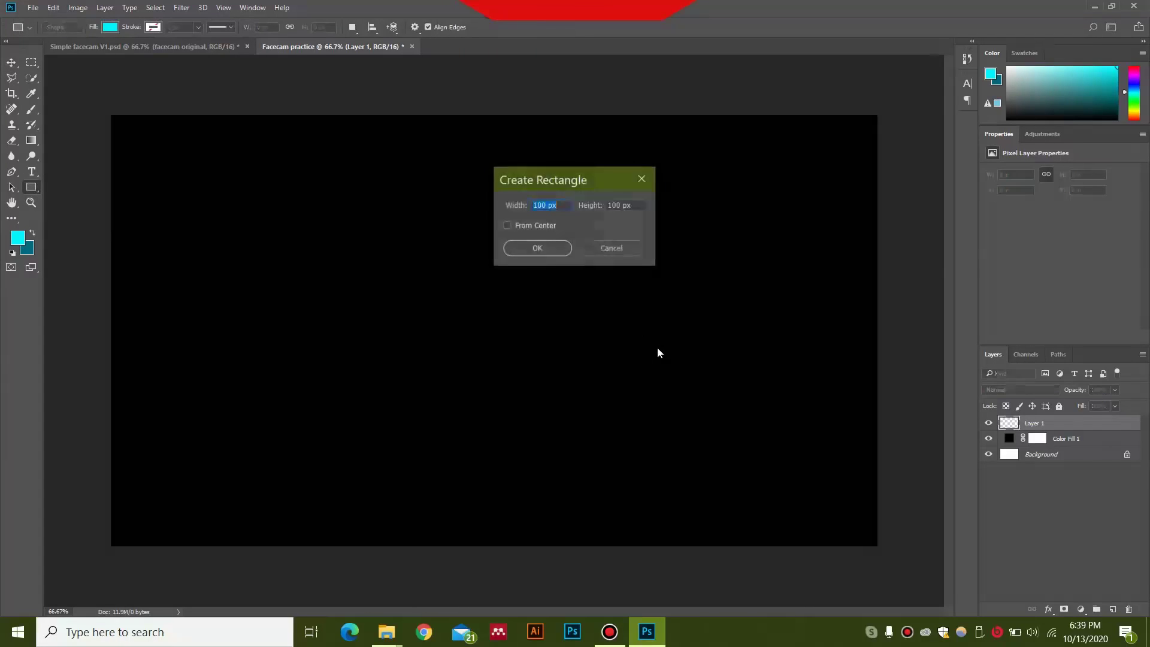
type("1280")
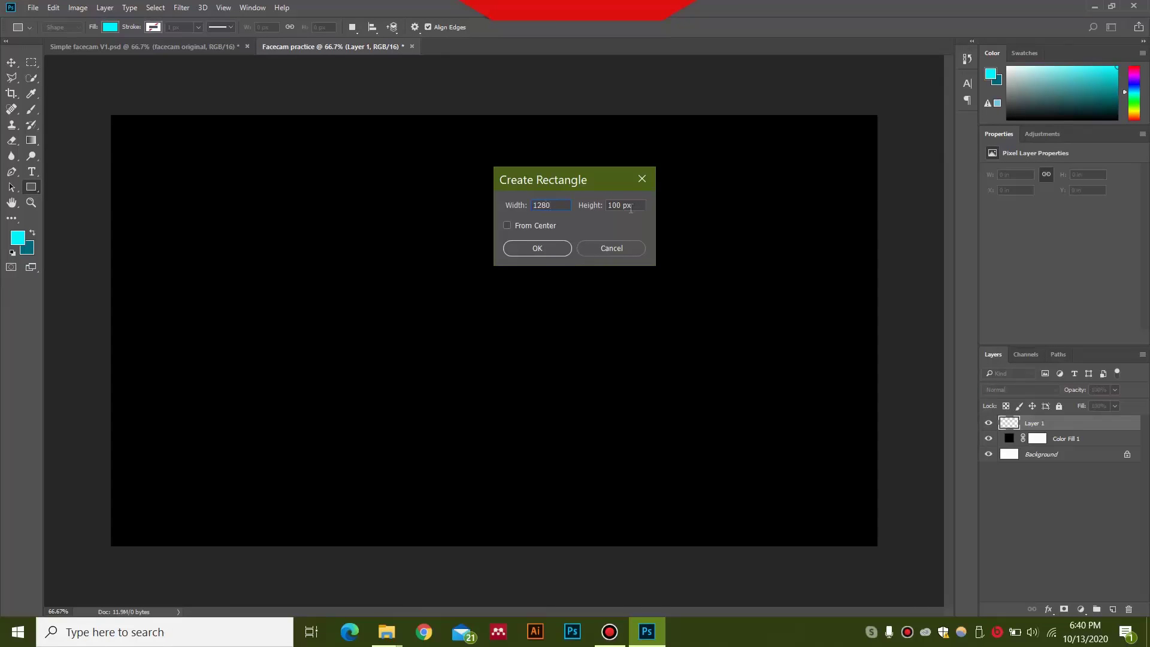
key("Tab")
type("72")
left_click(554, 252)
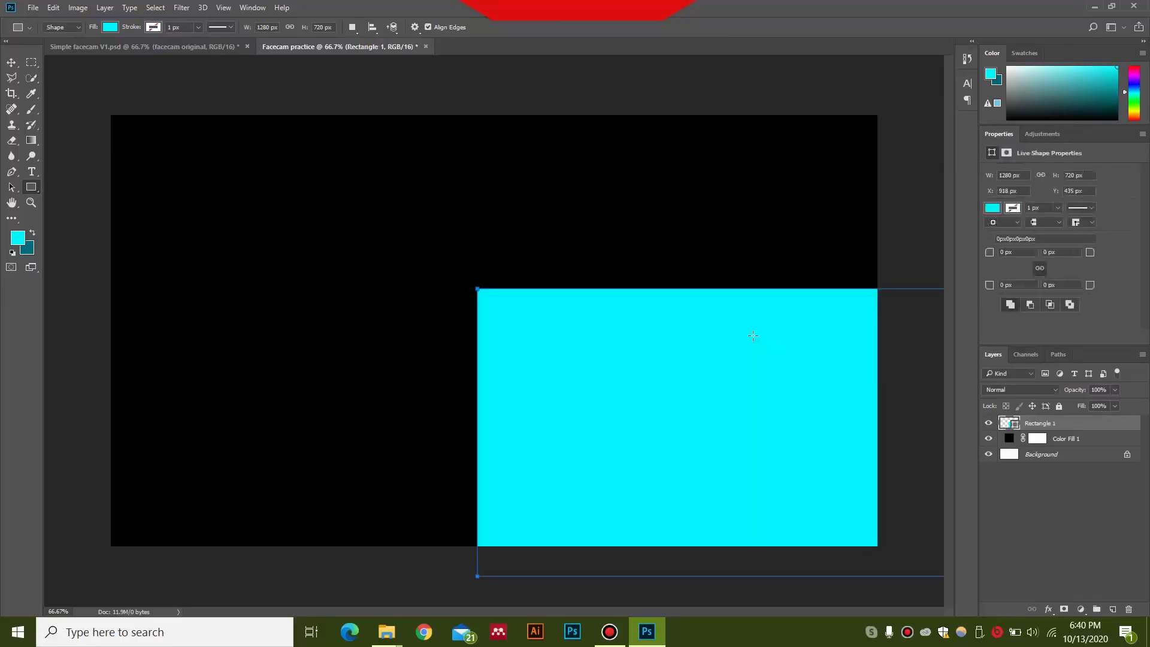
key("v")
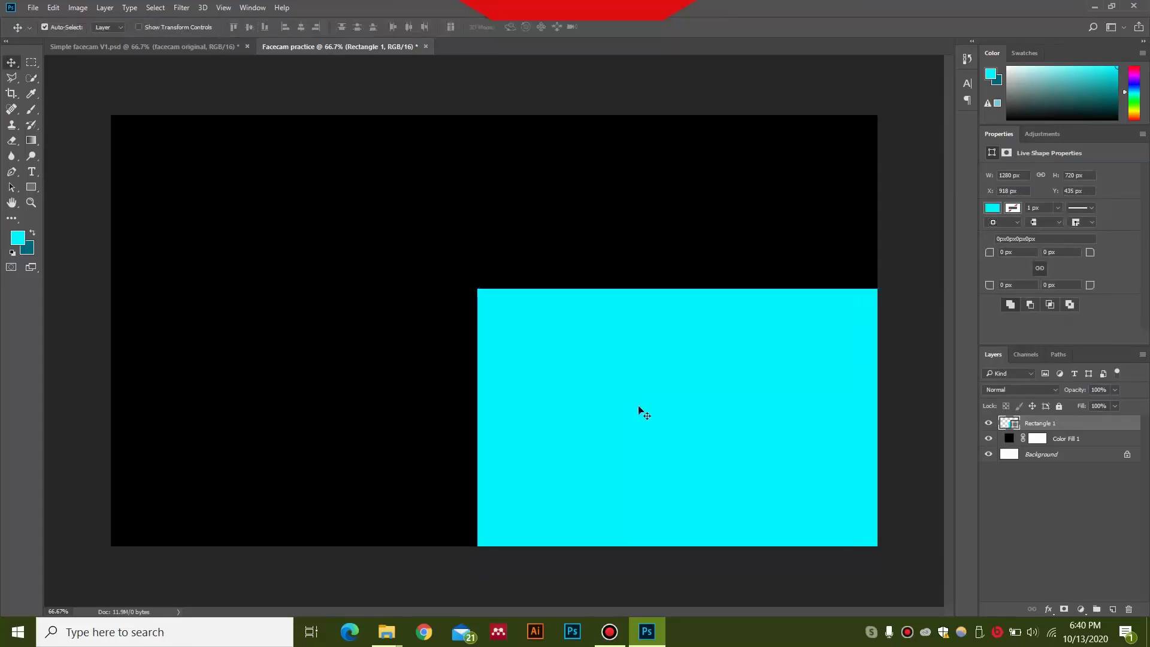
left_click_drag(639, 412, 401, 312)
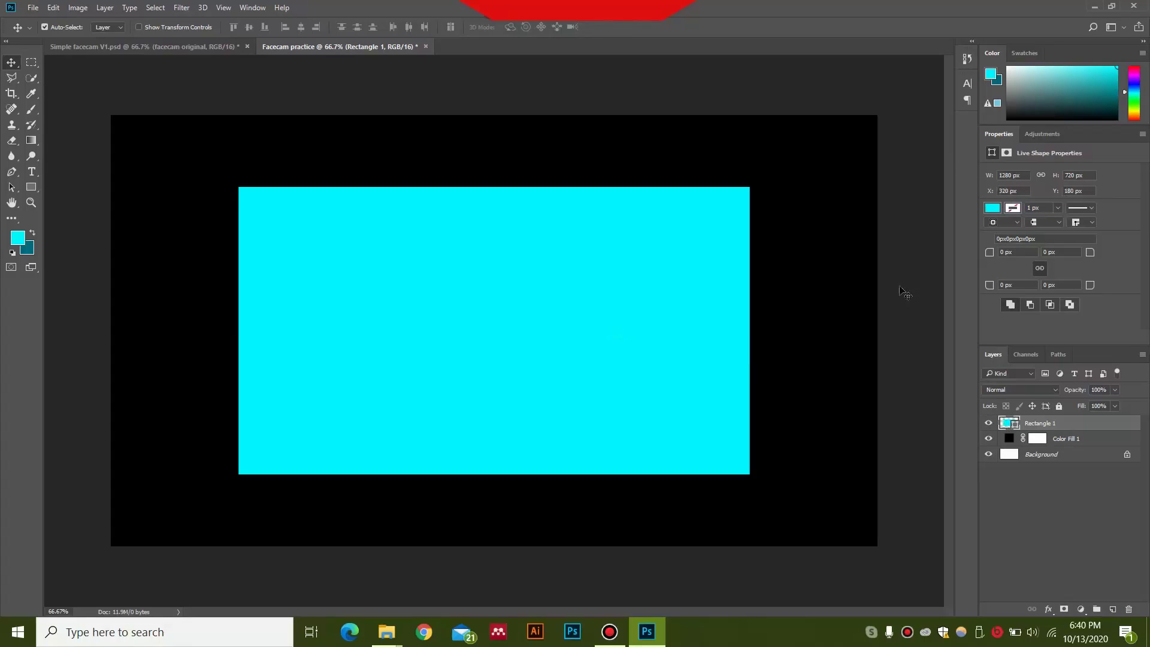
Step: Remove the rectangle's fill and give it a solid black stroke 30 px wide
left_click(992, 207)
left_click(1006, 232)
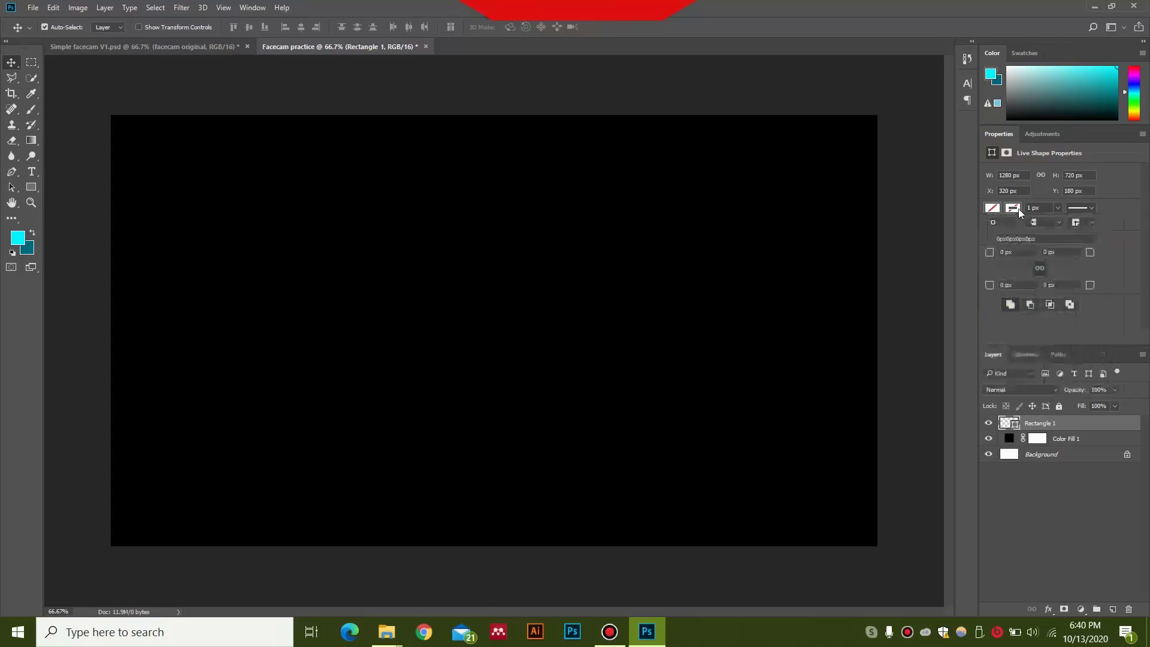
left_click(1016, 208)
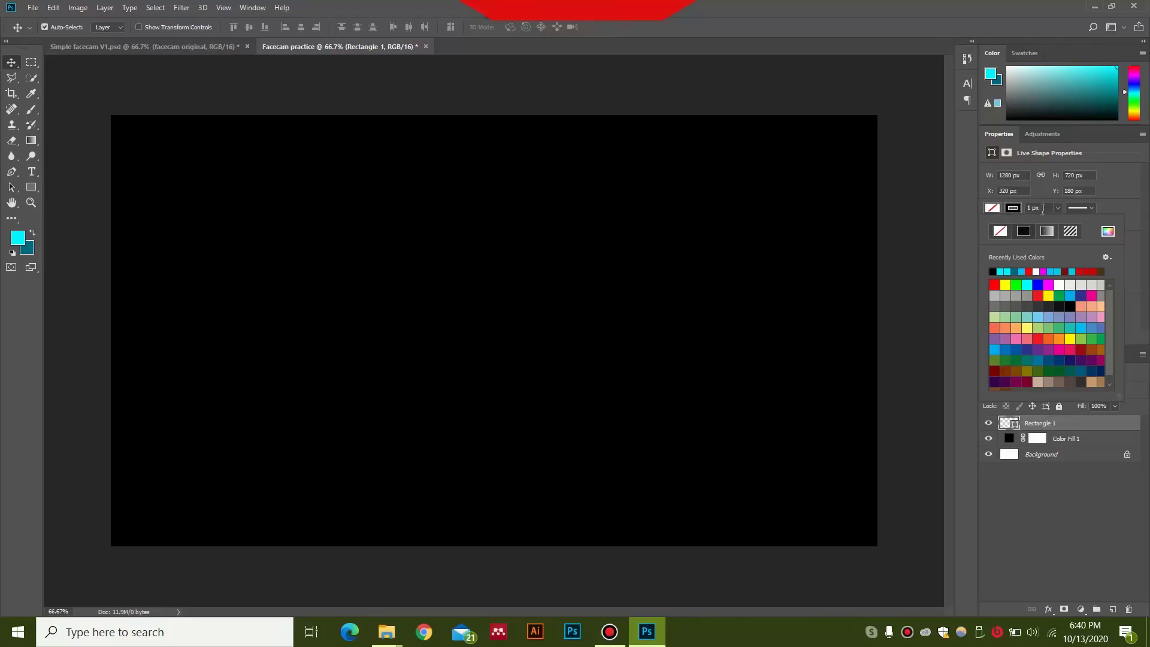
left_click(1041, 208)
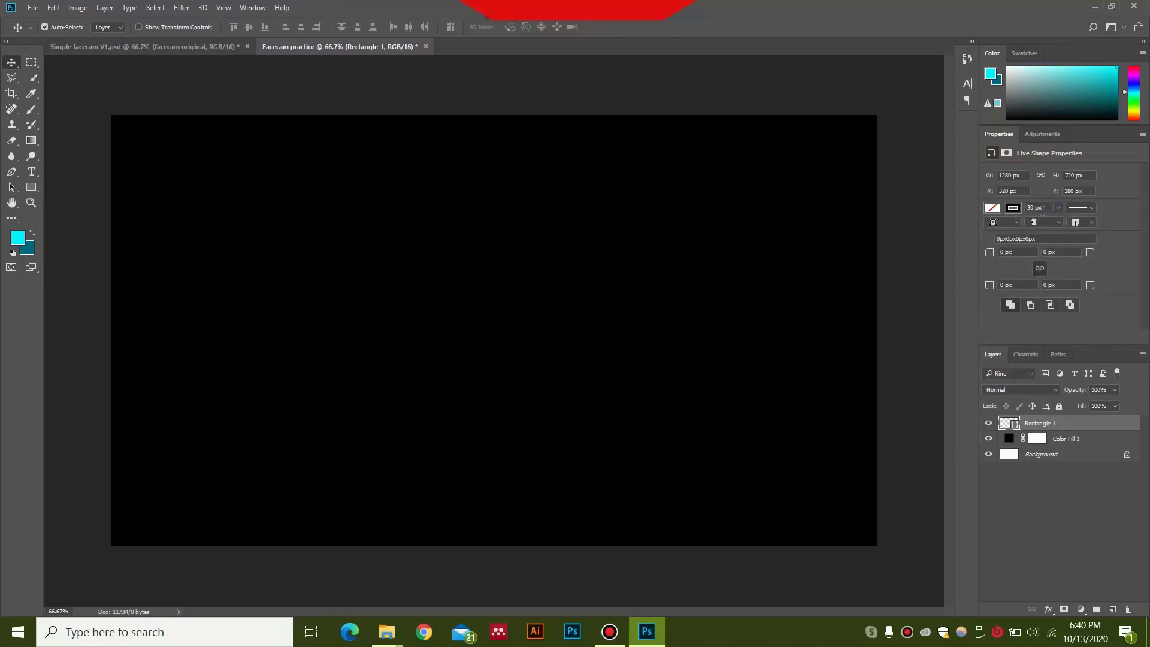
Step: Change the rectangle's stroke color to cyan from the recently used colors
left_click(1013, 208)
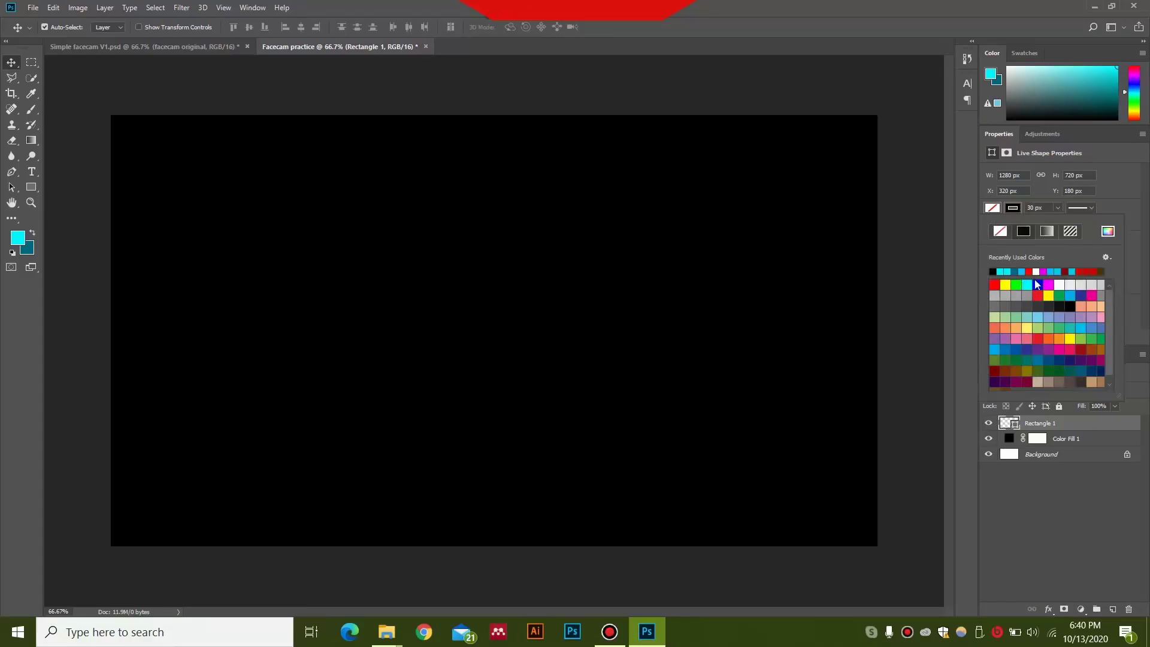
left_click(1006, 270)
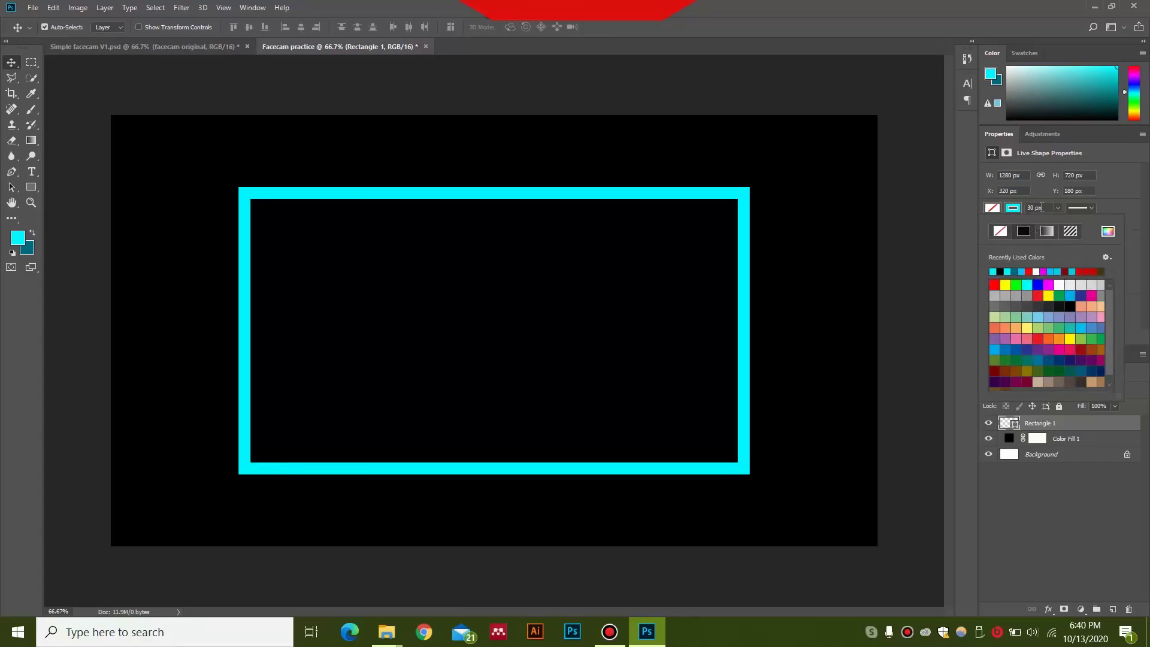
left_click(1041, 207)
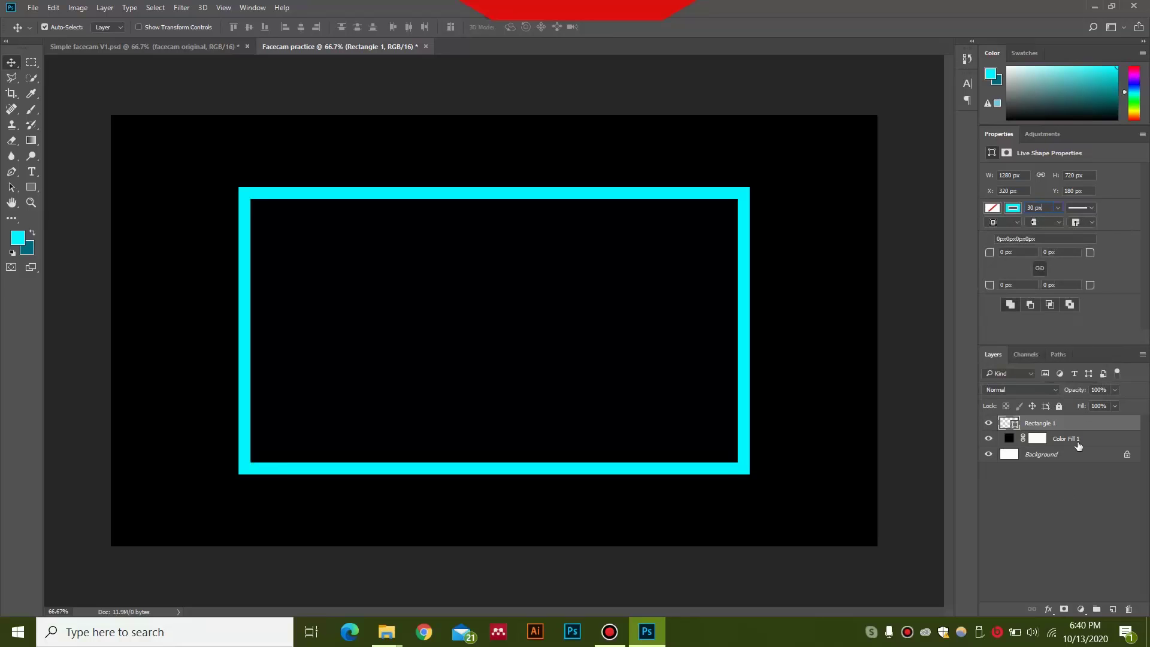
Step: Recolor the rectangle's stroke to magenta from the recently used colors
left_click(1013, 208)
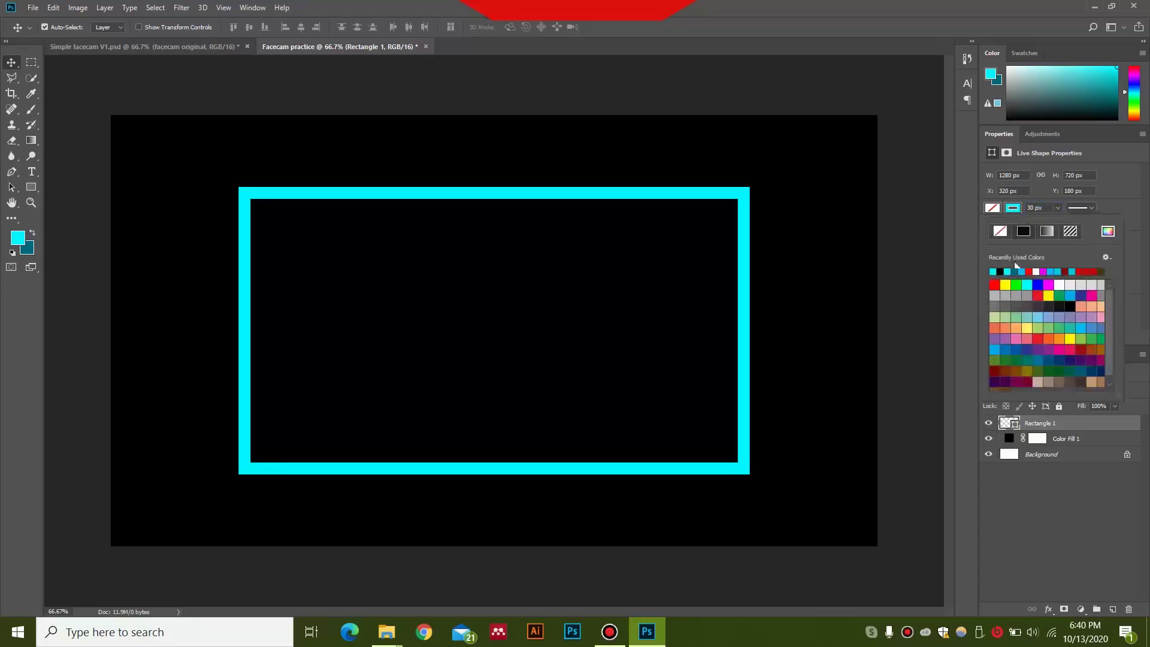
left_click(1045, 271)
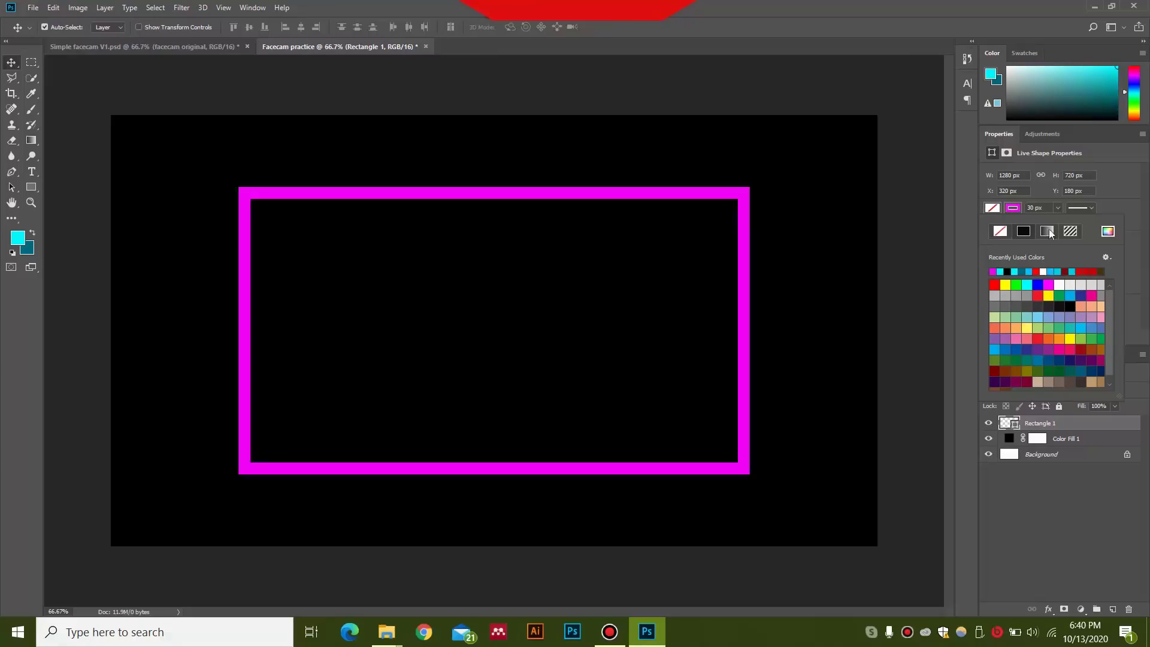
left_click(1030, 470)
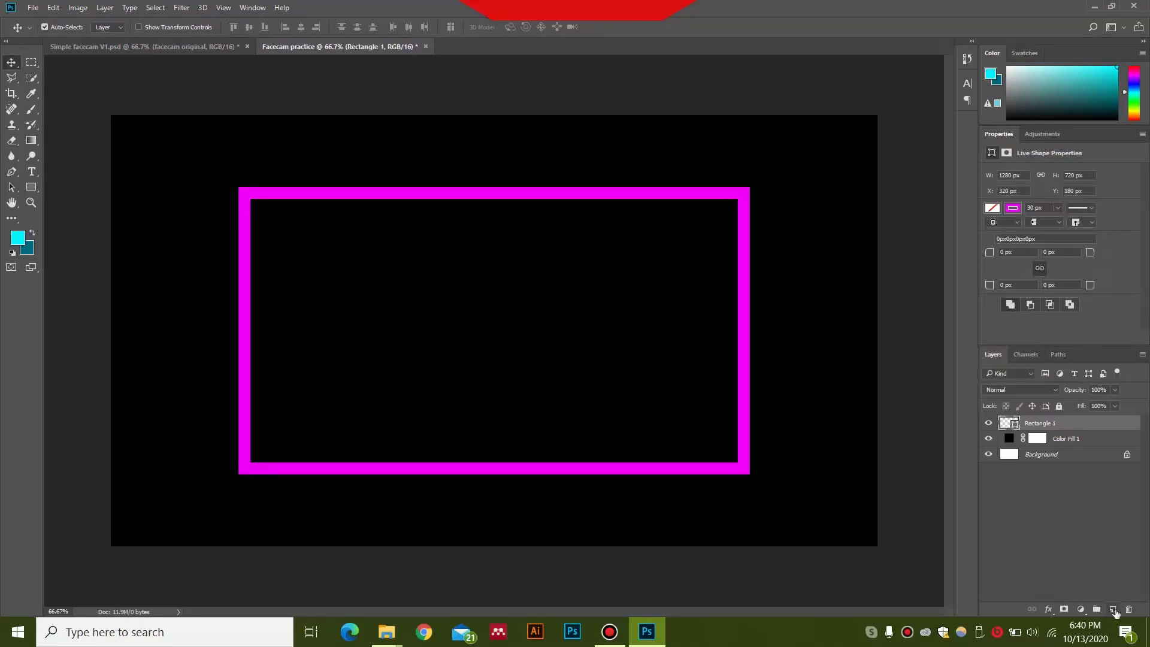
Step: Add a new layer above the rectangle and set the foreground color to cyan #00f6ff
left_click(1113, 609)
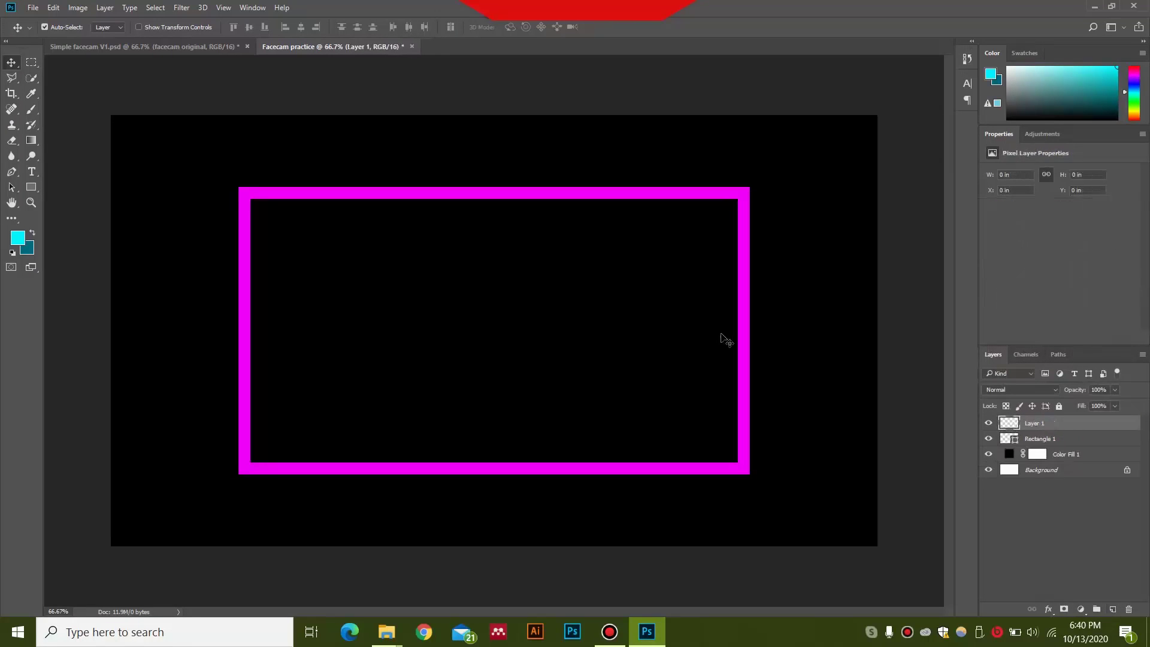
left_click(18, 238)
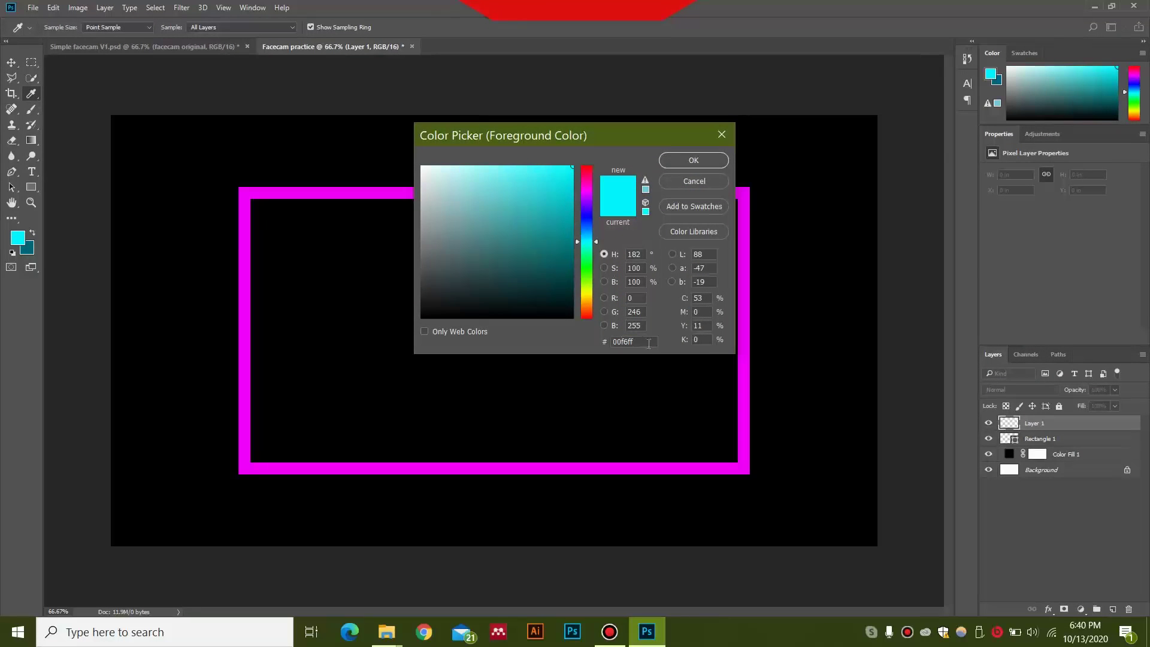
left_click(685, 156)
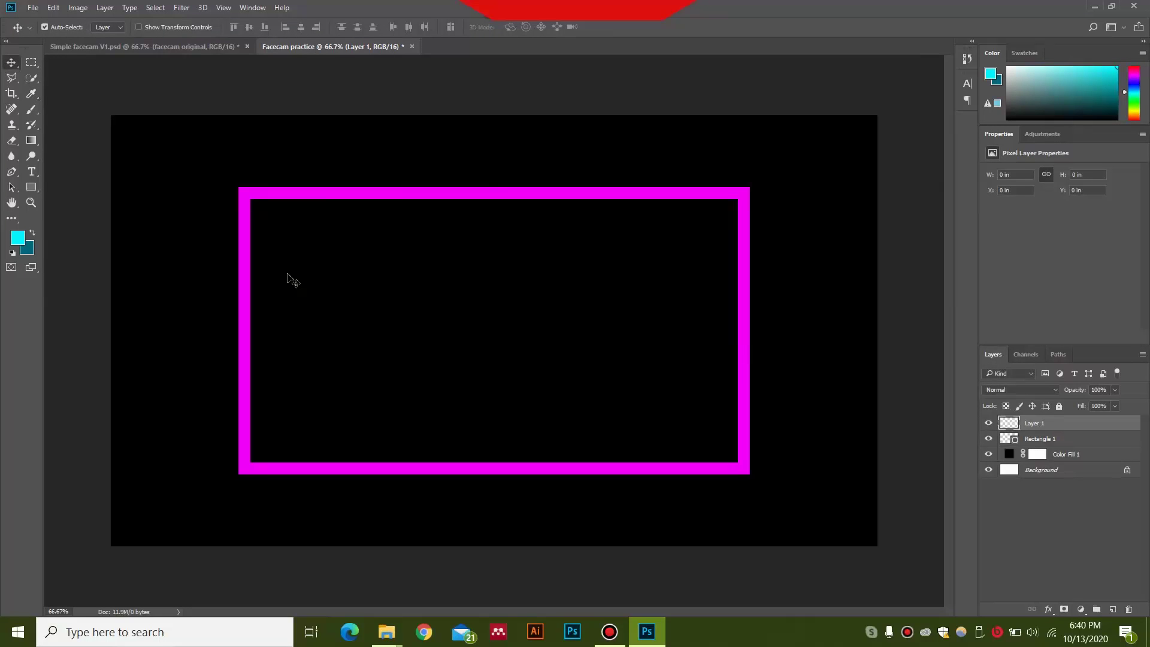
Step: With the Pen tool, draw a closed four-point path about 0.11 × 0.03 in just above the frame's top edge, with a slanted left side
key("p")
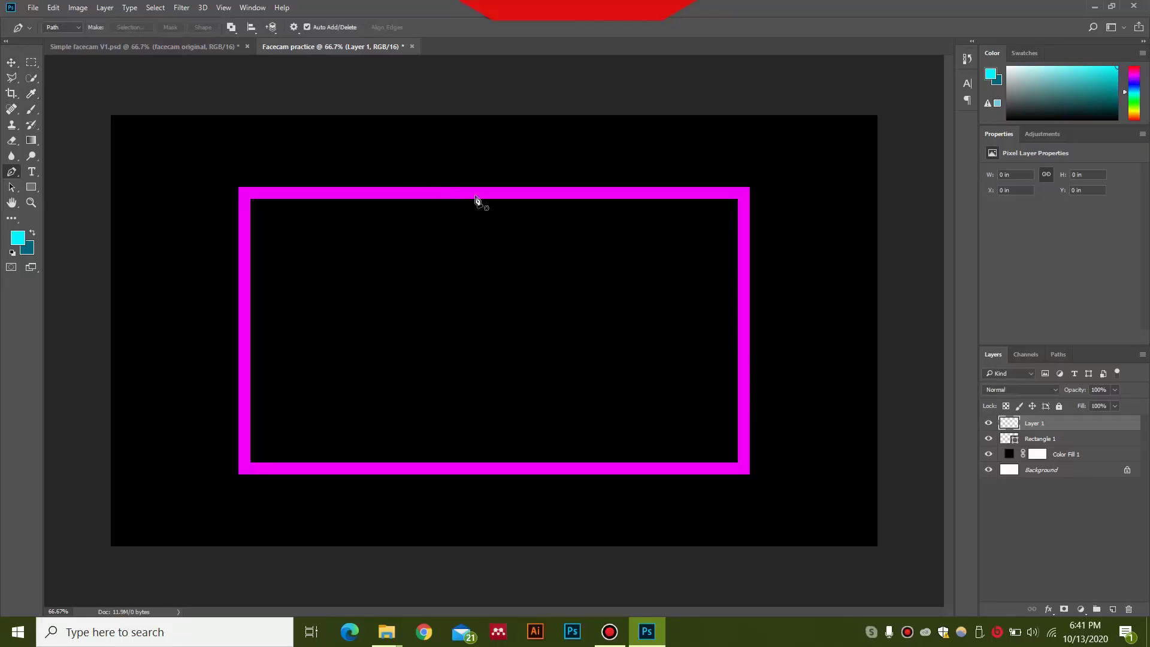
scroll(465, 190, "up", 1)
scroll(465, 191, "up", 3)
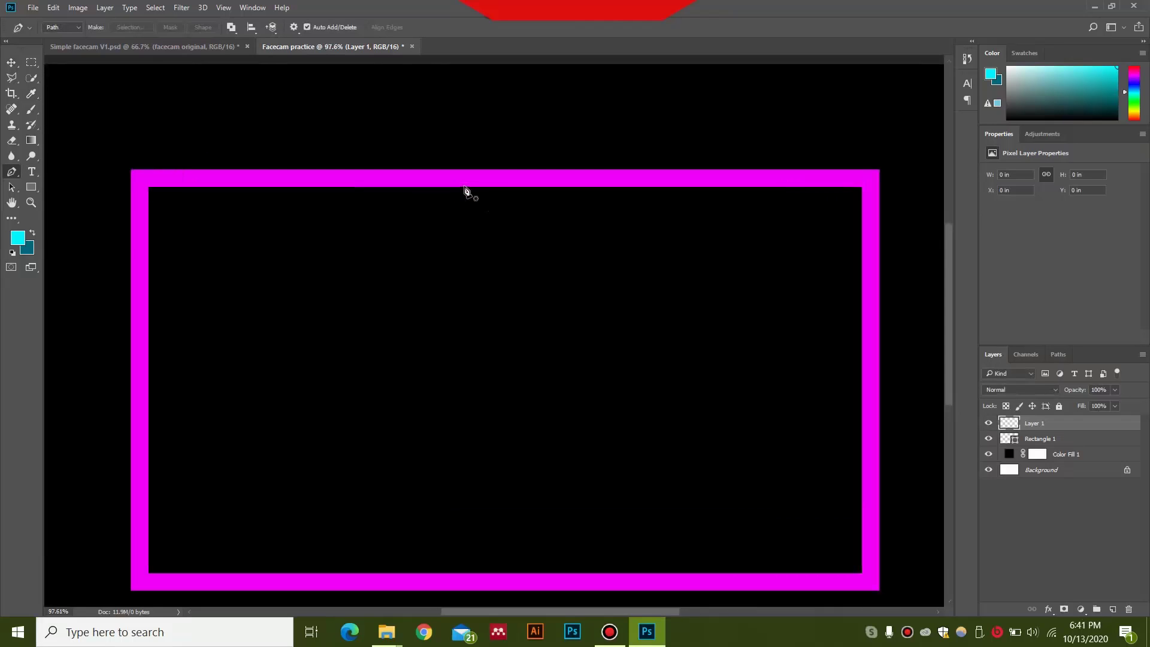
left_click(413, 147)
left_click(481, 148)
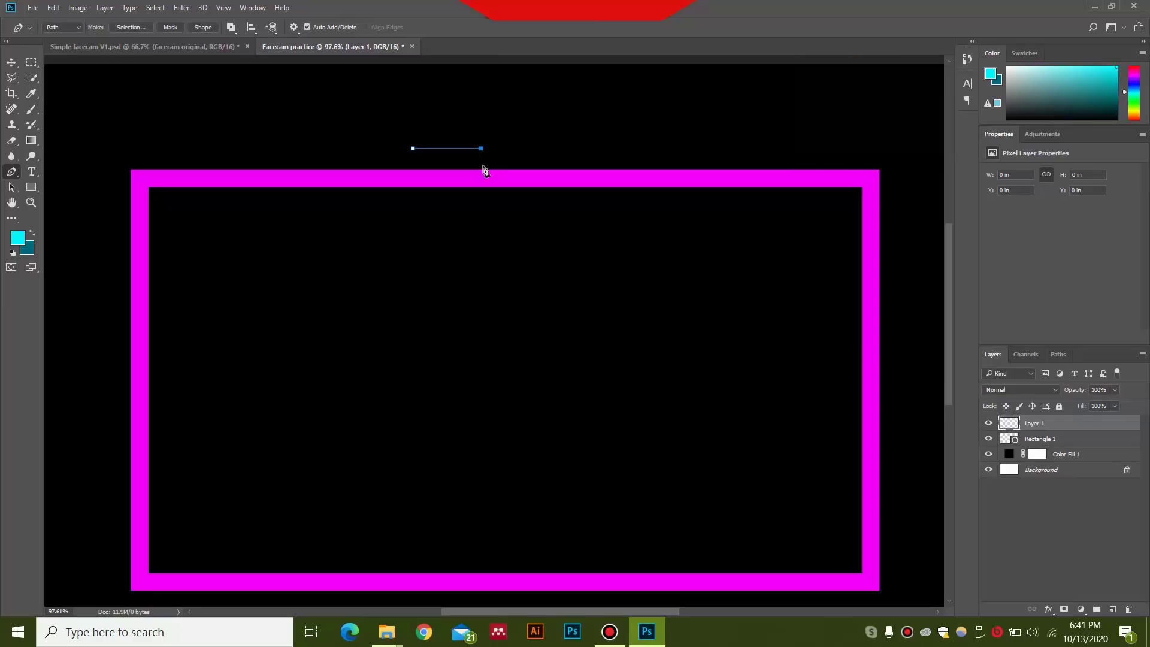
left_click(482, 165)
left_click(434, 165)
left_click(413, 148)
key("ctrl+z")
left_click(413, 151)
Step: Fill the path with the foreground color in Normal mode at 100% opacity and dismiss the path outline
right_click(456, 158)
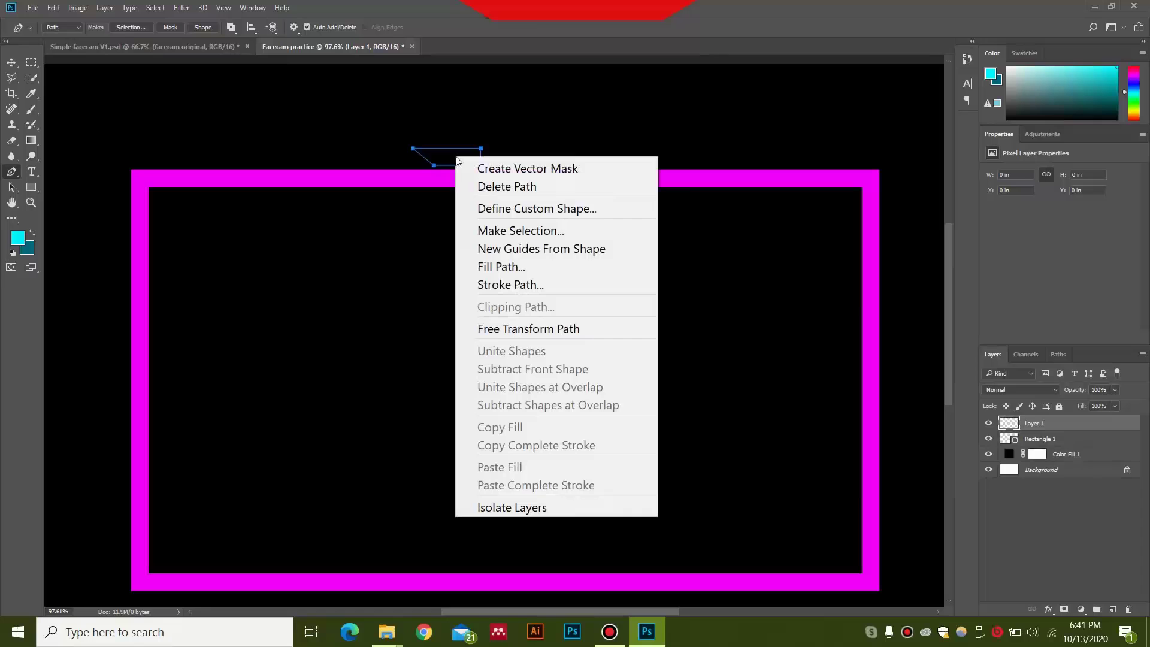
left_click(556, 263)
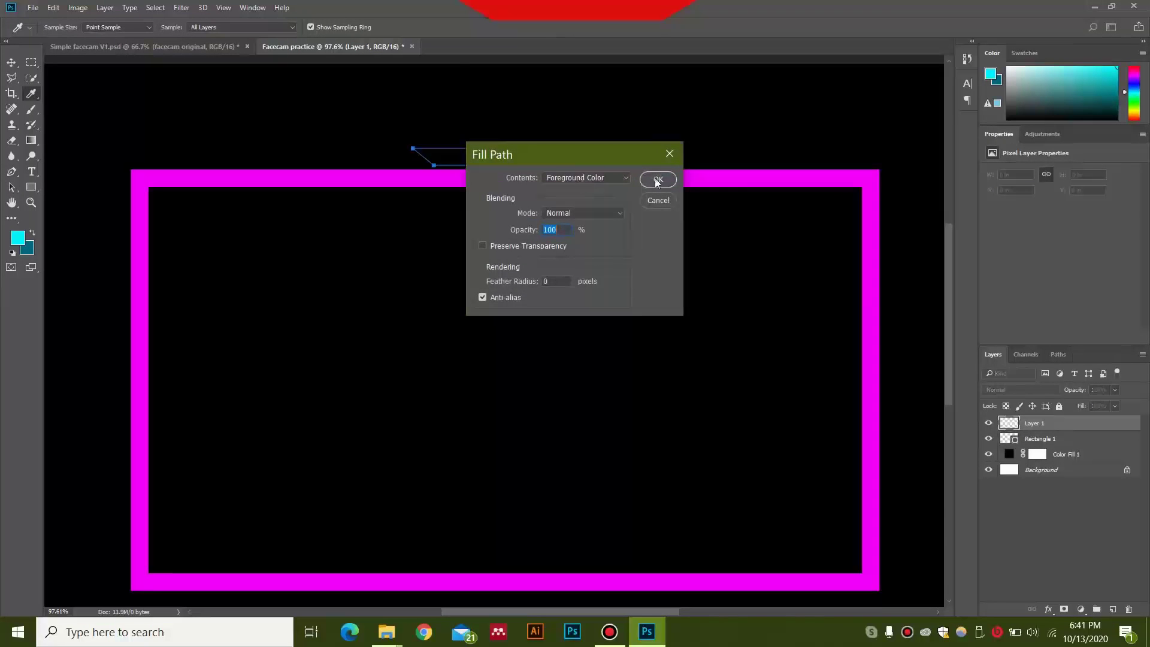
left_click(657, 180)
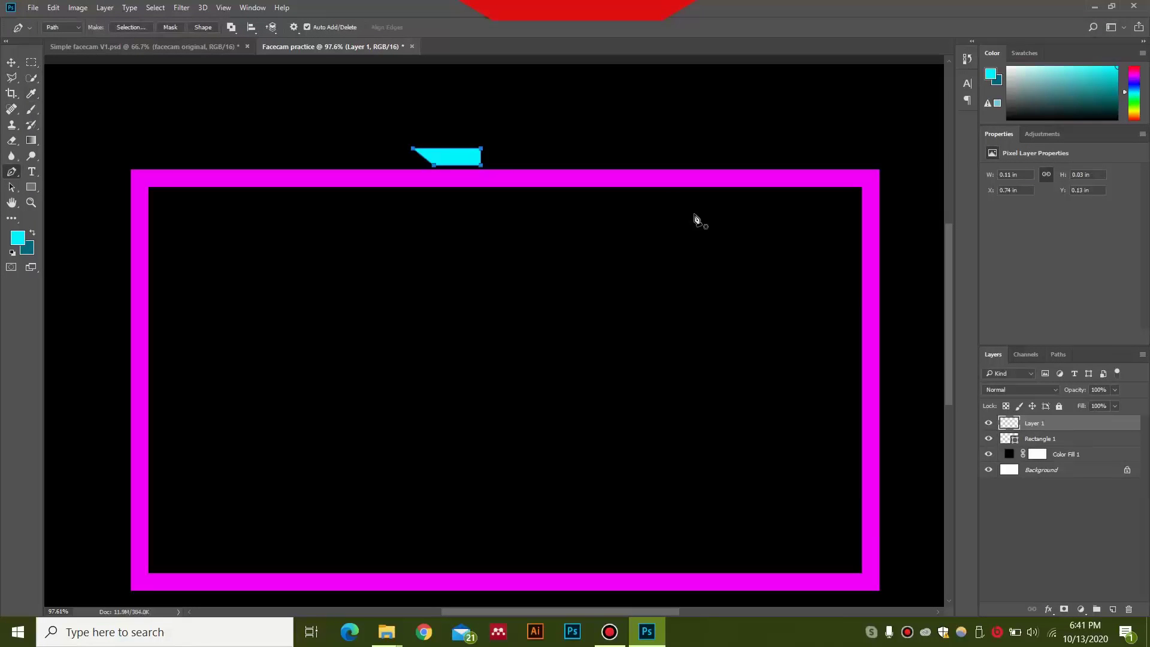
key("Escape")
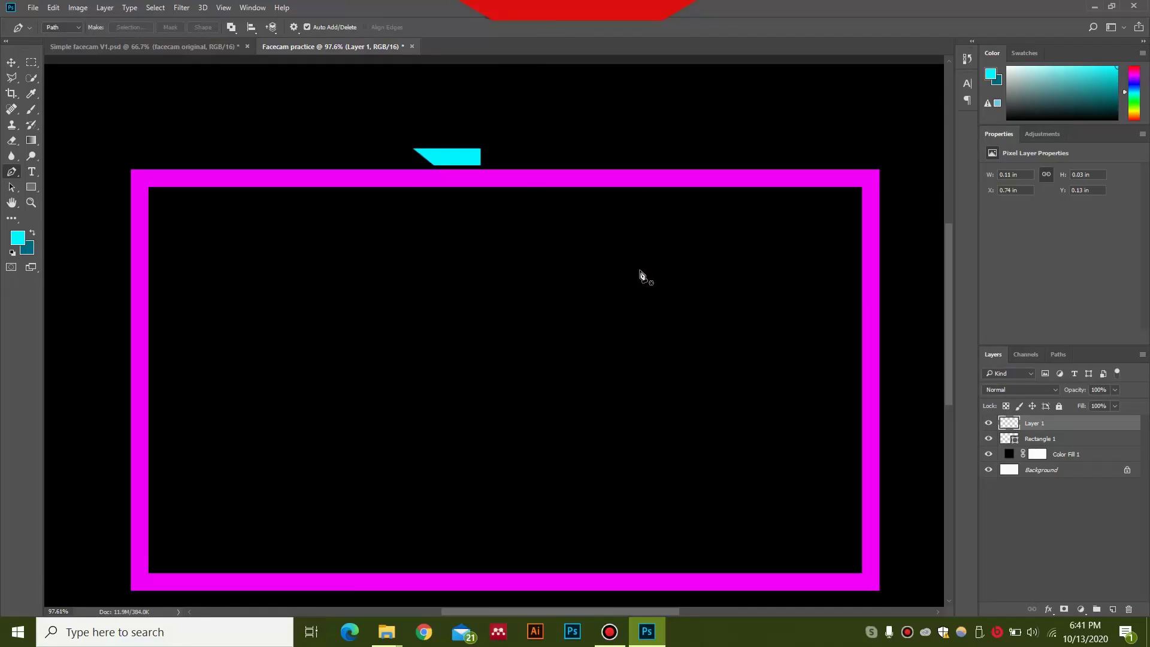
Step: Duplicate the cyan shape's layer and move the copy to the right of the original, level with it
key("v")
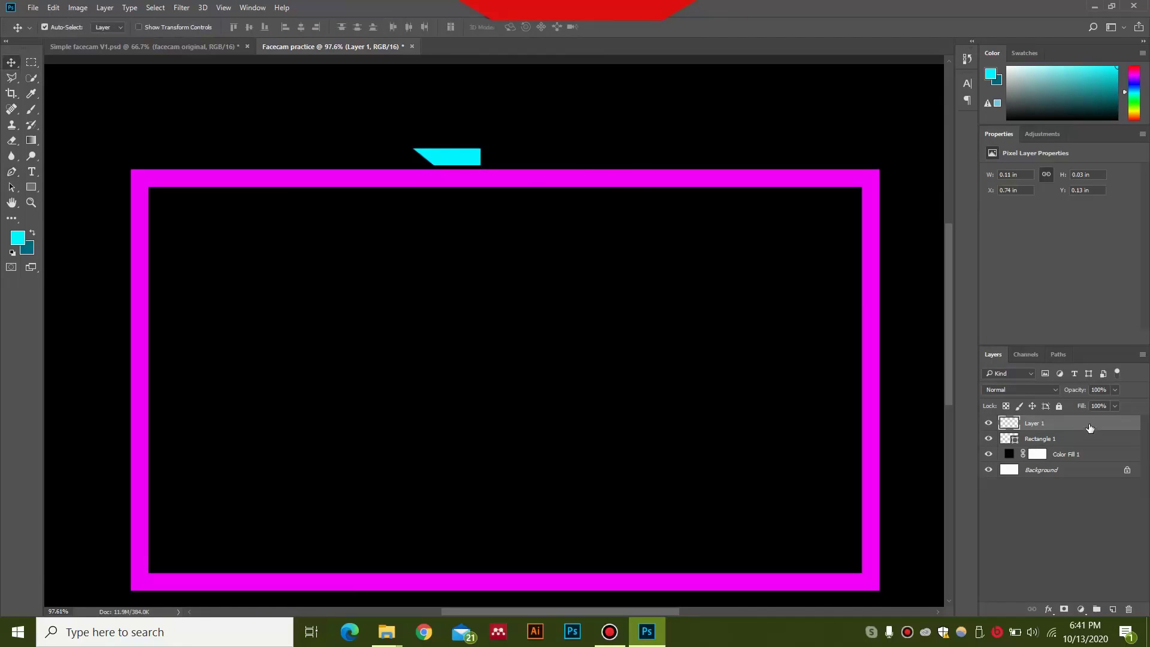
key("ctrl+j")
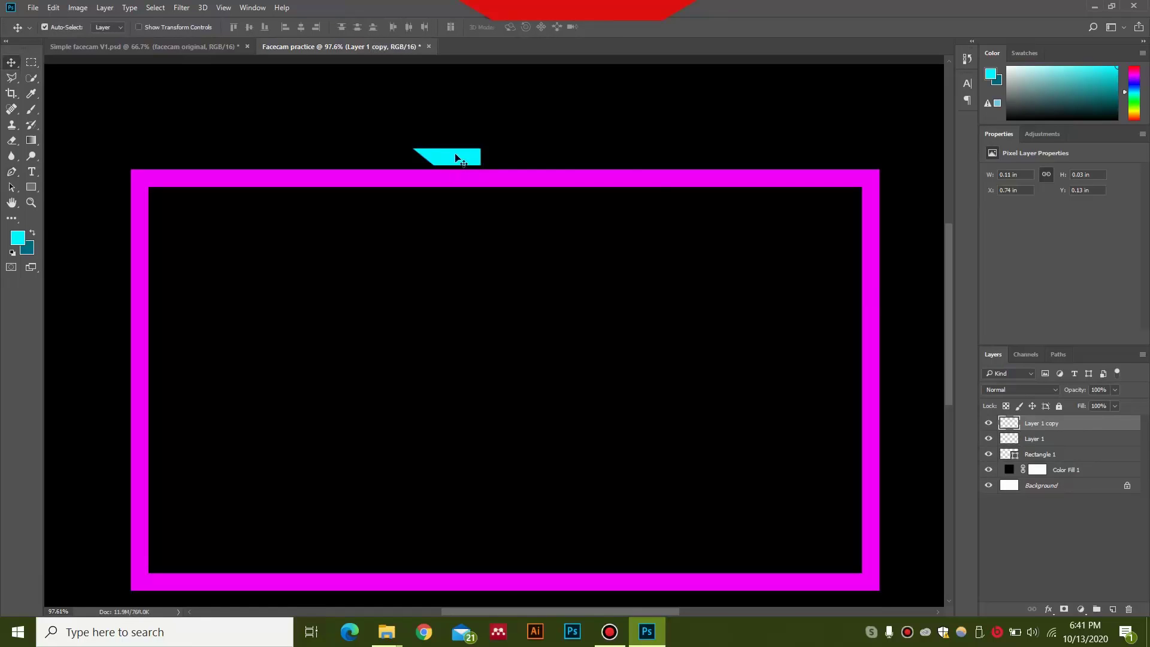
left_click_drag(457, 156, 540, 160)
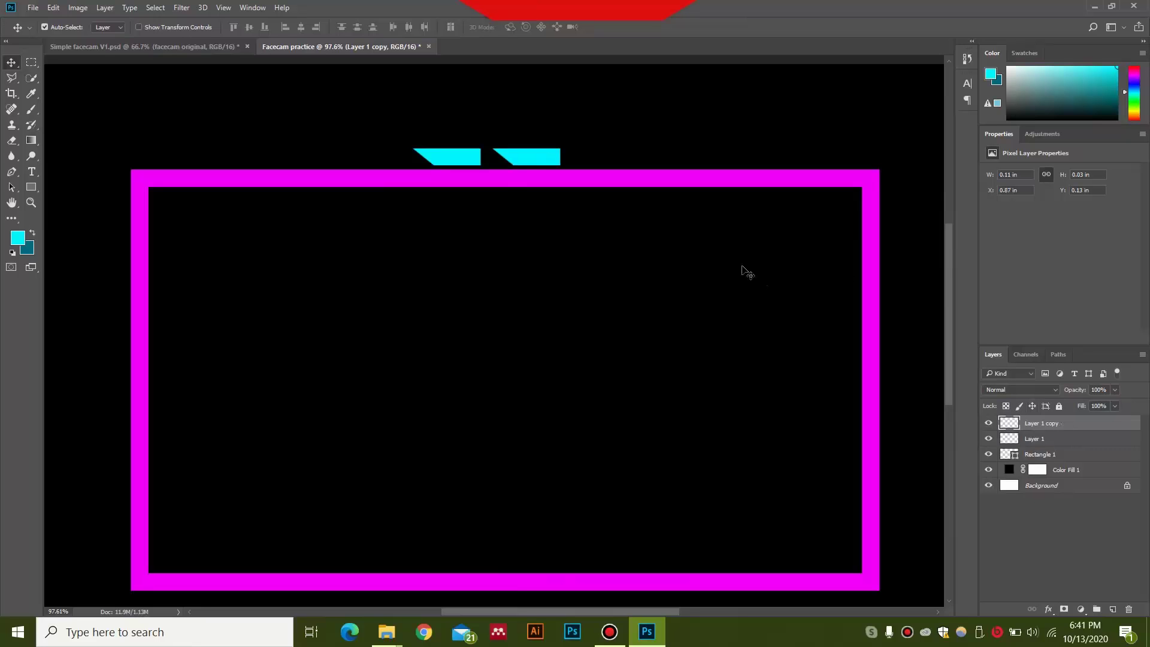
Step: Flip the copied cyan shape horizontally and move it against the original so they form one symmetrical trapezoid
key("ctrl+t")
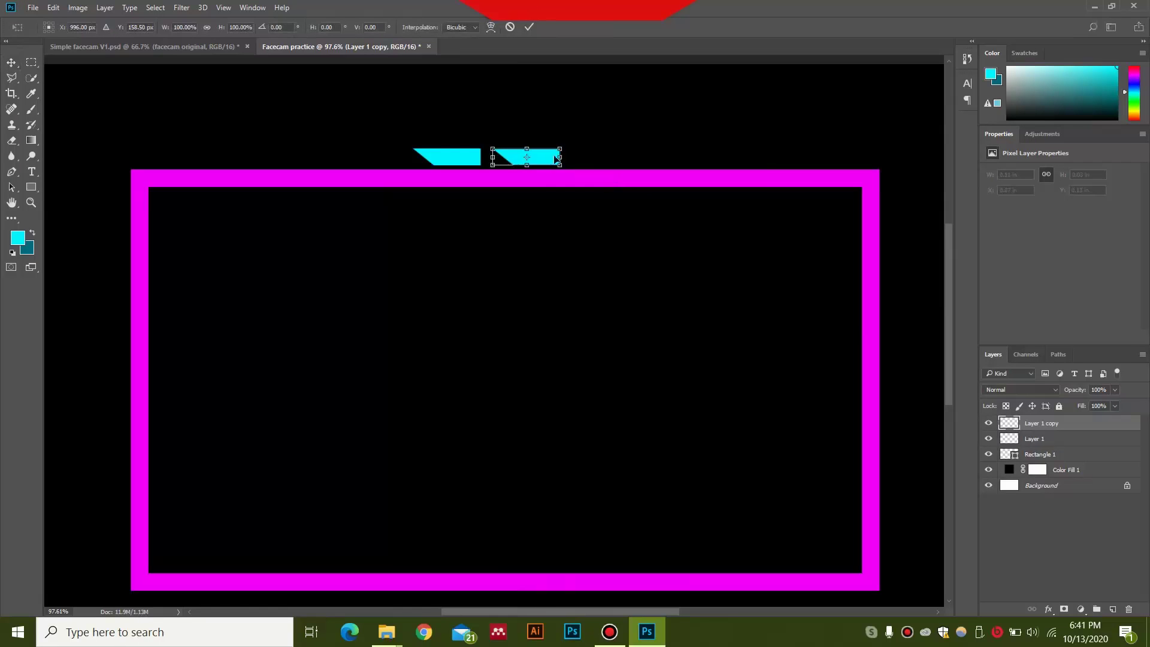
right_click(551, 159)
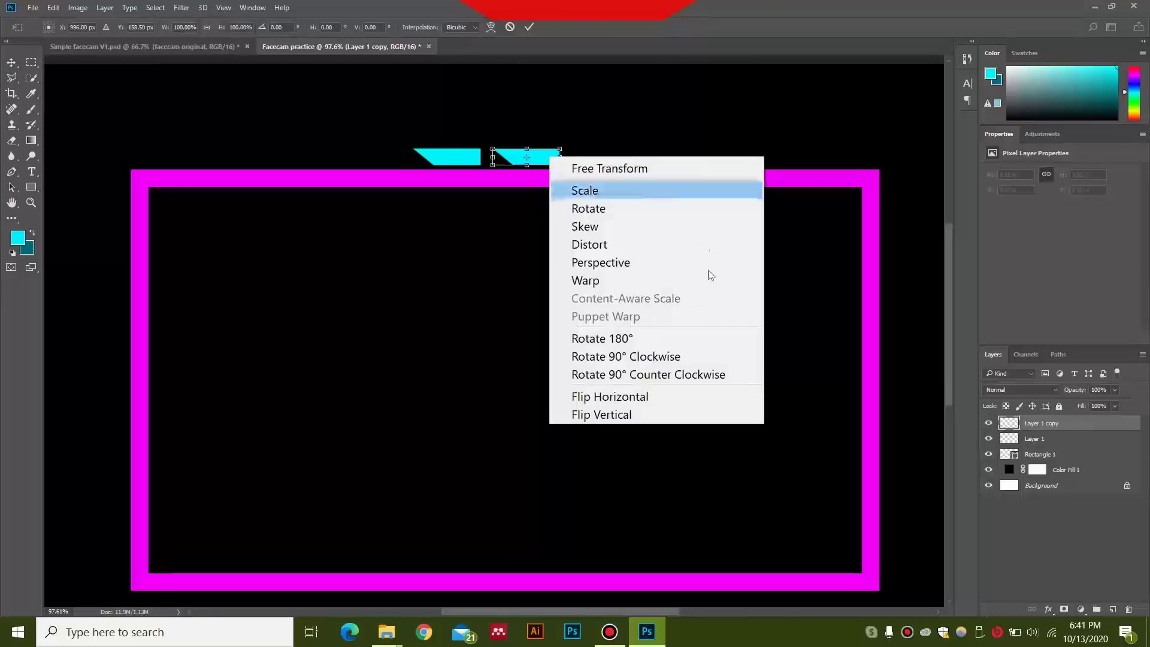
left_click(720, 391)
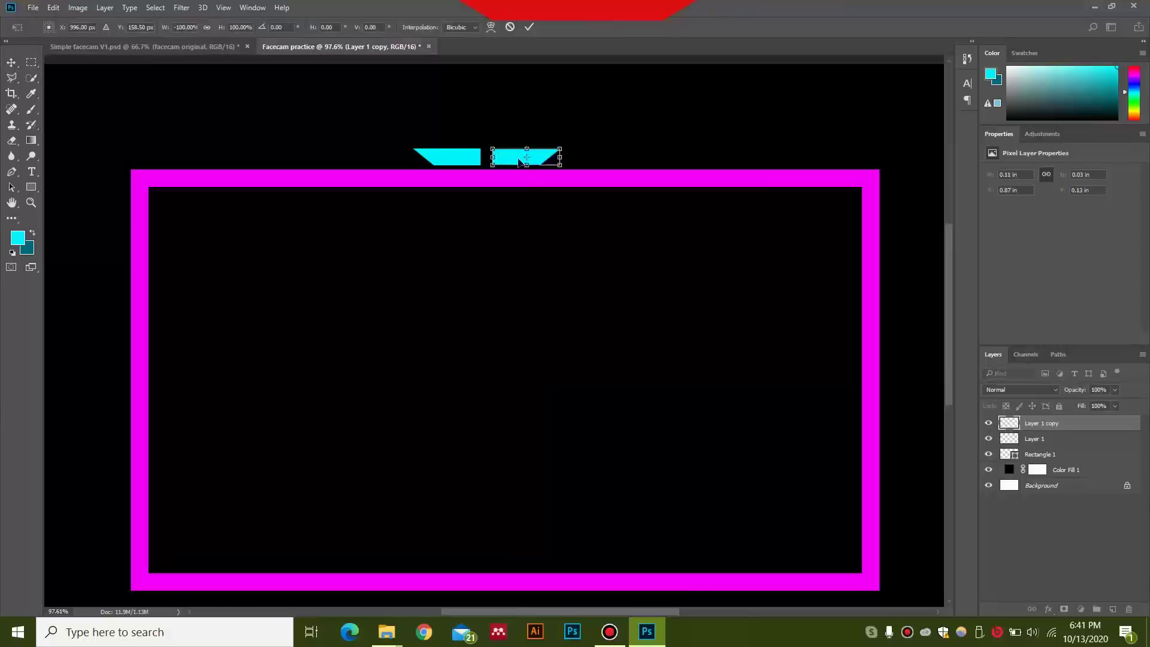
left_click_drag(506, 159, 497, 159)
key("Return")
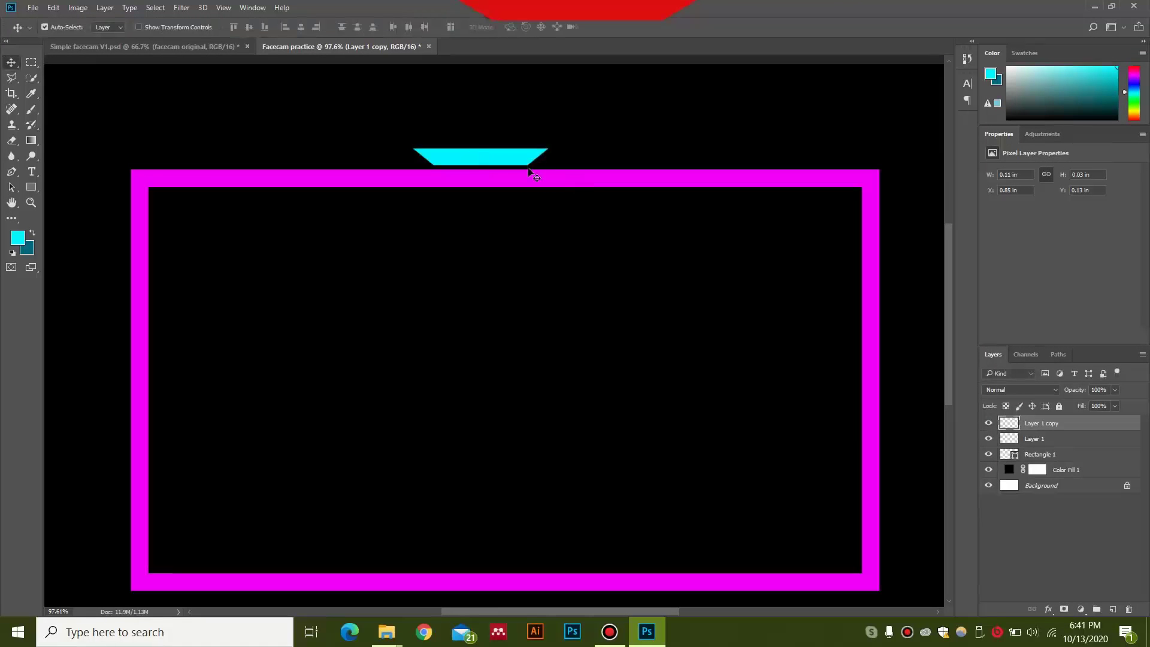
Step: Merge the two cyan shape layers into one and move the merged trapezoid onto the middle of the frame's top edge
left_click(1080, 440, "shift")
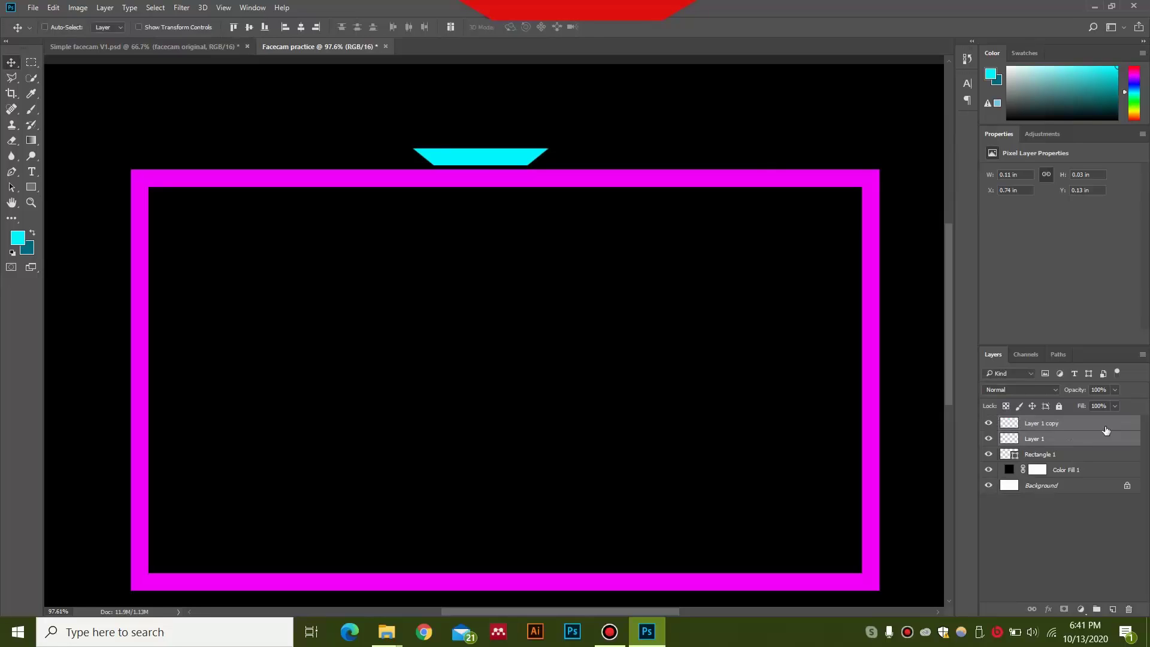
key("ctrl+e")
left_click(988, 423)
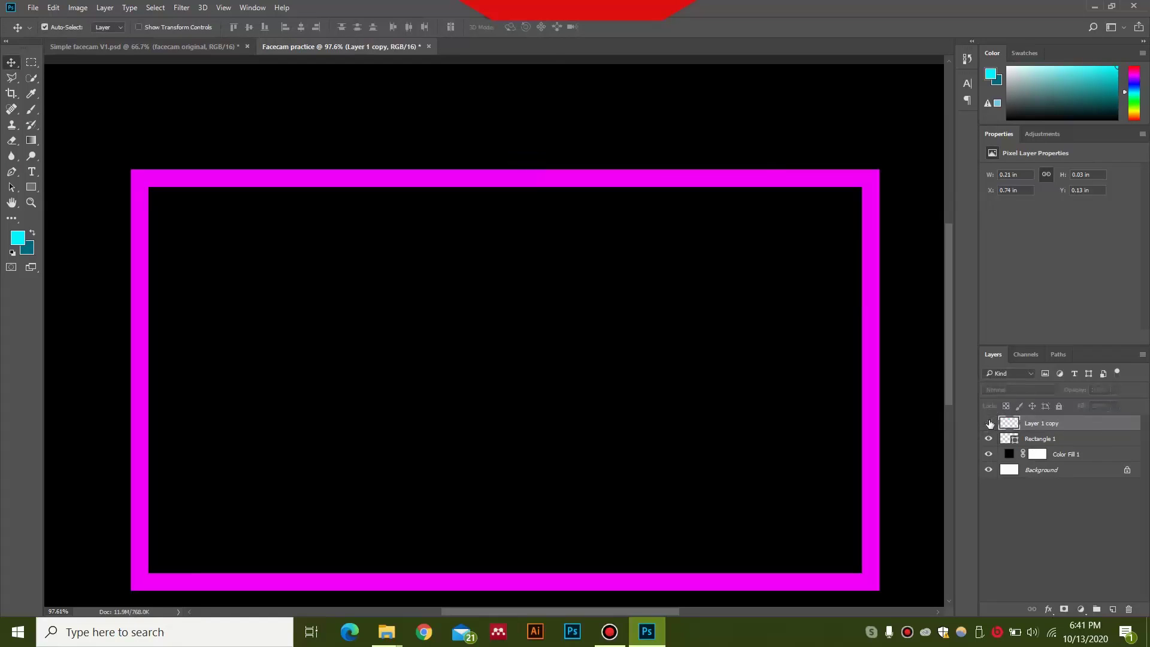
left_click(989, 422)
left_click(989, 423)
left_click(989, 423)
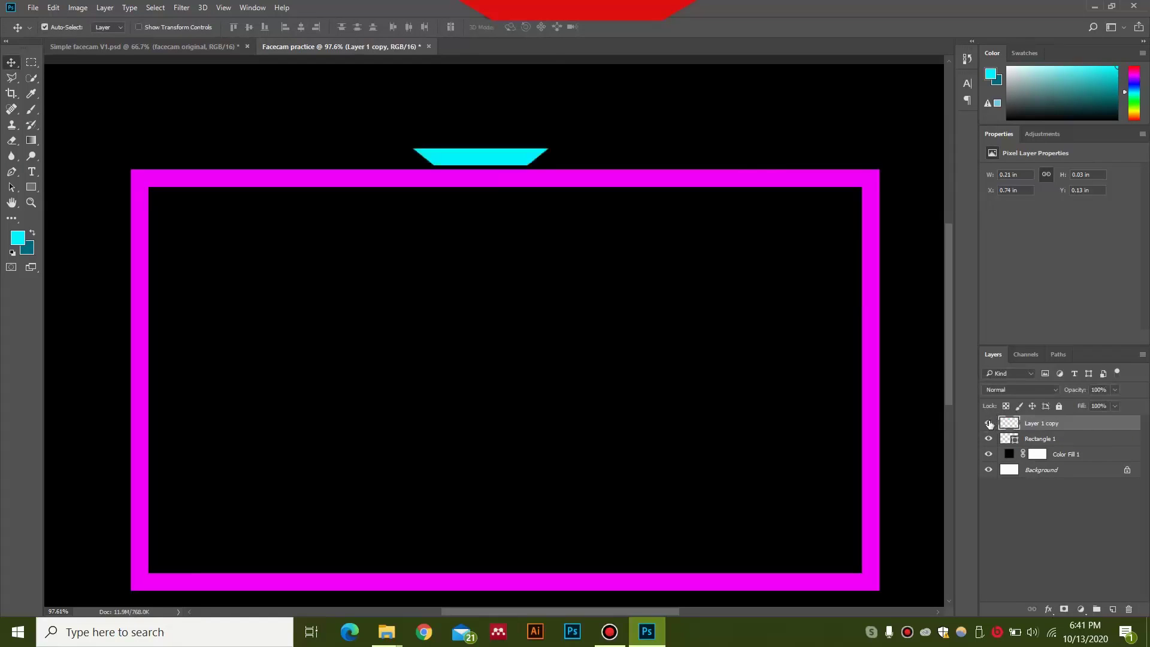
left_click_drag(493, 154, 506, 174)
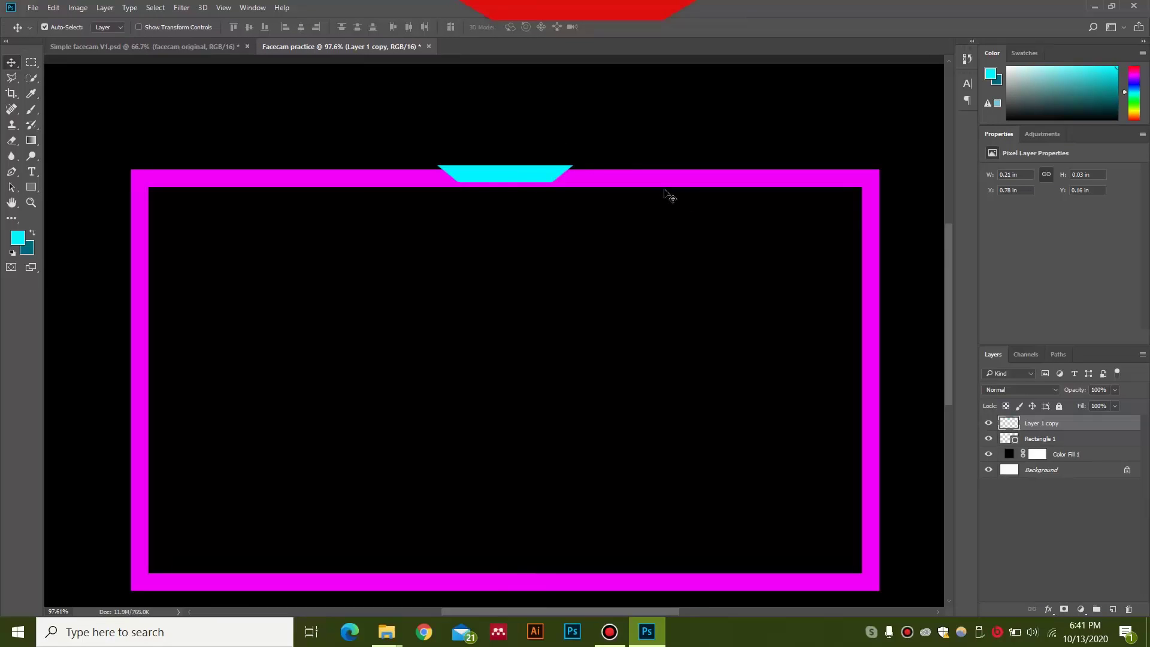
Step: Duplicate the trapezoid accent, flip the copy vertically and centre it on the frame's bottom edge, slightly overhanging the outside
scroll(664, 192, "down", 1)
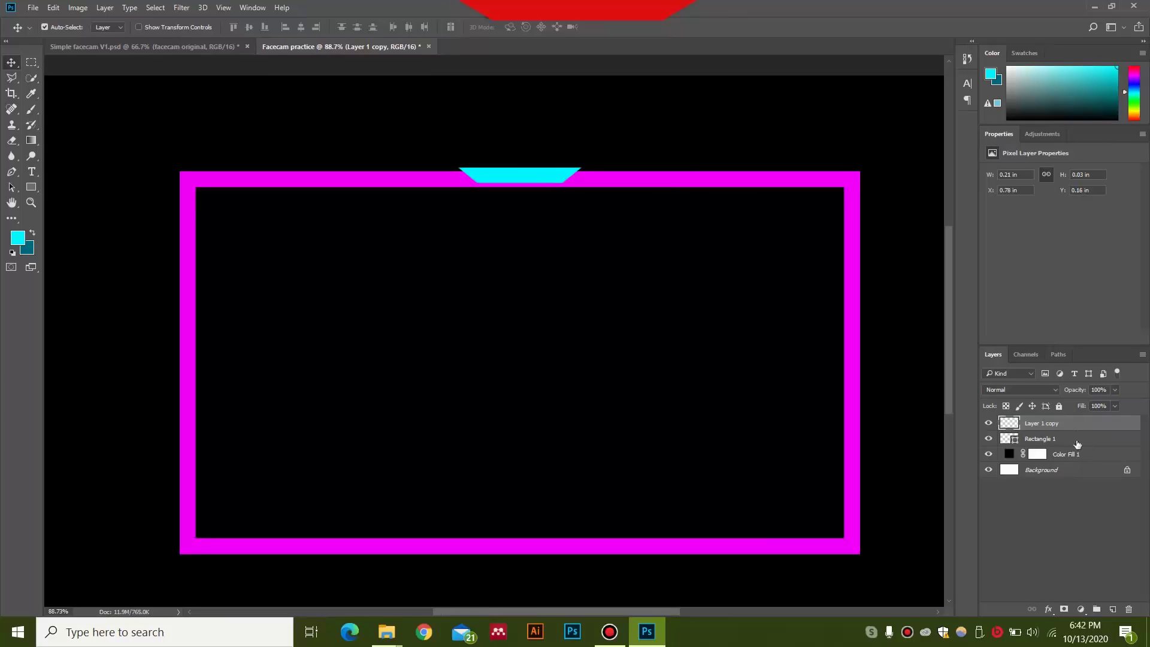
key("ctrl")
key("ctrl+j")
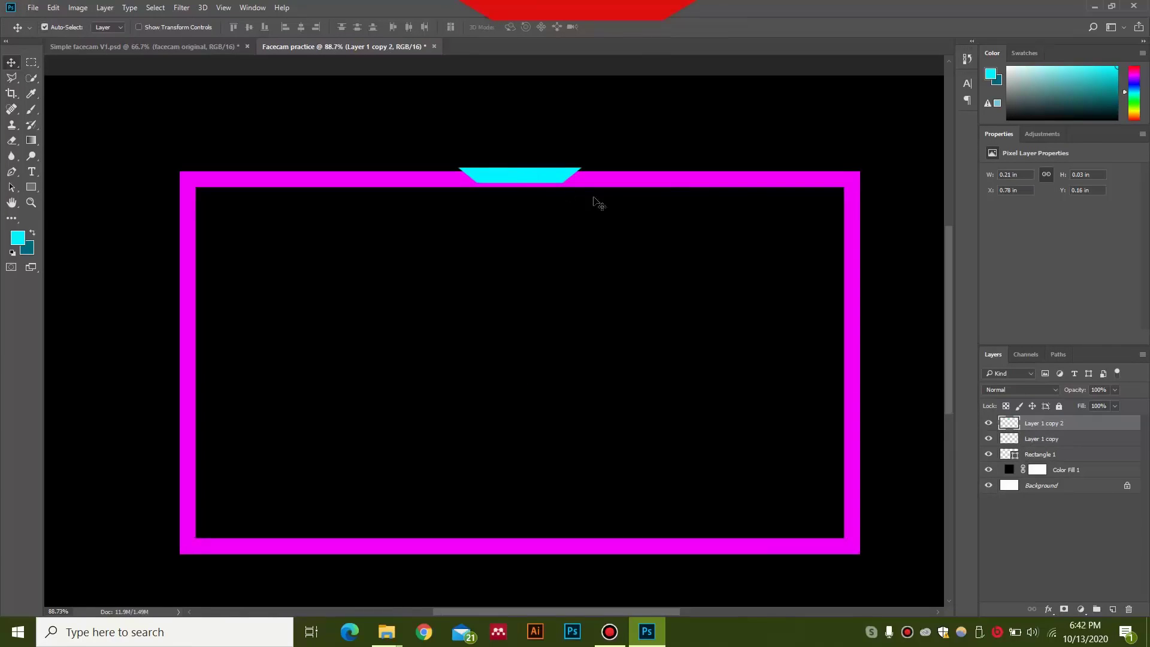
key("ctrl+t")
left_click_drag(527, 175, 552, 552)
right_click(558, 530)
left_click(659, 519)
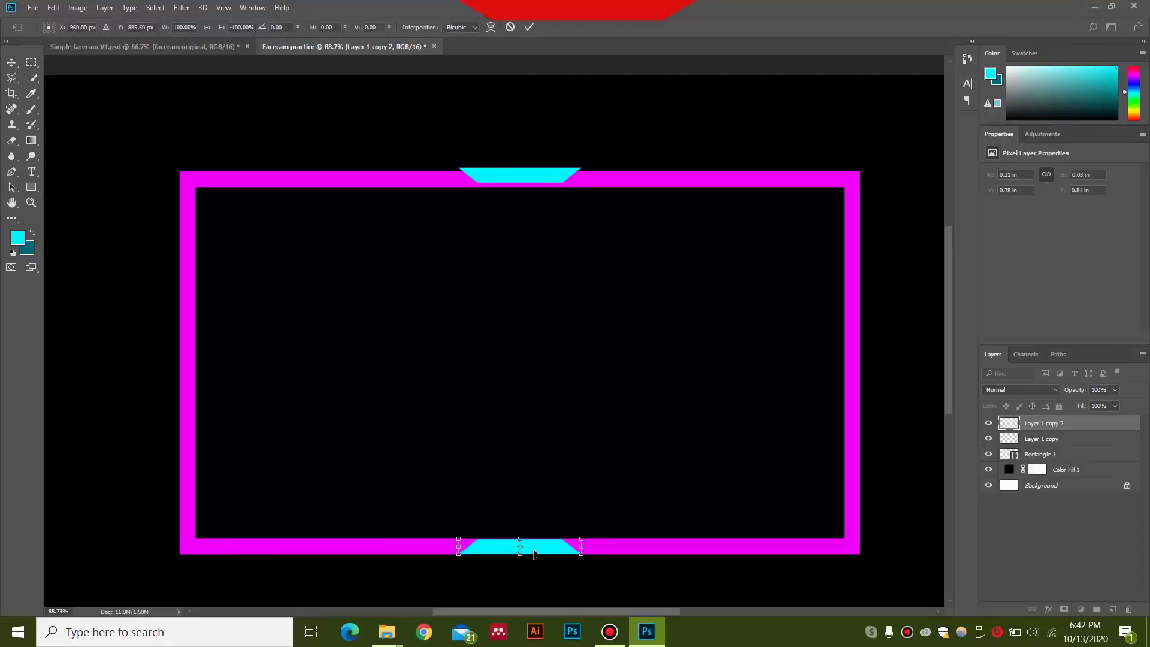
left_click_drag(537, 553, 539, 552)
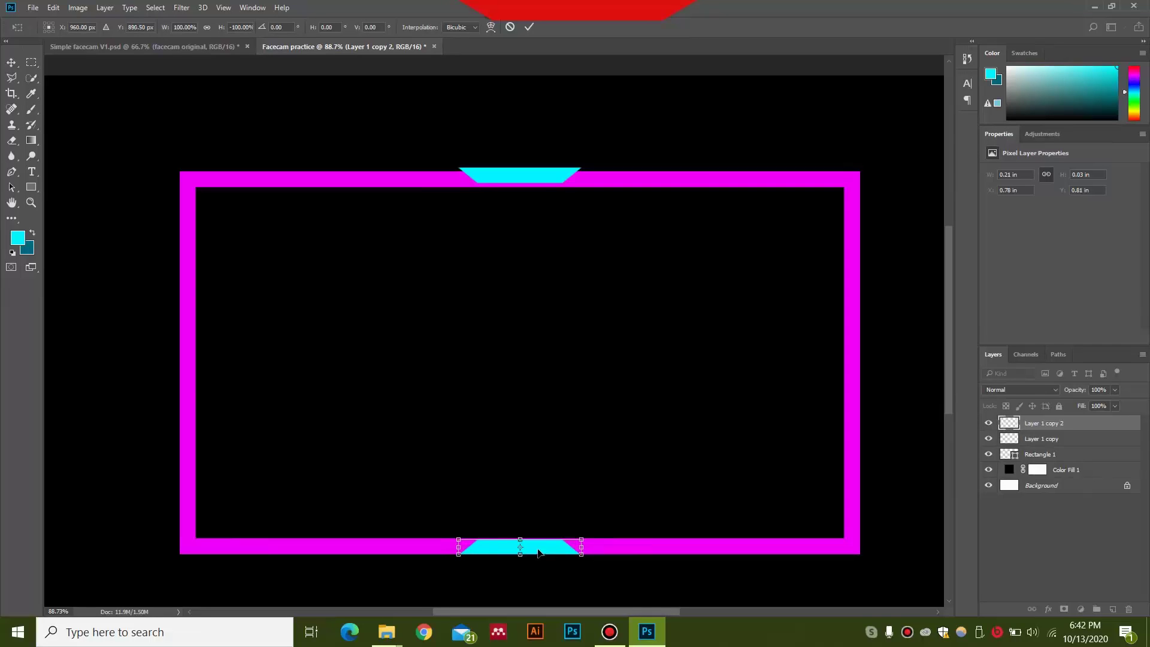
key("Down")
key("Down")
key("Return")
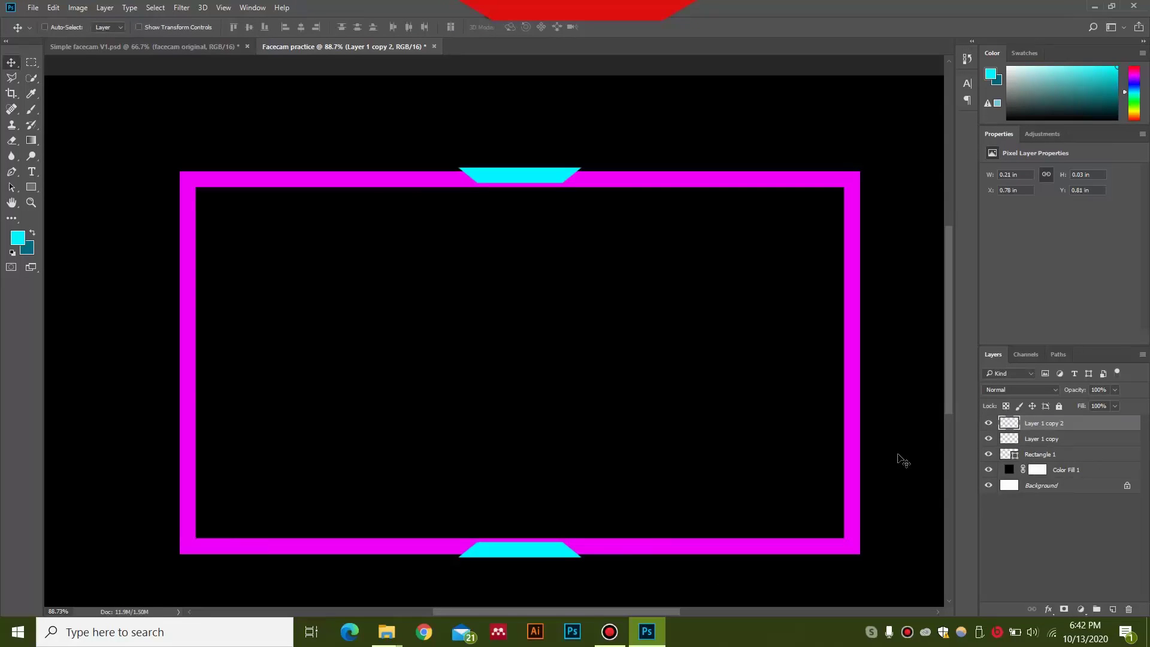
Step: Duplicate the bottom accent, rotate the copy 90° clockwise and centre it on the frame's left edge, slightly overhanging the outside
key("ctrl+j")
key("ctrl+t")
left_click_drag(520, 549, 186, 387)
right_click(284, 331)
left_click(371, 531)
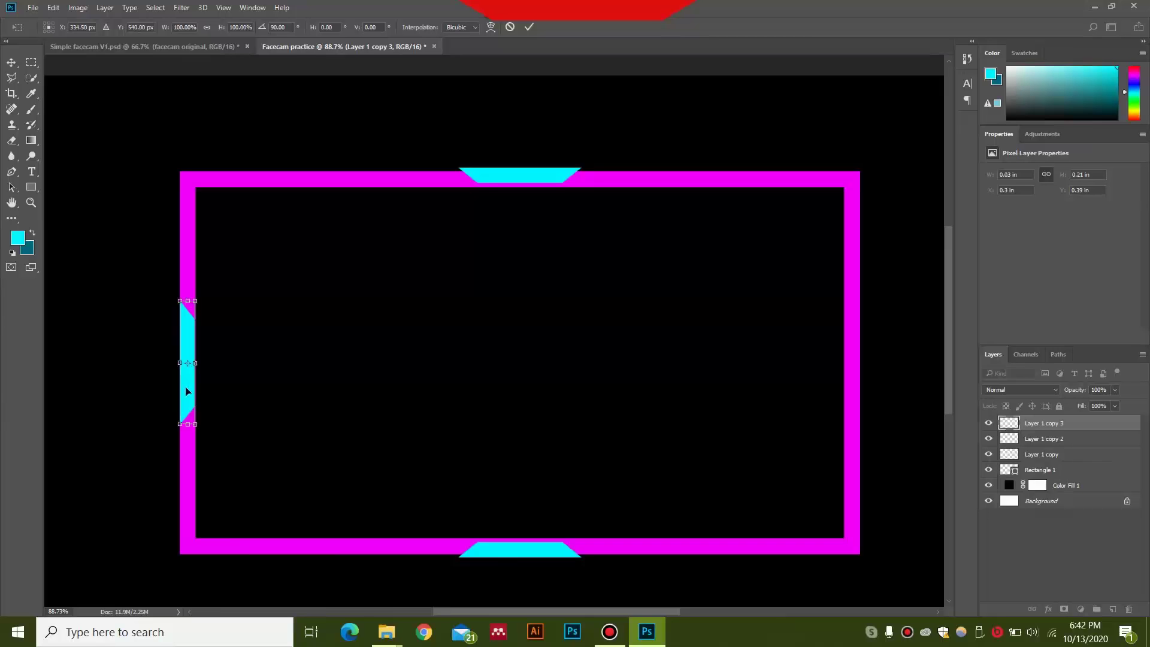
key("Left")
key("Left")
key("Left")
key("Left")
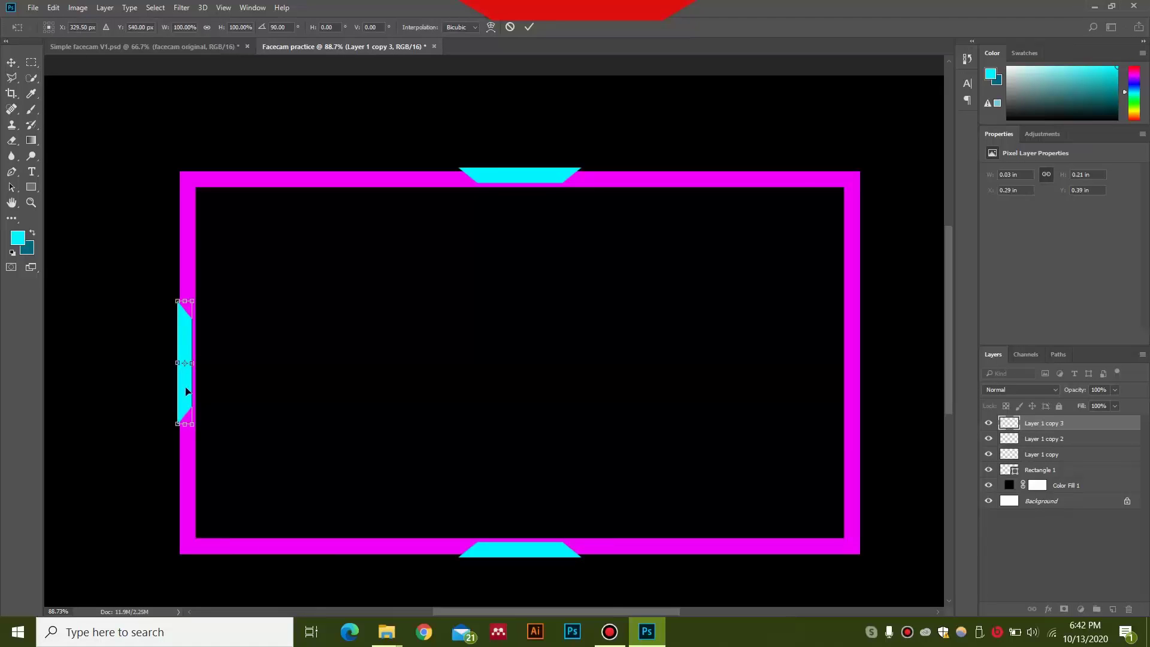
key("Return")
Step: Duplicate the left accent, flip the copy horizontally and place it on the frame's right edge, level with the original and slightly overhanging
key("ctrl+j")
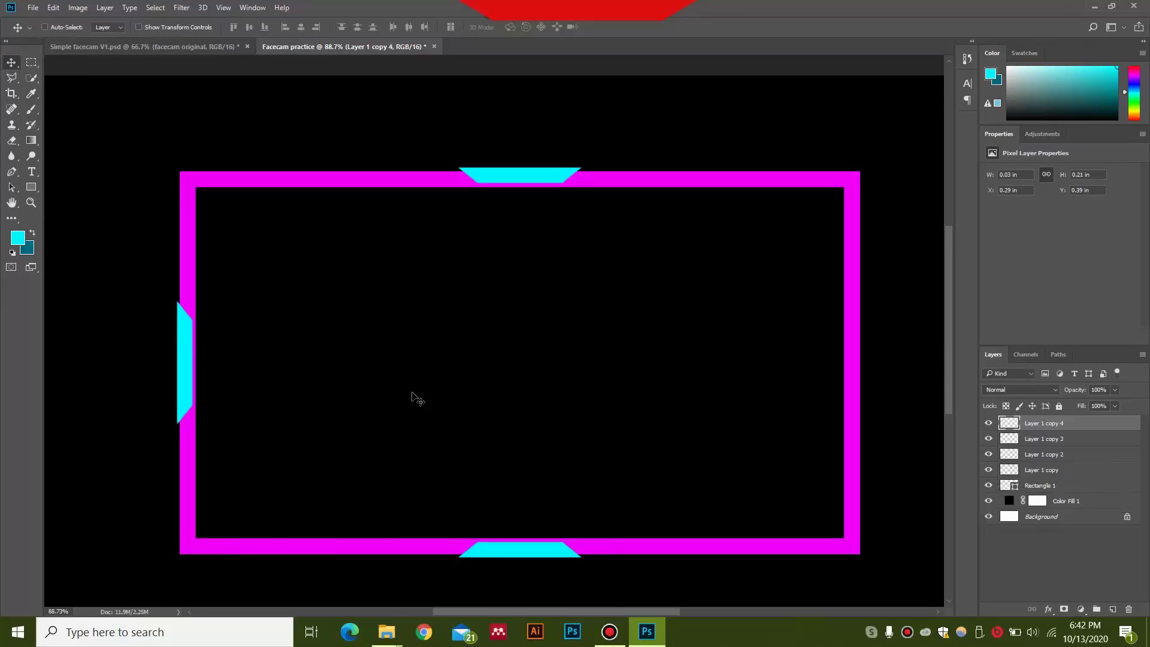
key("ctrl+t")
left_click_drag(187, 376, 802, 378)
right_click(802, 375)
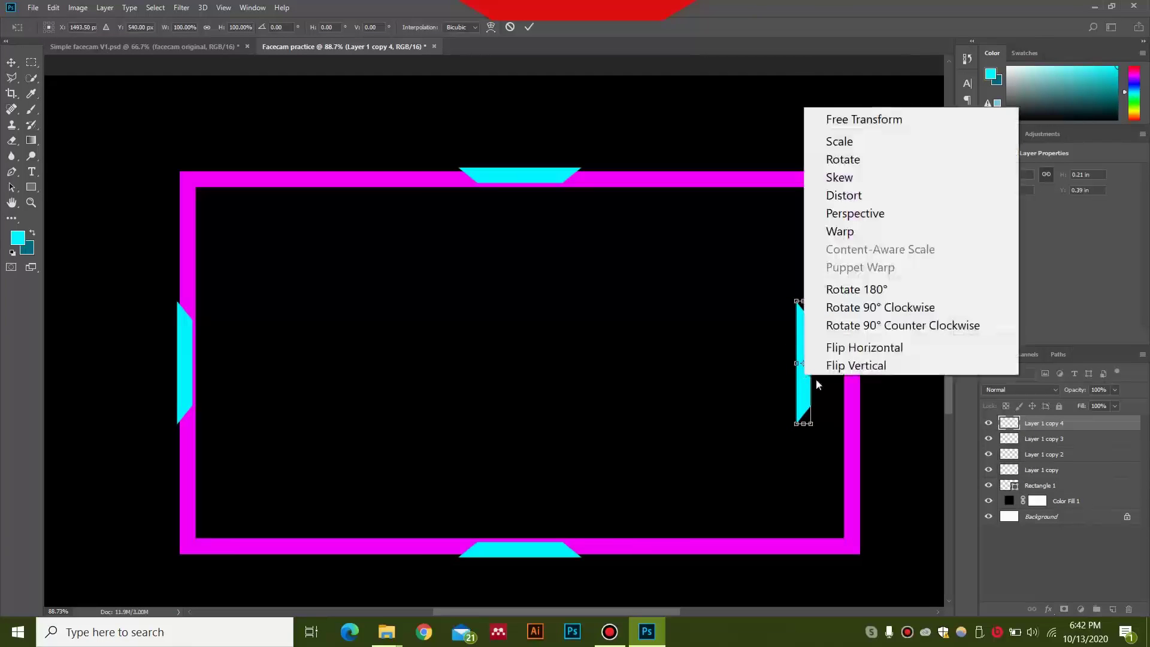
left_click(868, 353)
left_click_drag(808, 378, 862, 381)
key("Left")
key("Left")
key("Left")
key("Left")
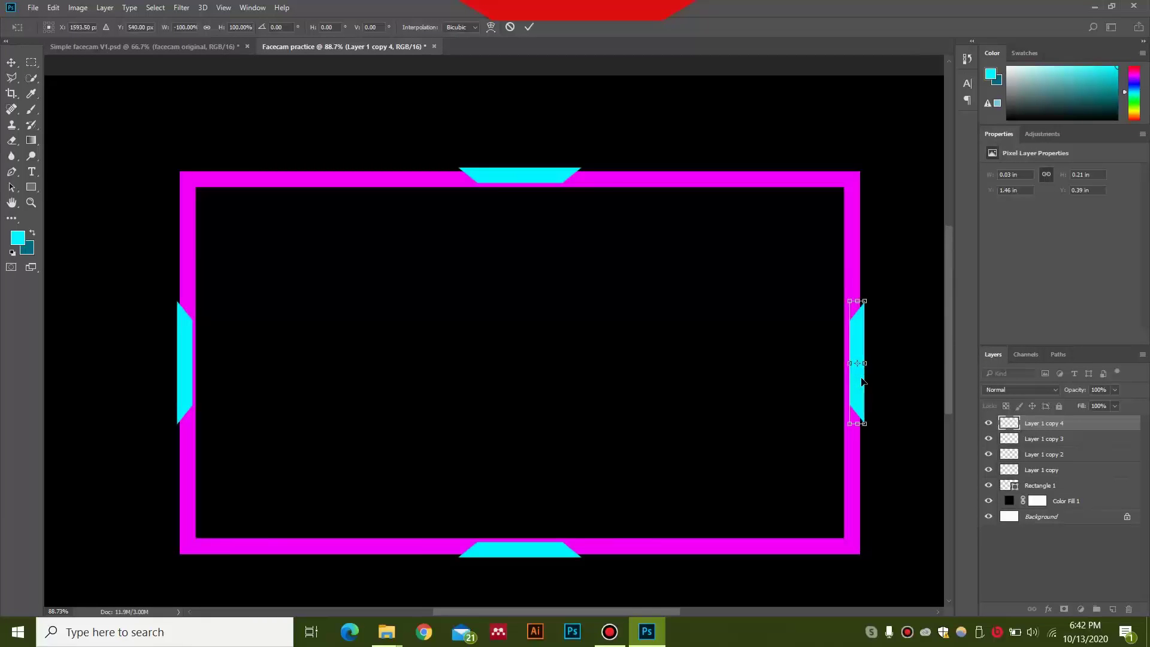
key("Return")
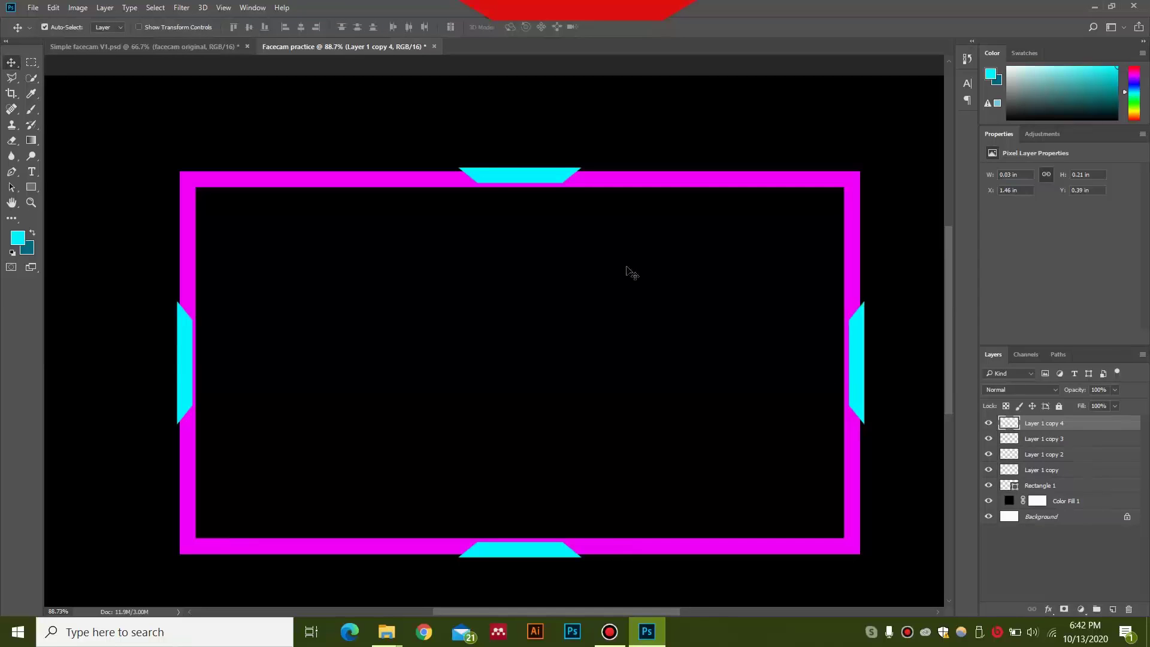
Step: Select the magenta rectangle frame's layer and enable a Gradient Overlay in its layer style
left_click_drag(632, 272, 621, 321)
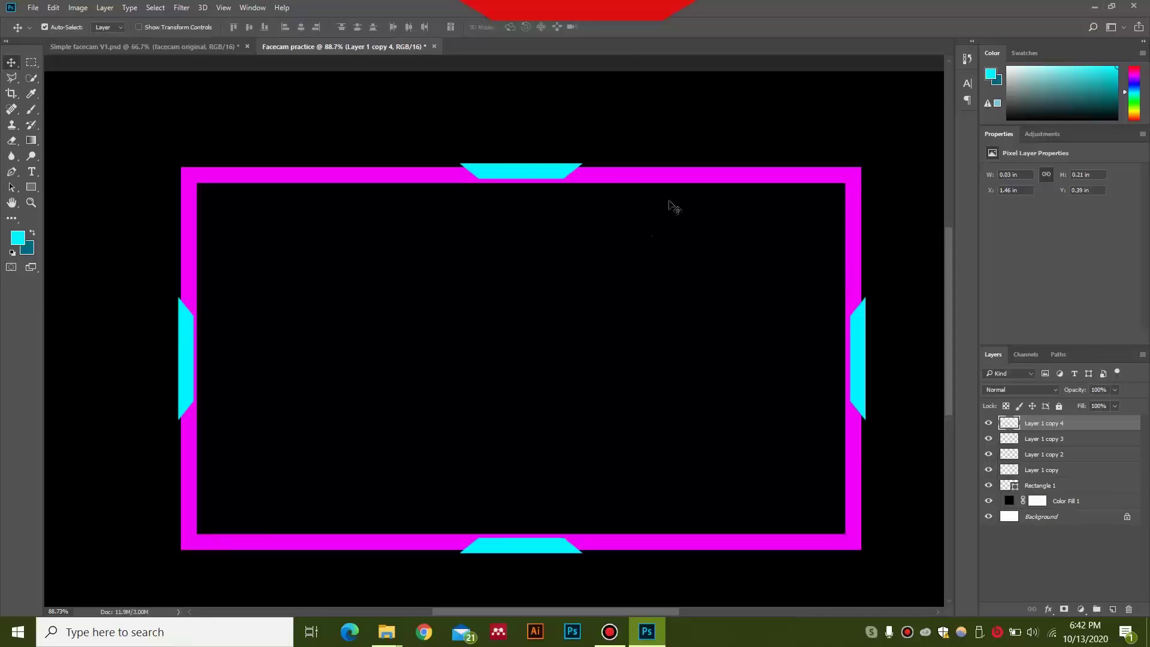
left_click(534, 174)
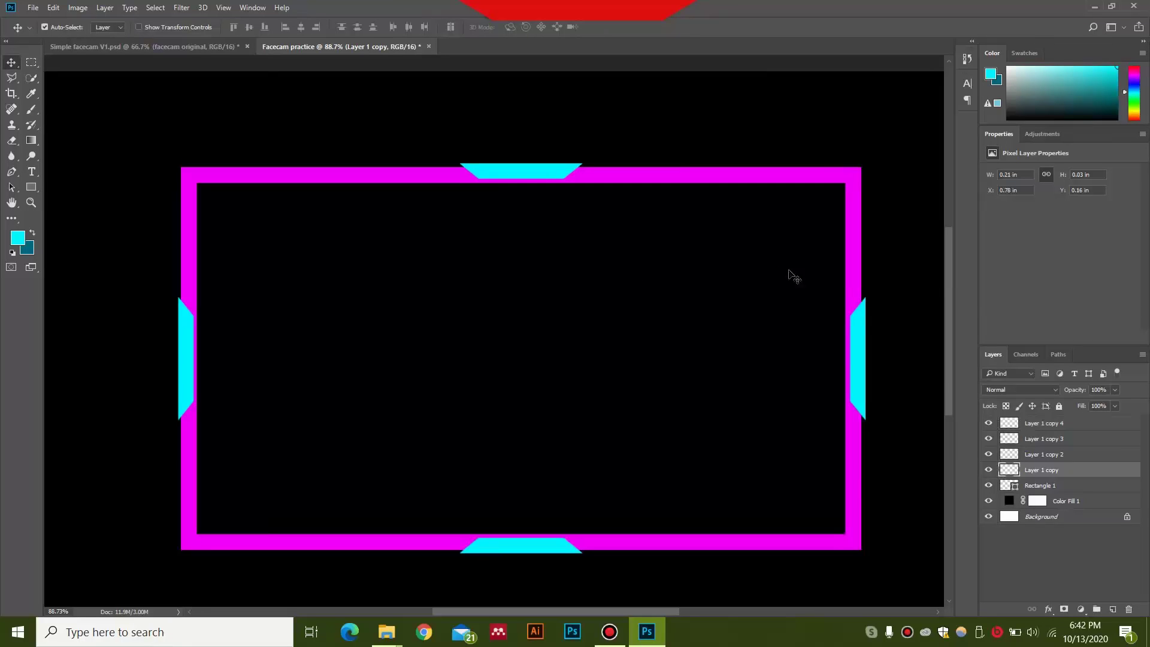
left_click(832, 175)
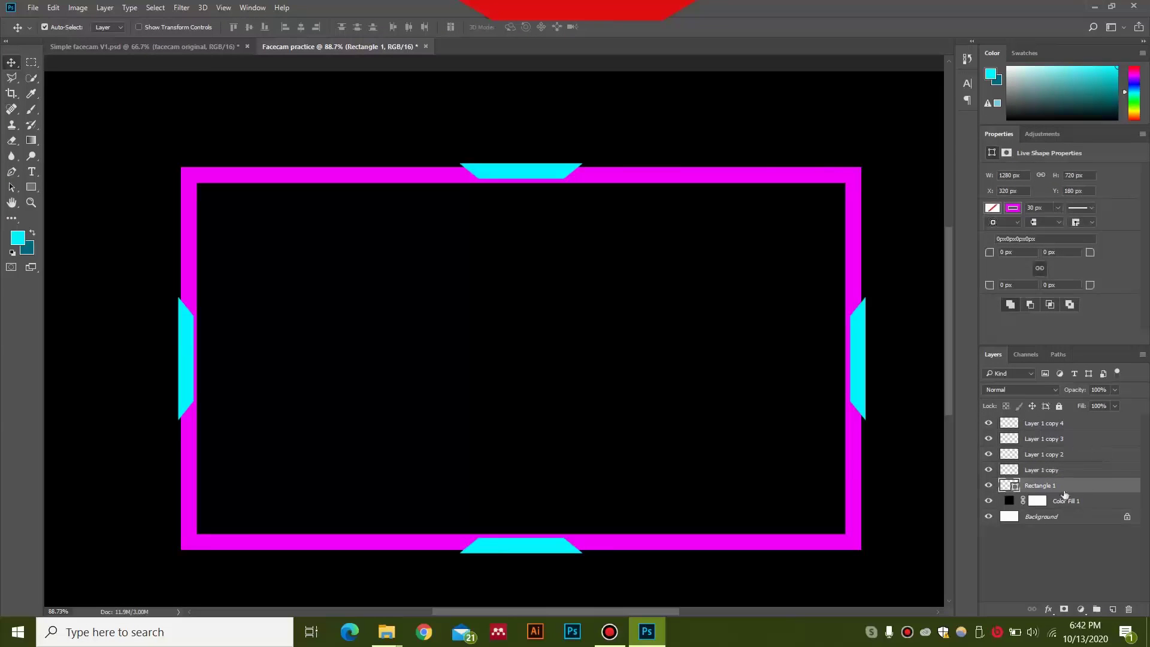
left_click(988, 485)
left_click(987, 485)
key("h")
double_click(1111, 489)
left_click(663, 328)
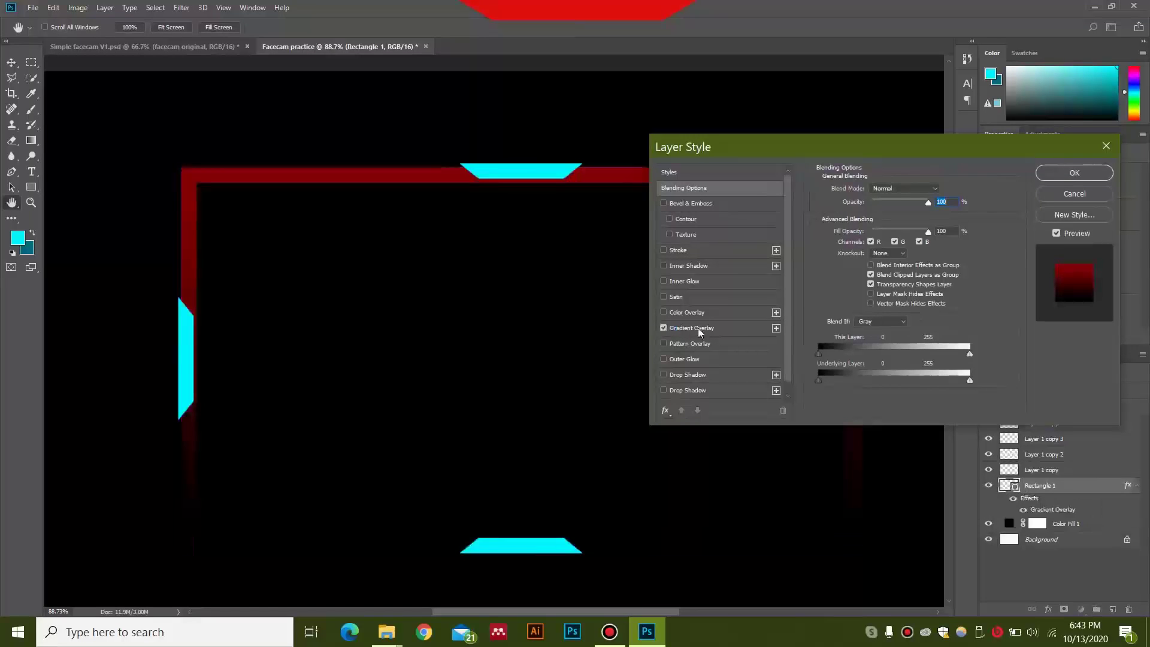
left_click(673, 328)
Step: In the overlay's gradient, add a cyan colour stop at 49% and recolour both end stops with the dark teal background colour
left_click(888, 222)
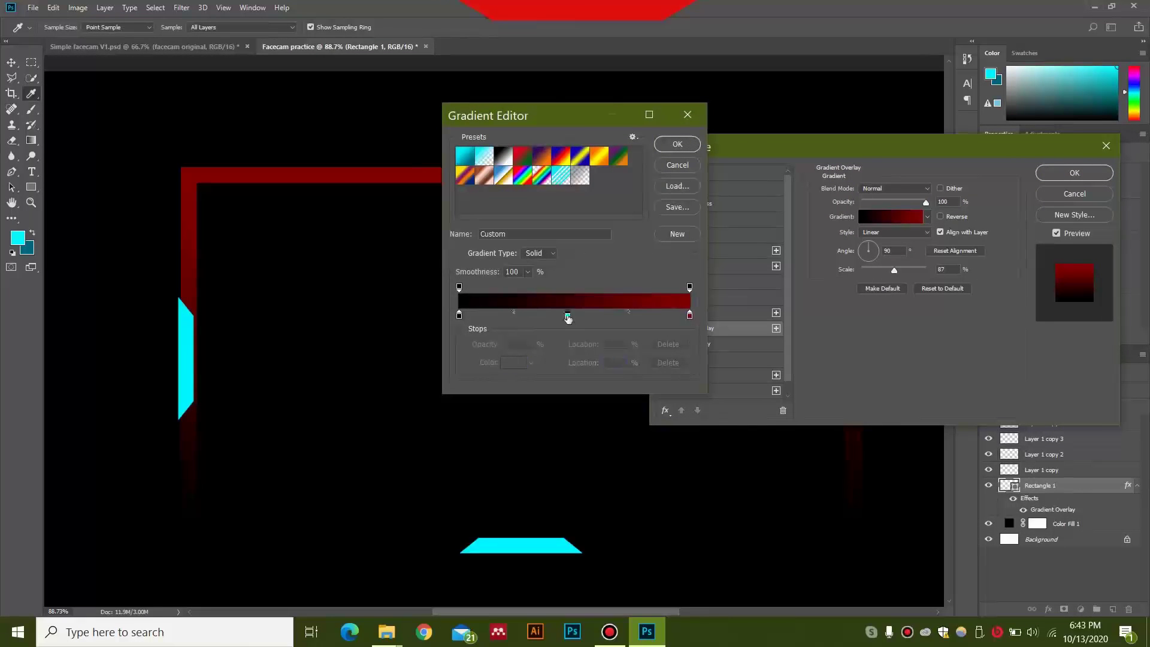
left_click(566, 314)
left_click_drag(570, 318, 573, 319)
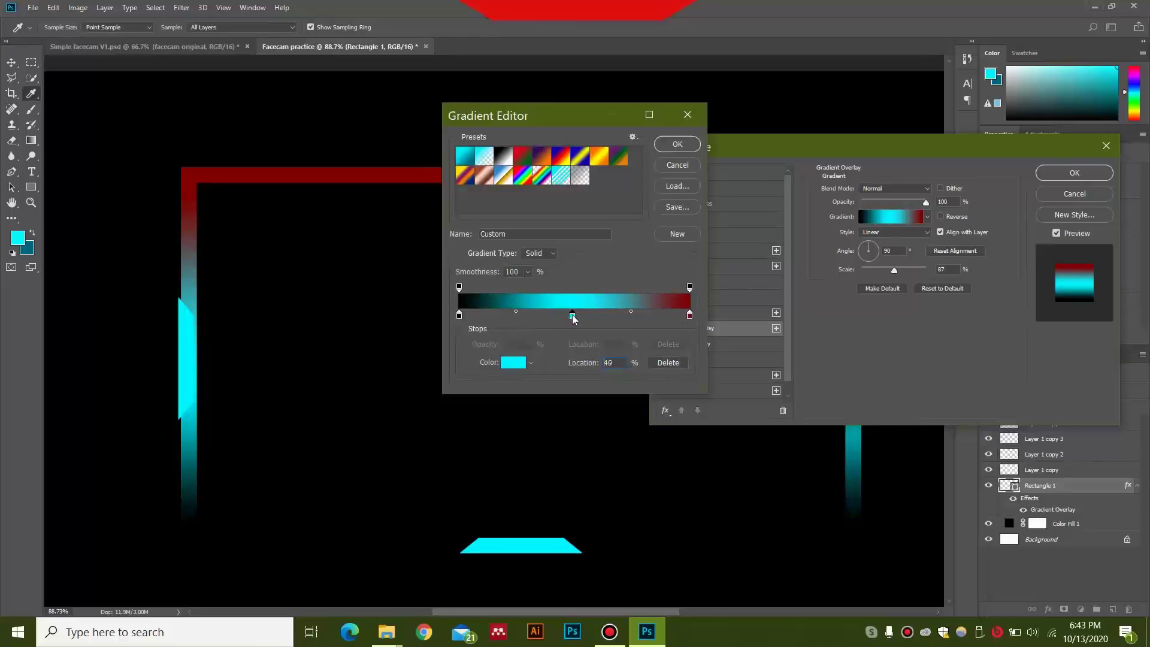
left_click(459, 315)
left_click(30, 245)
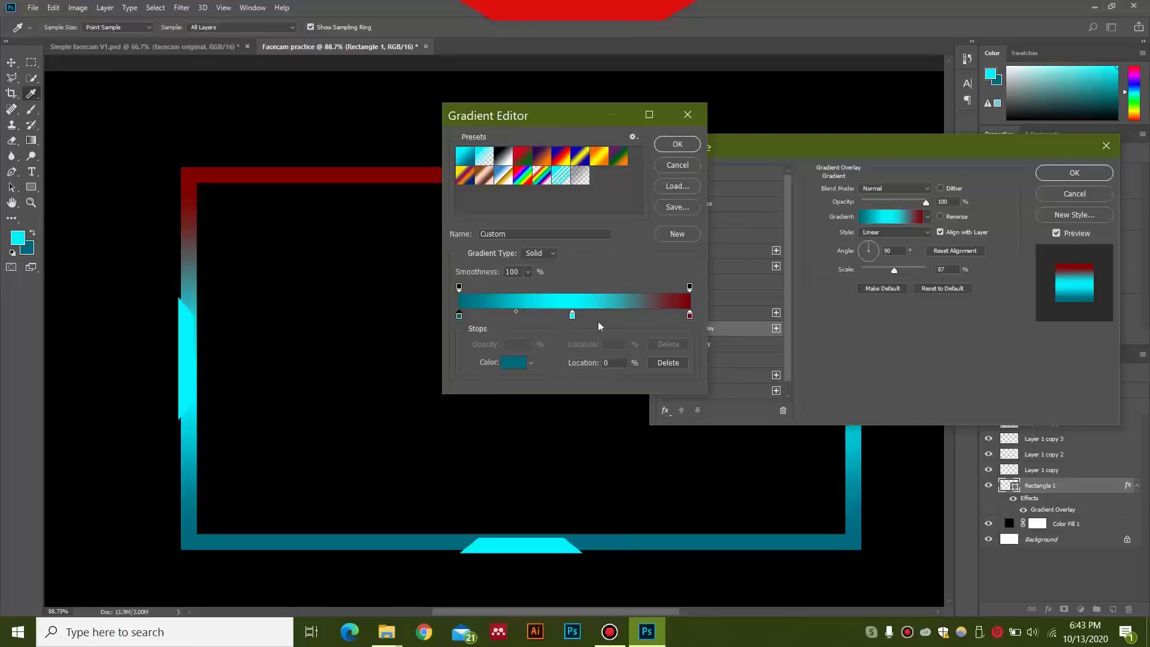
left_click(689, 316)
left_click(465, 295)
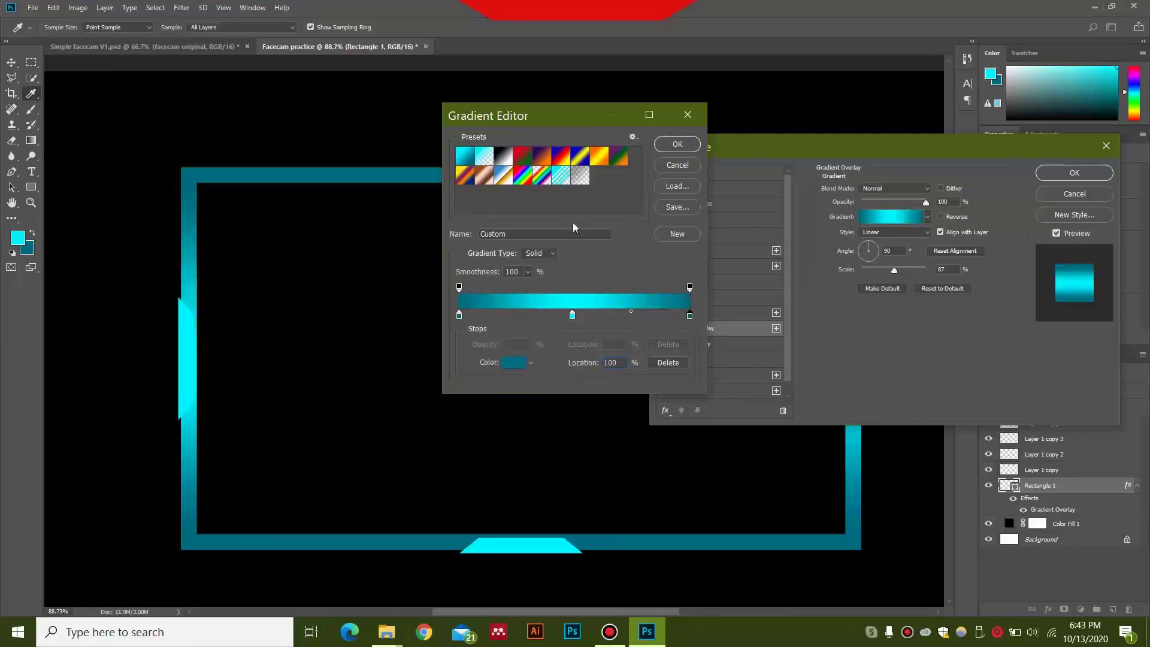
Step: Change the gradient's middle stop colour to #008a8f and apply the layer style to the frame
left_click(572, 315)
double_click(571, 316)
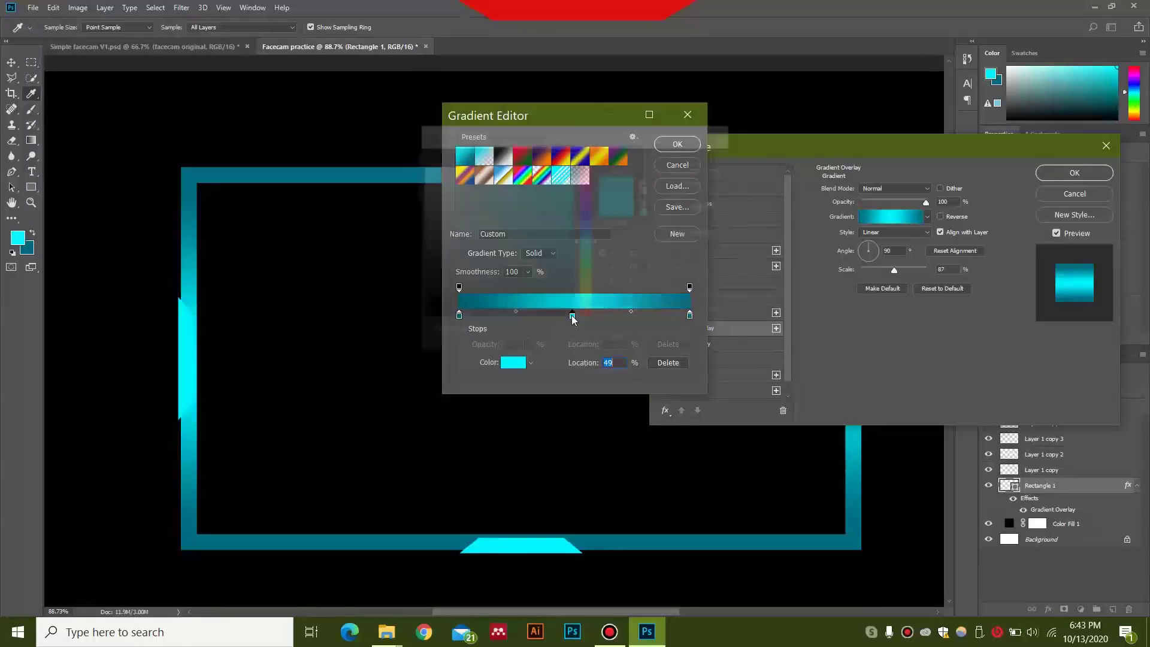
mouse_move(545, 253)
left_mouse_down()
mouse_move(590, 225)
mouse_move(573, 253)
mouse_move(571, 233)
left_mouse_up()
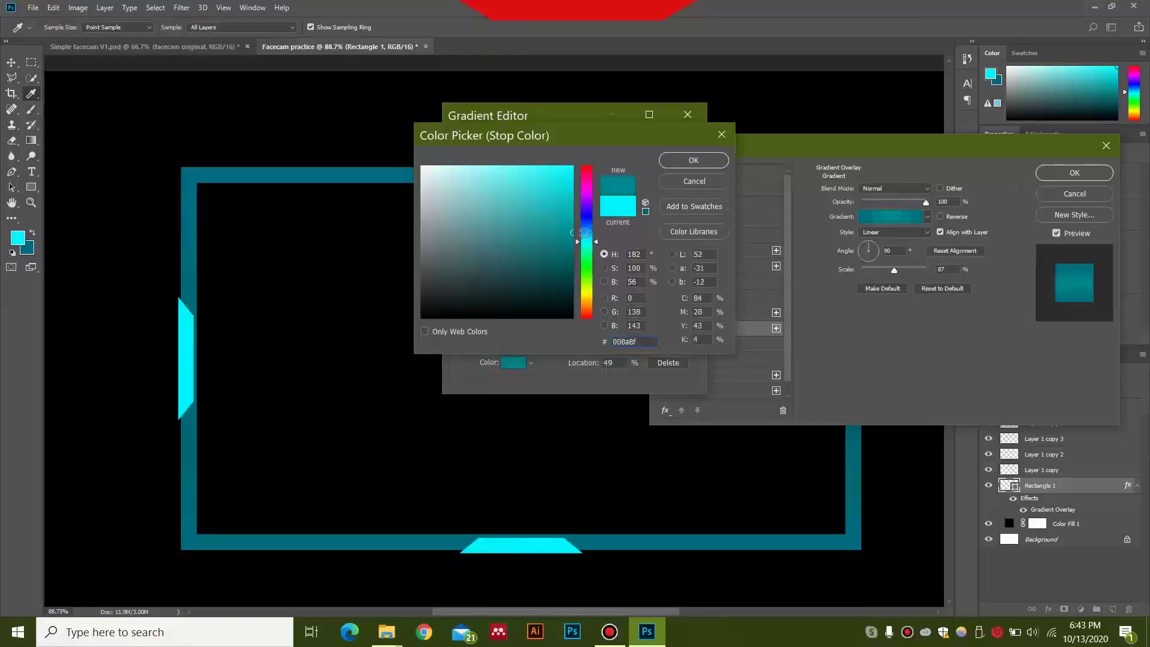
left_click(693, 160)
left_click(673, 147)
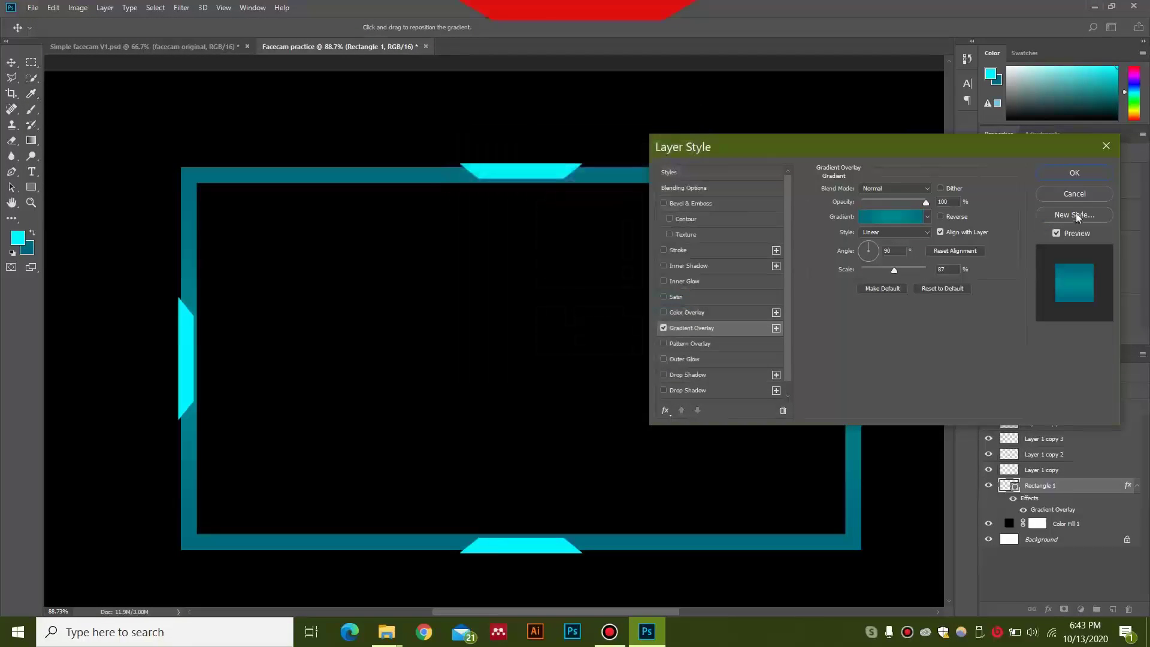
left_click(1074, 173)
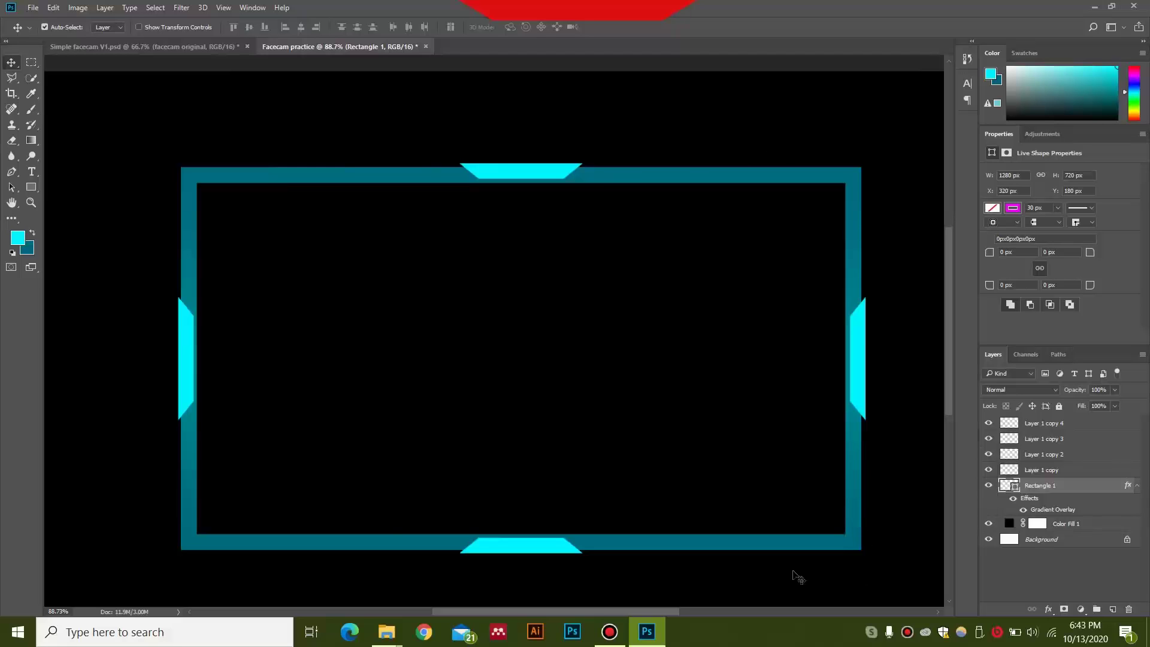
Step: Merge the four accent layers and the rectangle frame layer into a single layer
scroll(321, 330, "down", 2)
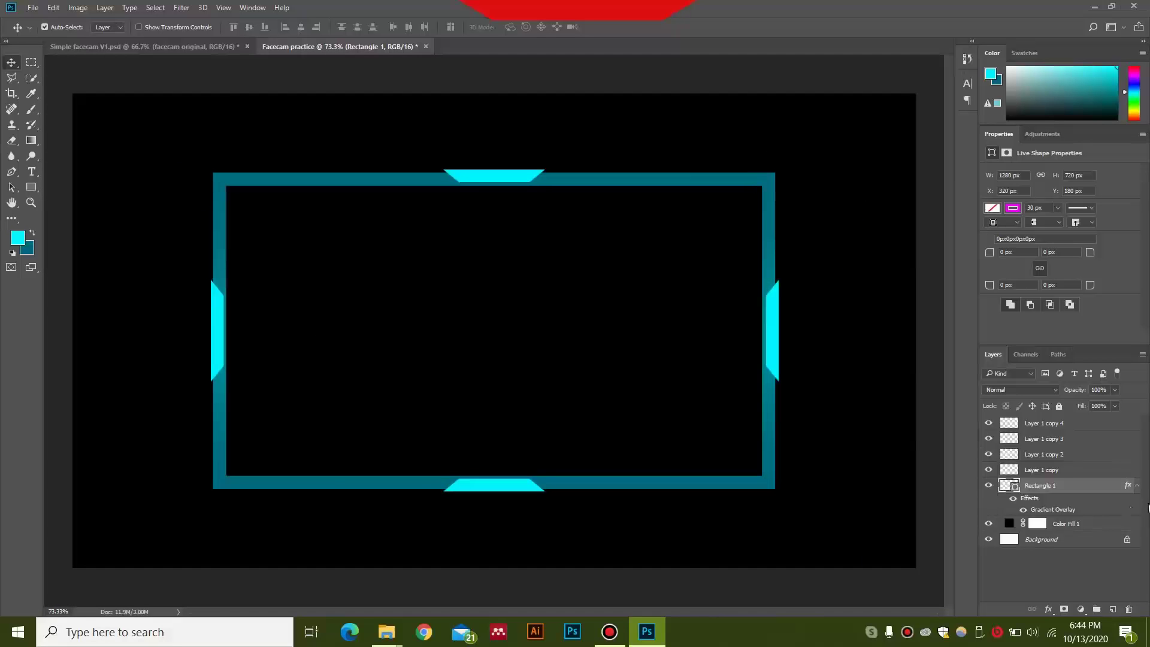
left_click(1087, 425)
left_click(1090, 454, "shift")
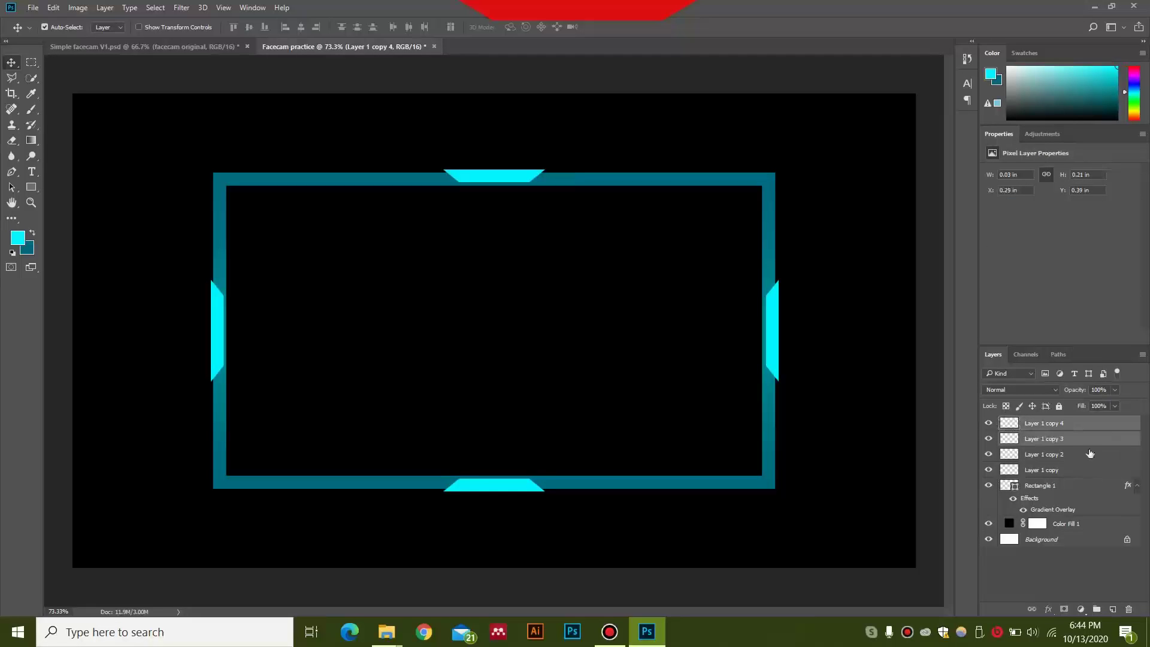
left_click(1086, 473, "shift")
left_click(1087, 488, "shift")
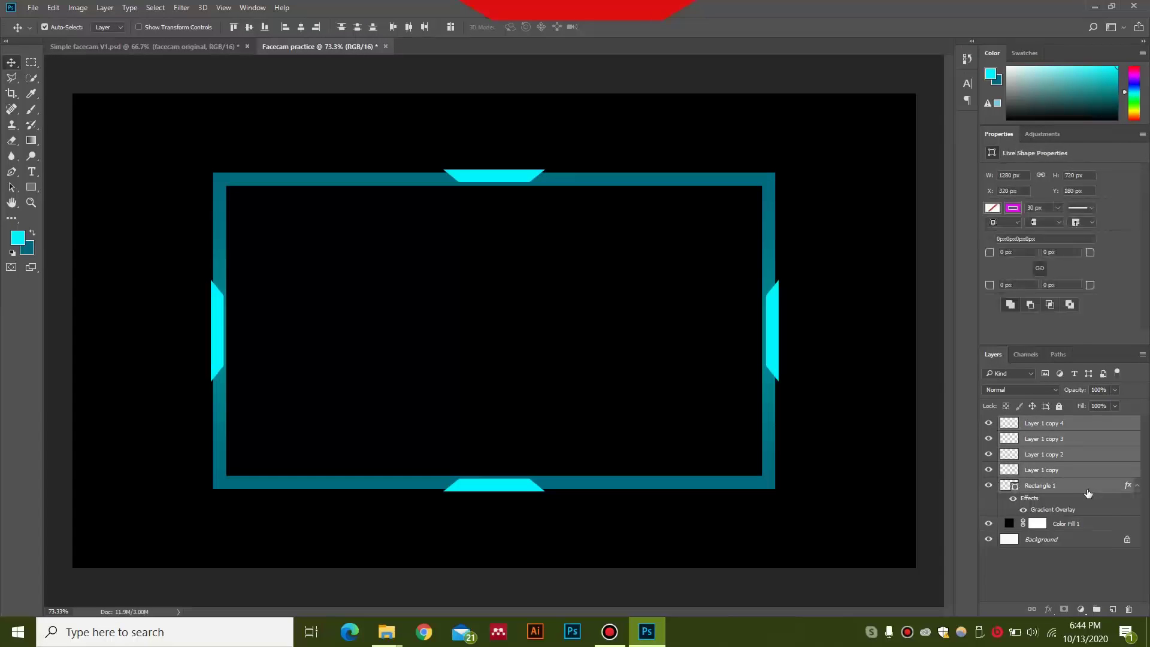
right_click(1072, 467)
left_click(886, 84)
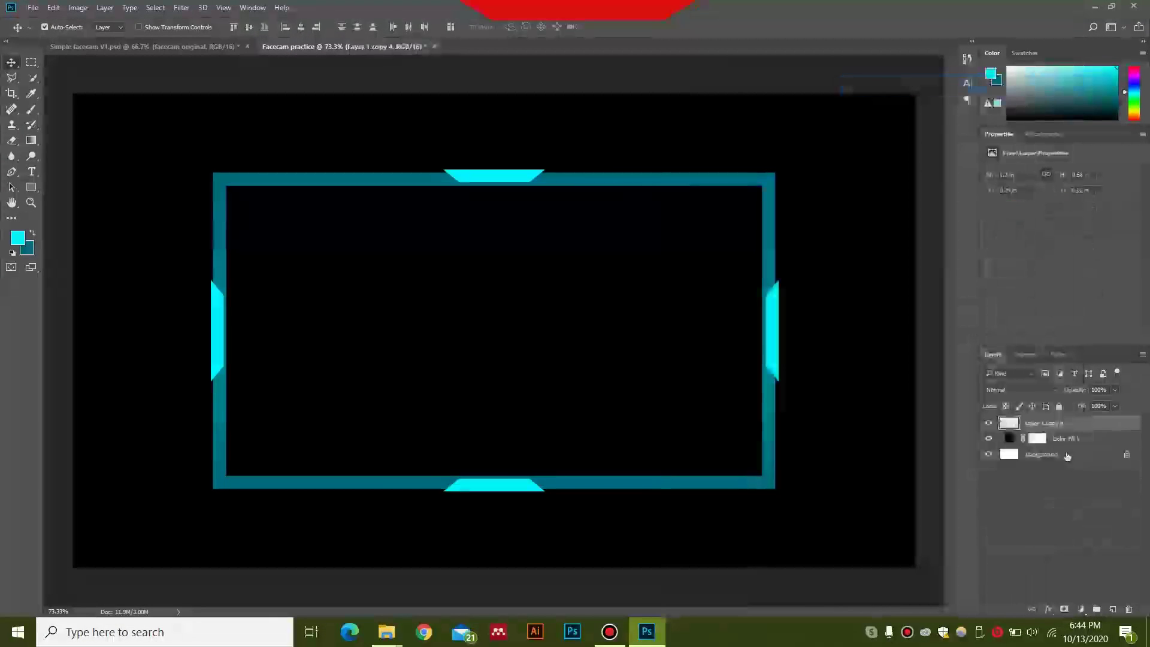
Step: Check the merged frame layer by toggling its visibility, and delete the white Background layer
left_click(989, 424)
left_click(989, 424)
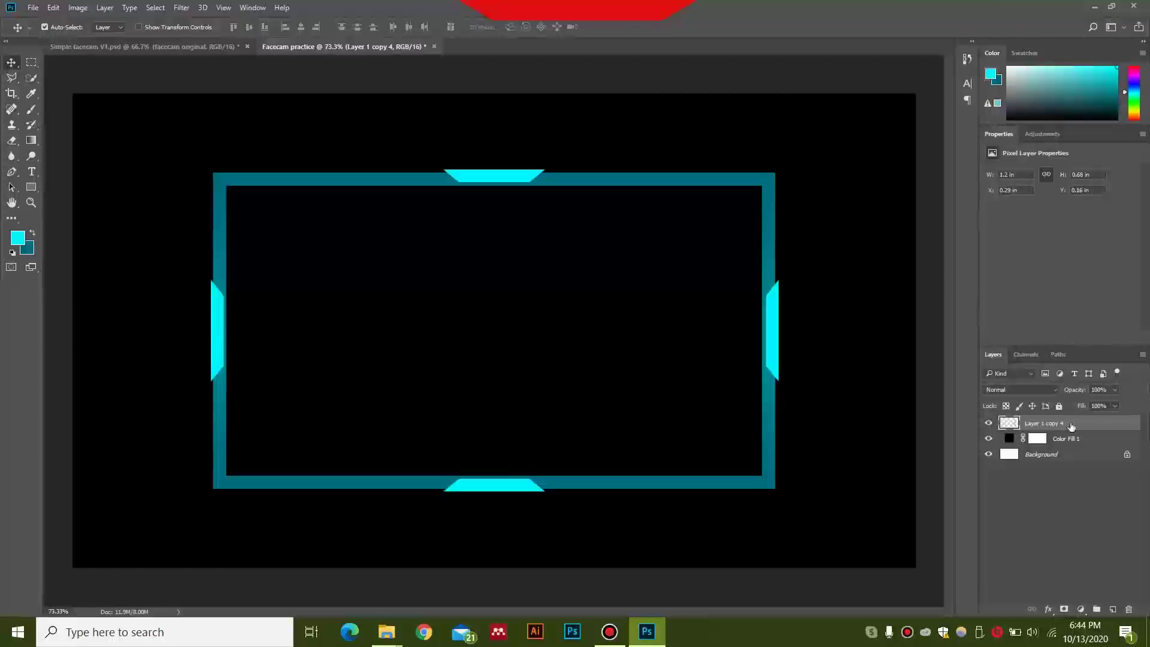
left_click(1062, 455)
key("Delete")
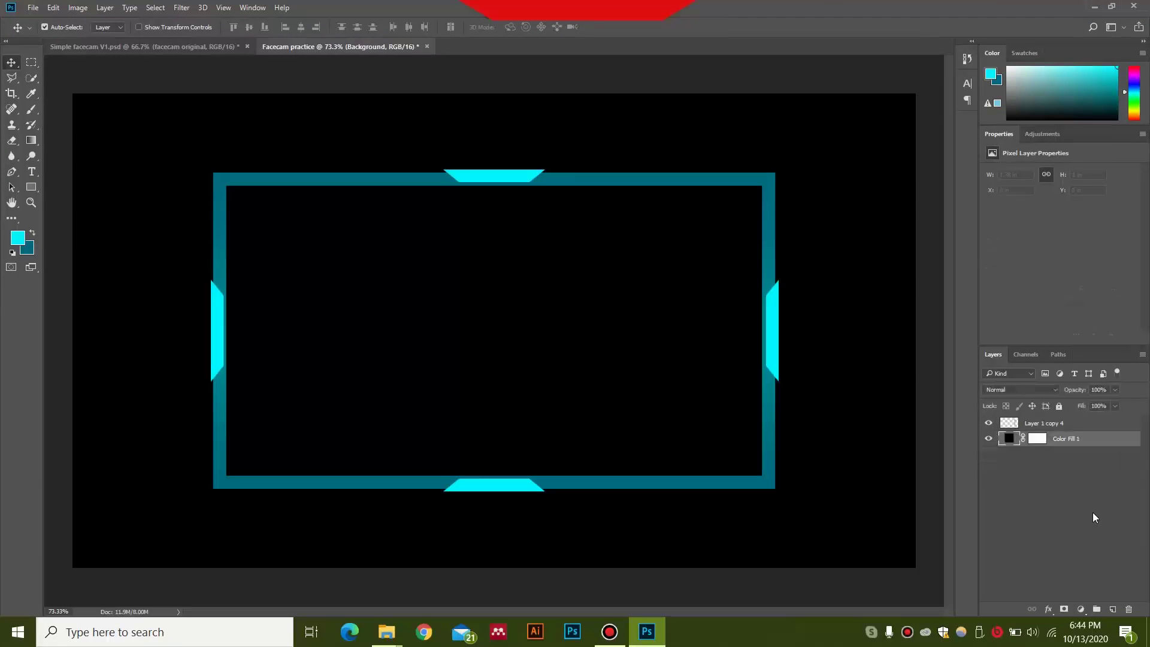
Step: Rename the black colour fill layer to bg and the merged frame layer to facecam
double_click(1067, 439)
type("bg")
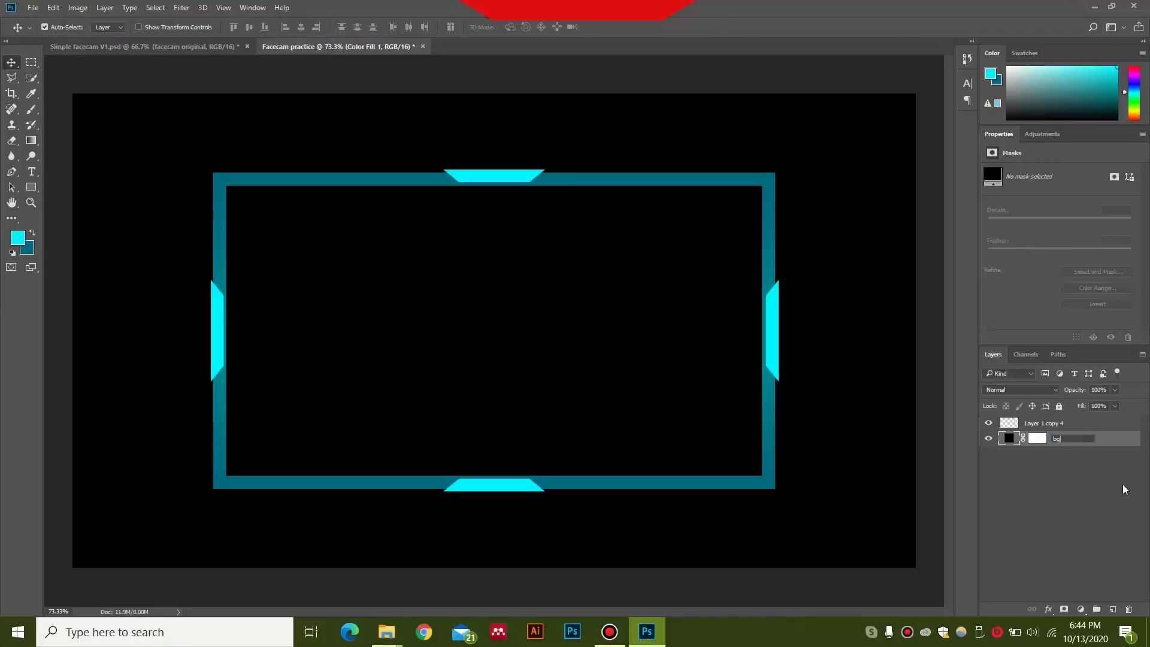
key("Return")
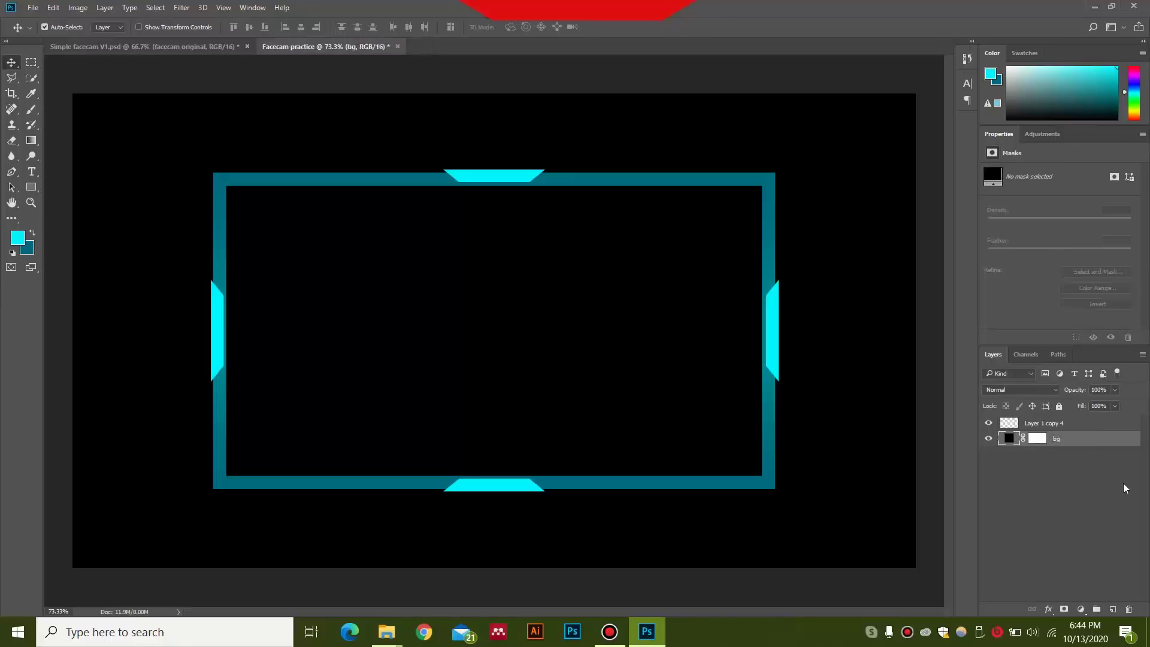
double_click(1054, 423)
type("facecam")
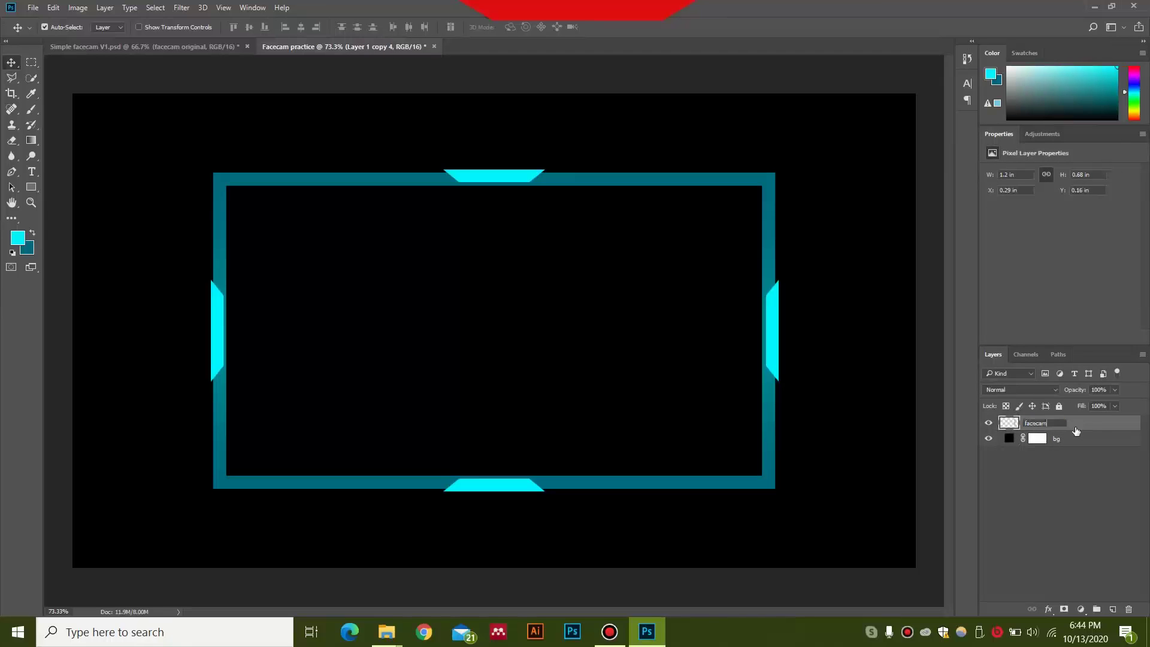
key("Return")
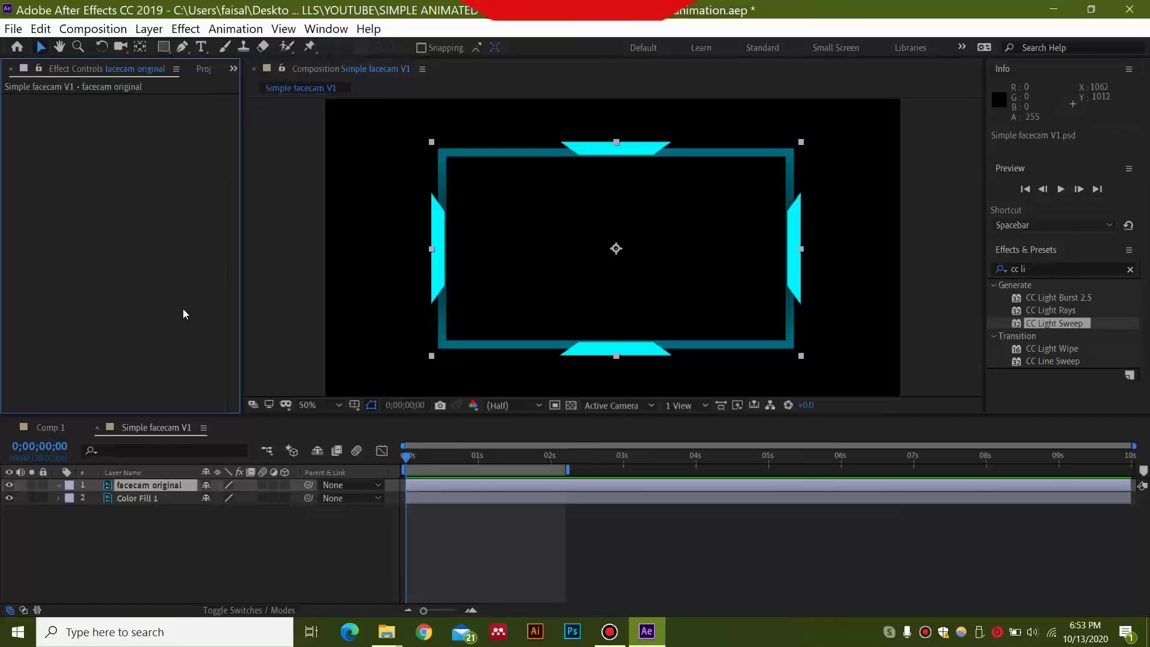
Step: In After Effects, create a 1920 x 1080 px composition at 29.97 fps with a duration of 6 seconds
left_click(91, 30)
left_click(102, 49)
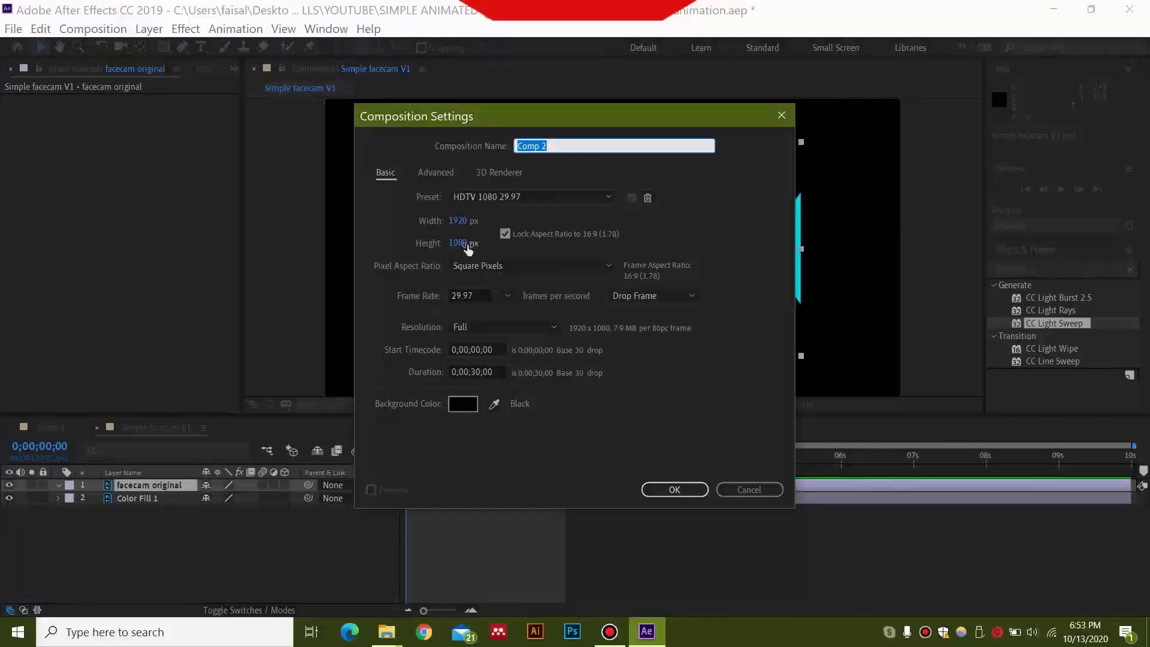
left_click(477, 372)
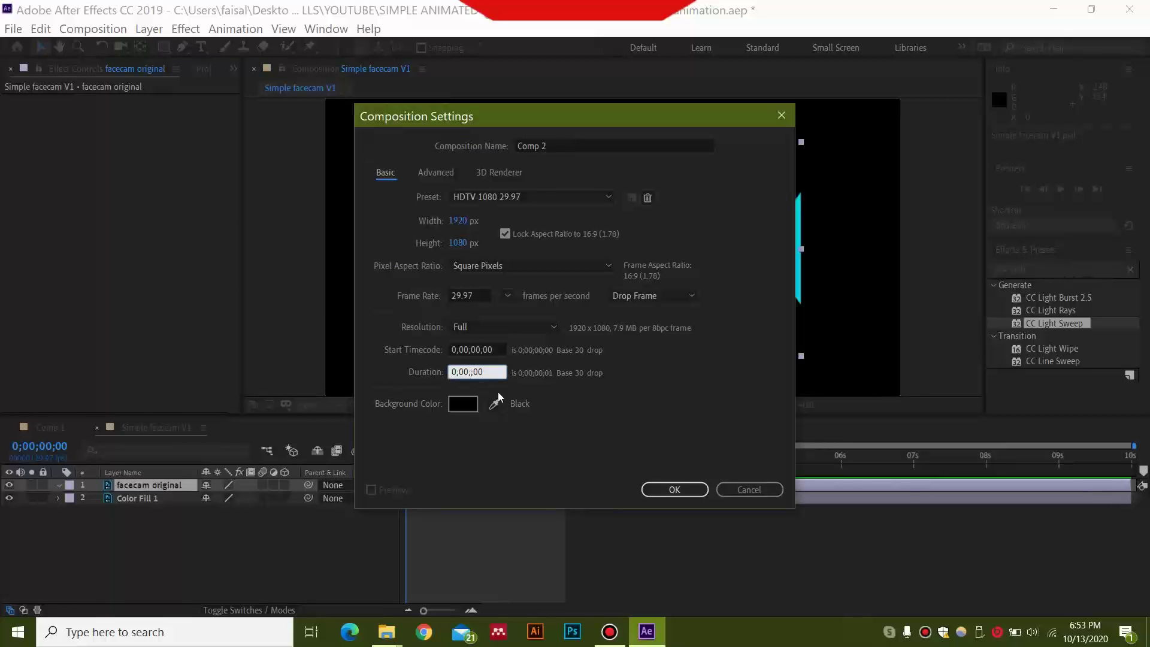
type("06")
left_click(704, 491)
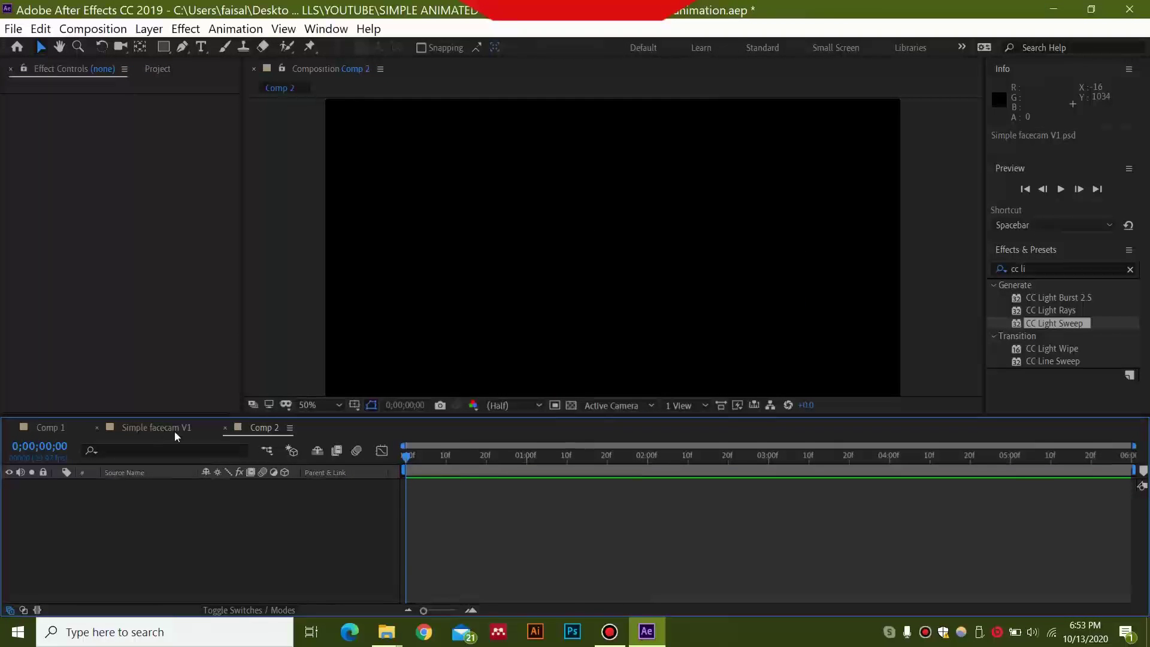
Step: Start a file import into the project and browse to the SIMPLE ANIMATED FACECAM folder inside YOUTUBE
left_click(156, 71)
right_click(67, 278)
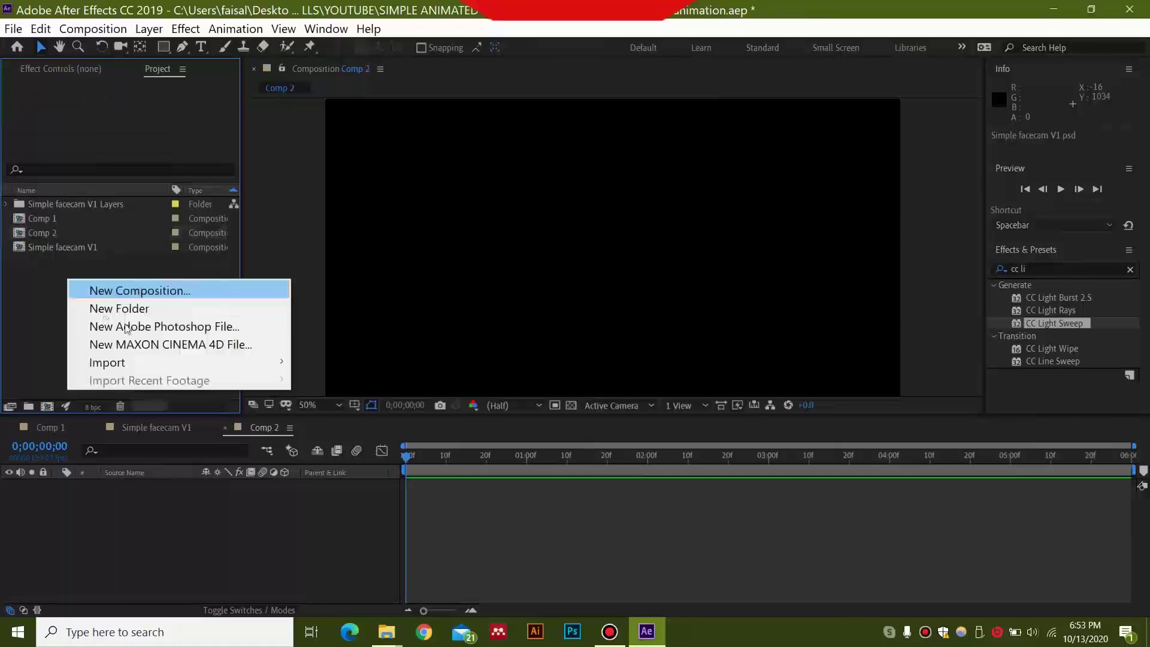
mouse_move(179, 363)
left_click(317, 360)
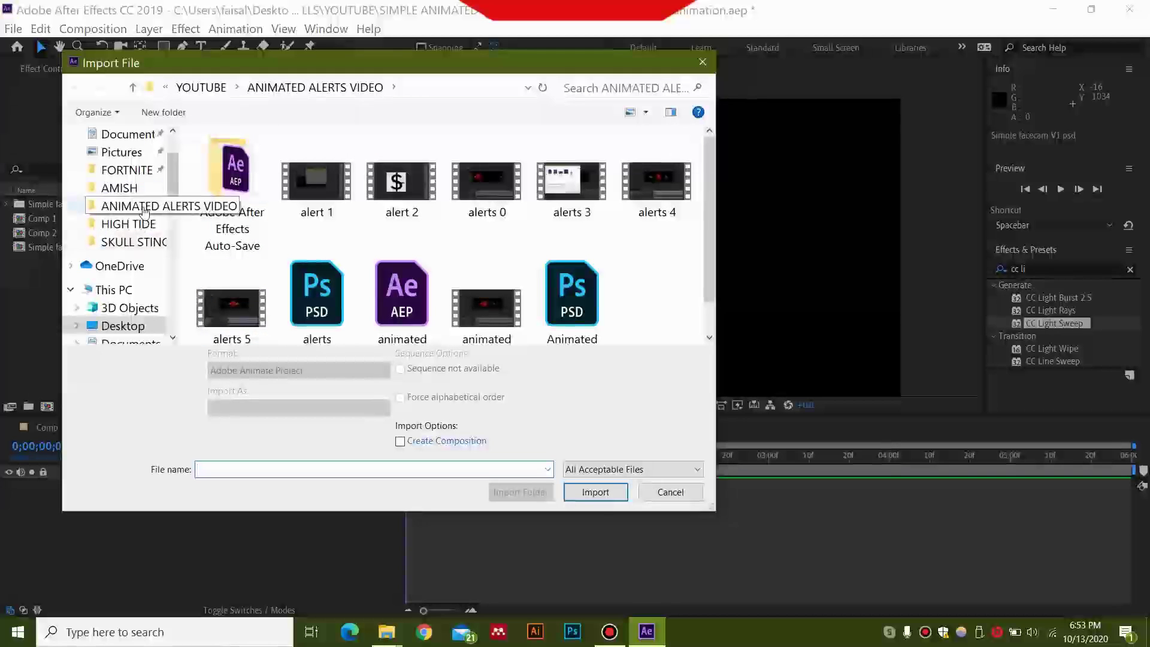
left_click(132, 87)
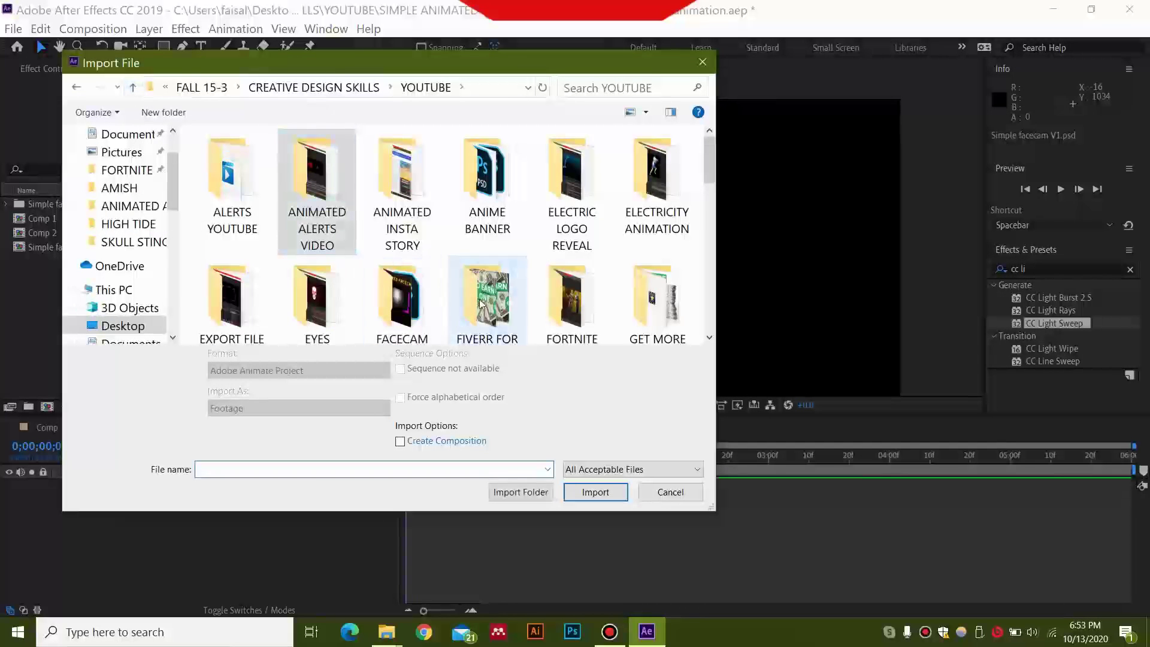
scroll(481, 304, "down", 5)
scroll(479, 288, "up", 3)
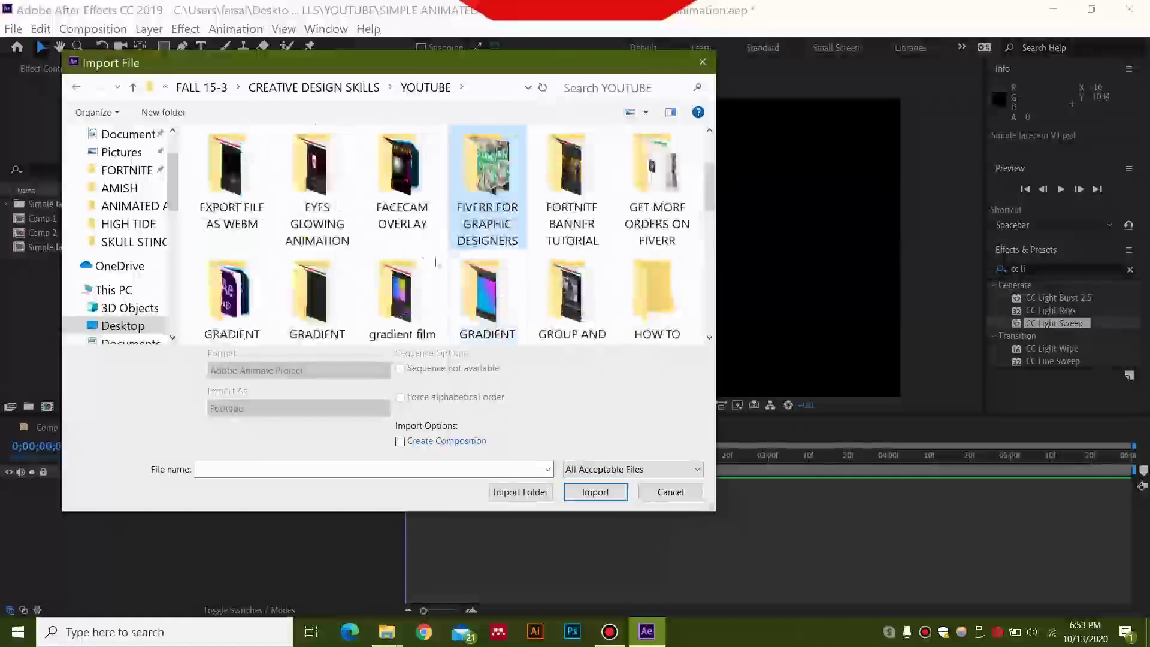
key("s")
key("Return")
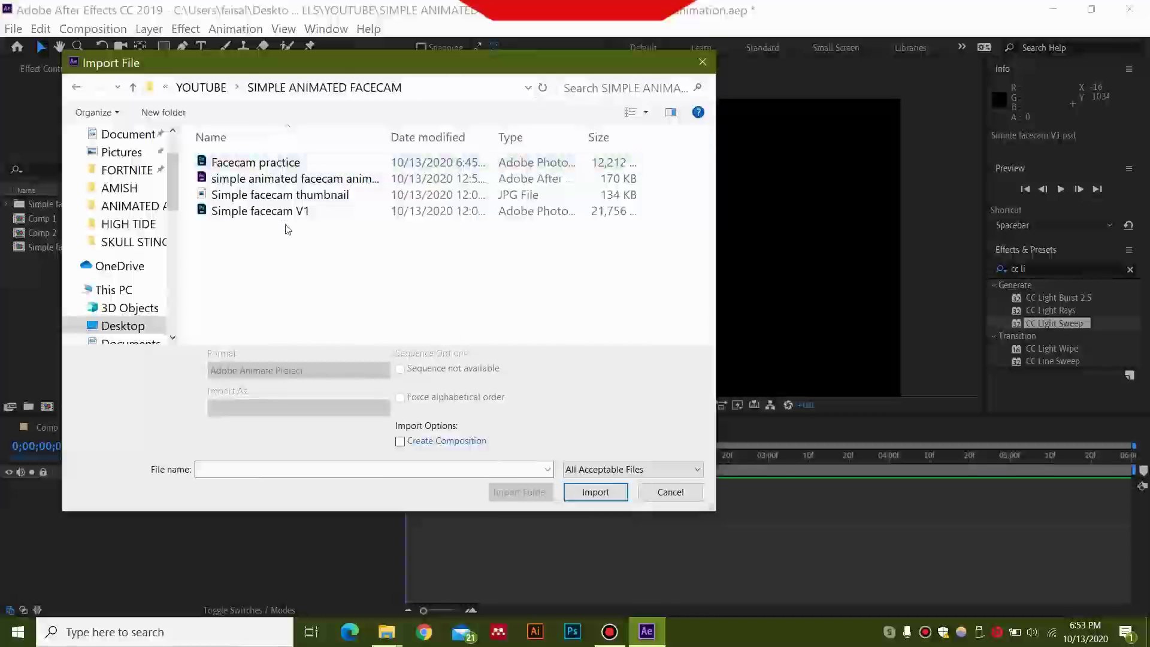
Step: Import Facecam practice as Composition - Retain Layer Sizes with editable layer styles, and open the imported composition
double_click(256, 163)
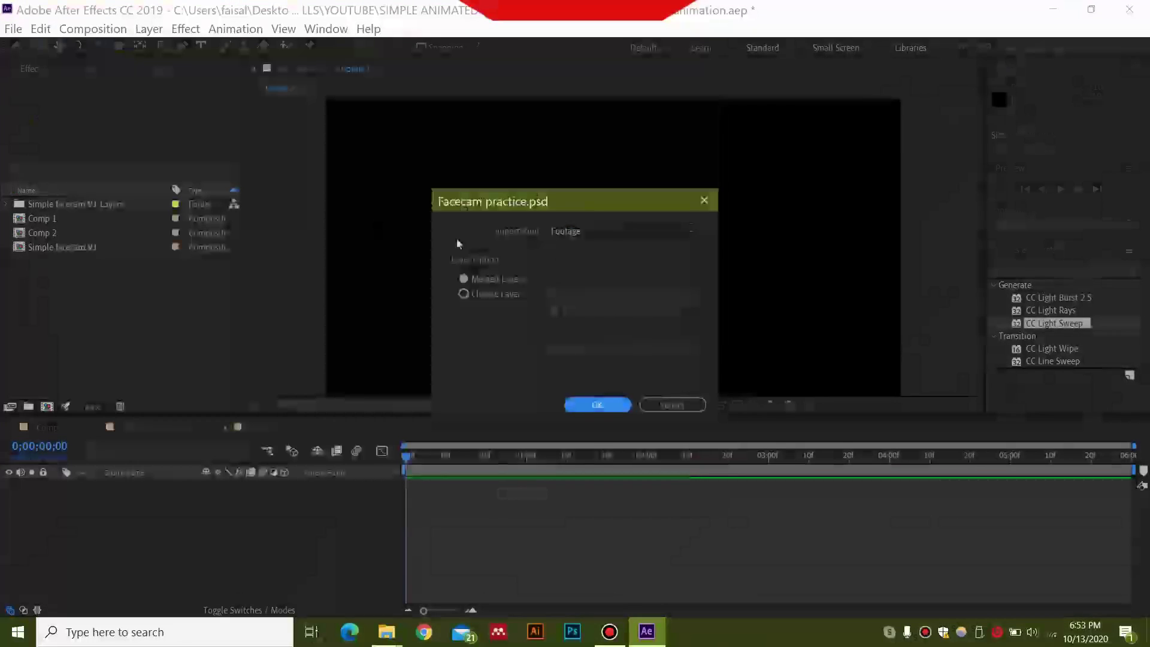
left_click(620, 231)
left_click(638, 281)
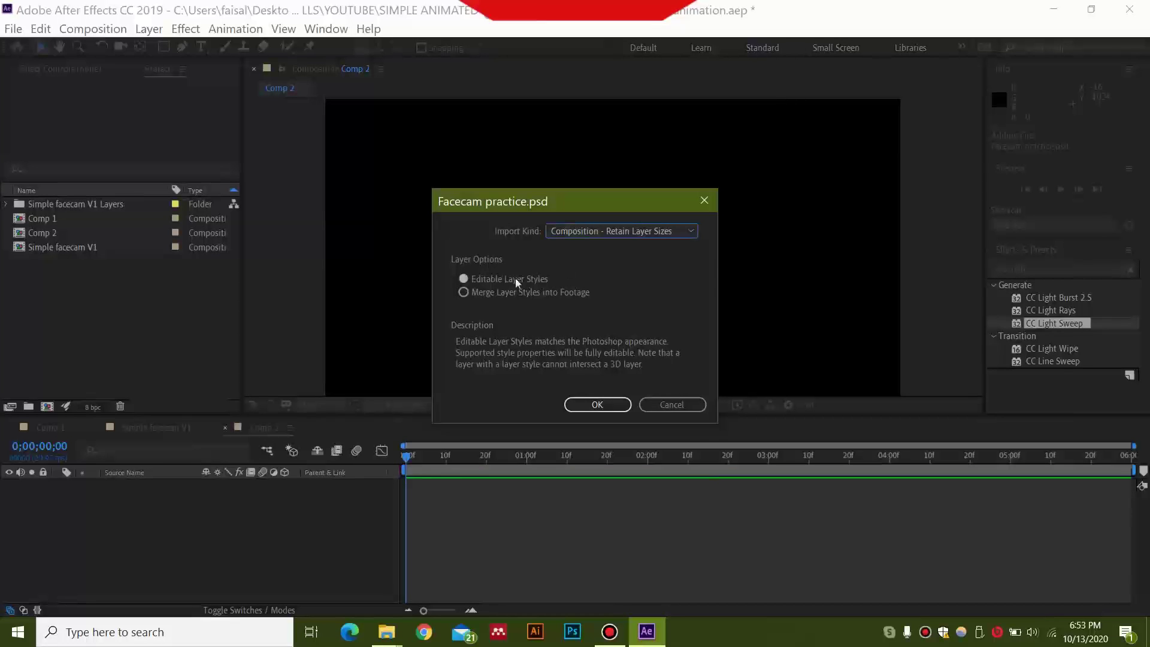
left_click(582, 406)
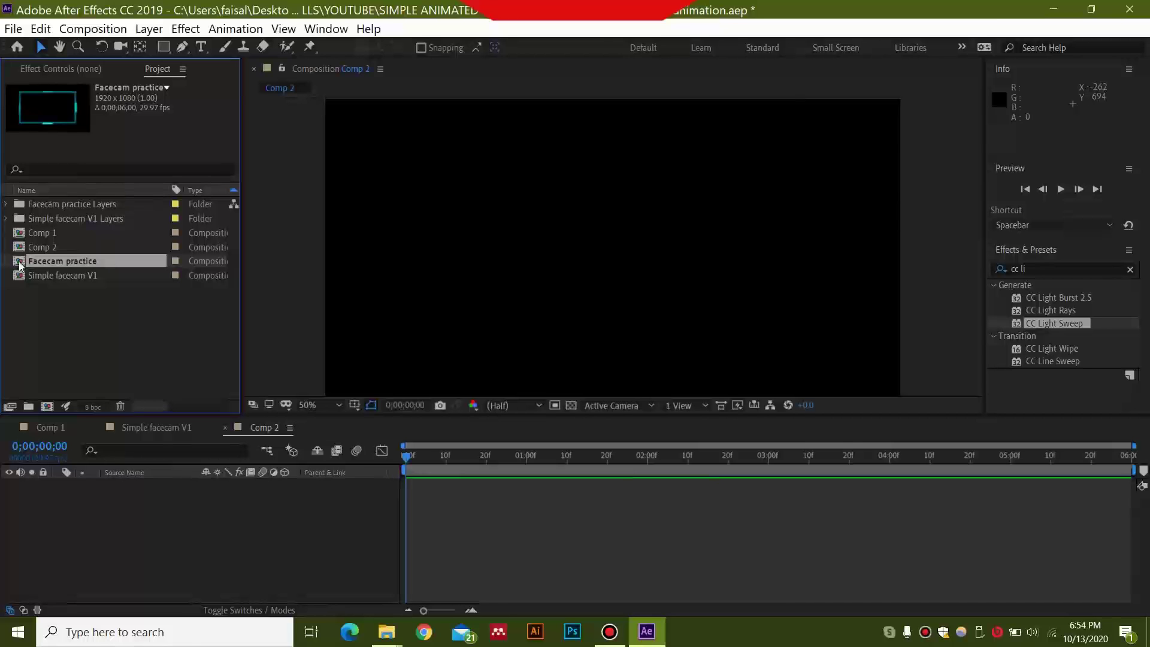
double_click(19, 265)
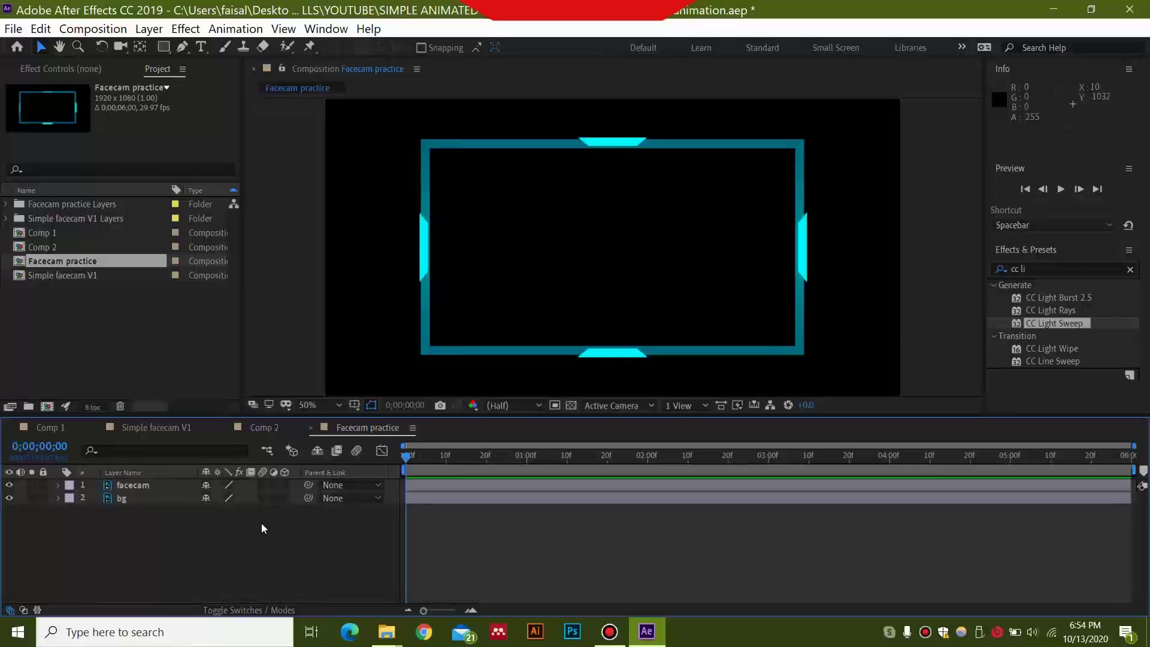
Step: Apply CC Light Sweep to the facecam layer, set its direction to 27° and move its centre near the frame's left edge
left_click(1033, 271)
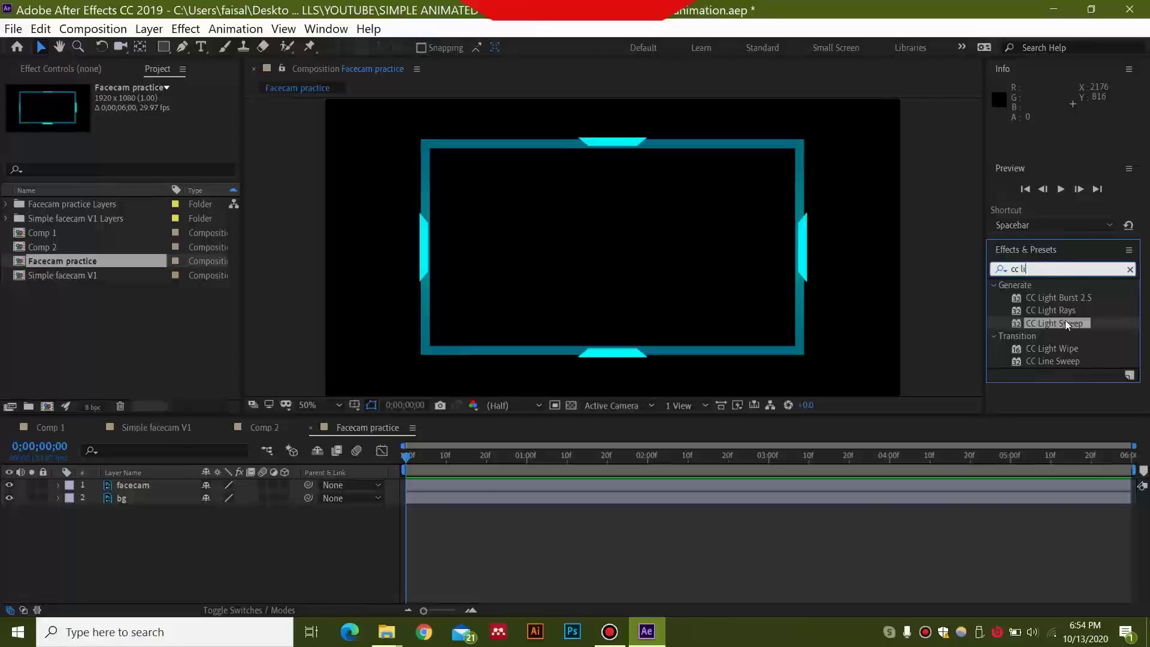
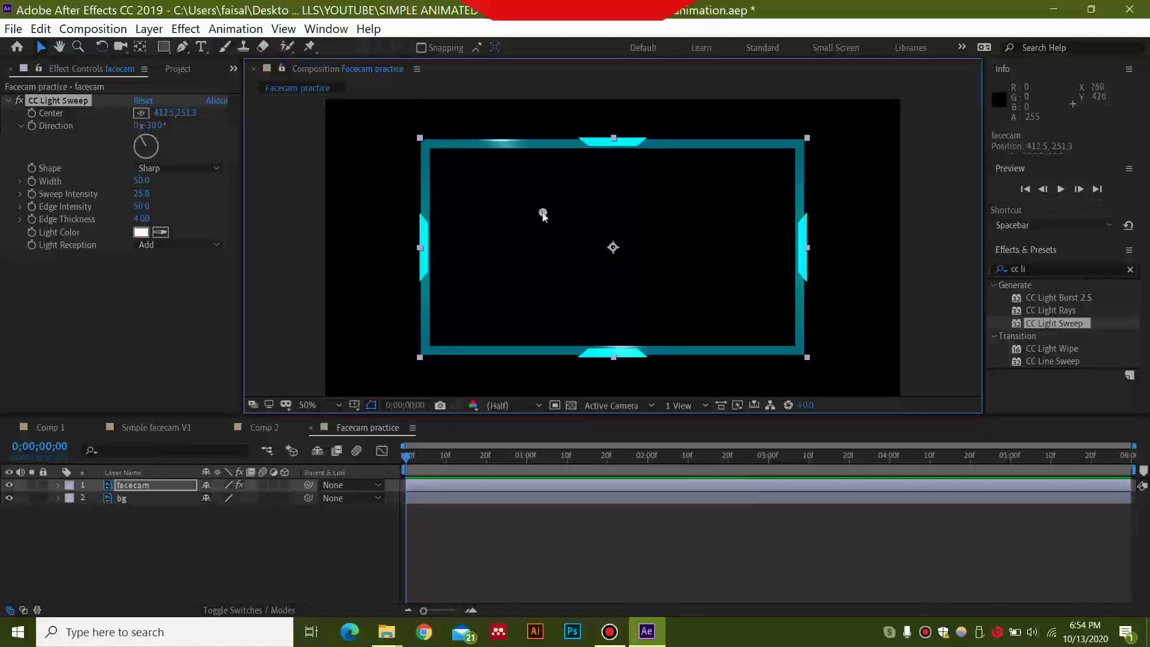
mouse_move(543, 212)
left_mouse_down()
mouse_move(520, 212)
mouse_move(536, 205)
left_mouse_up()
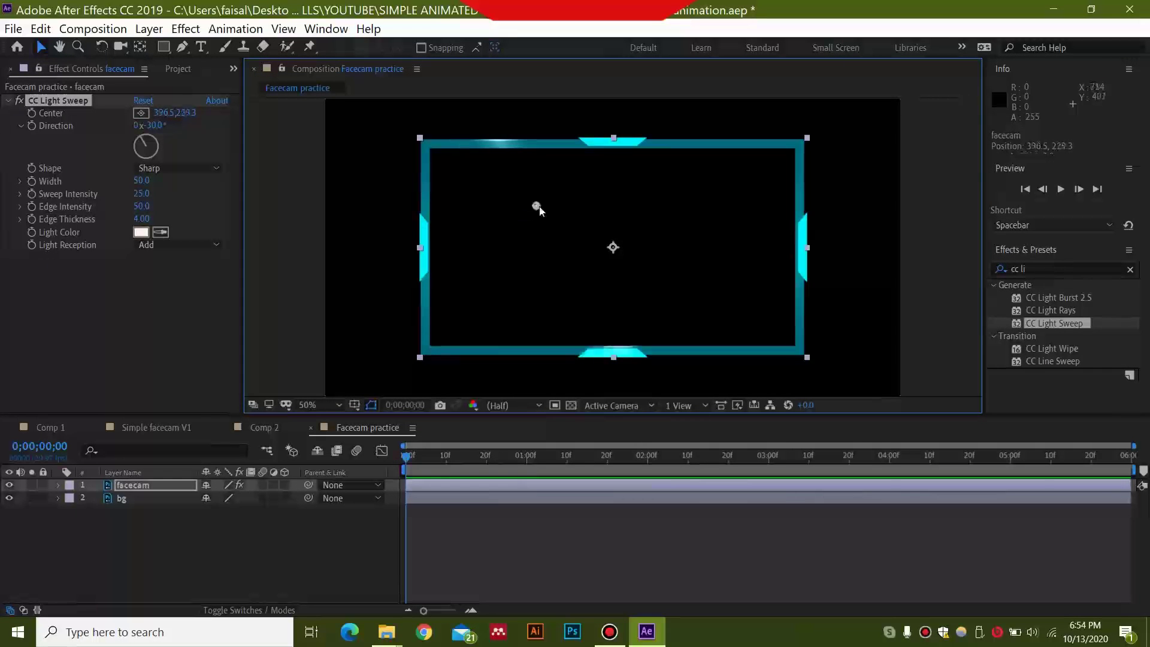
left_click_drag(153, 142, 150, 138)
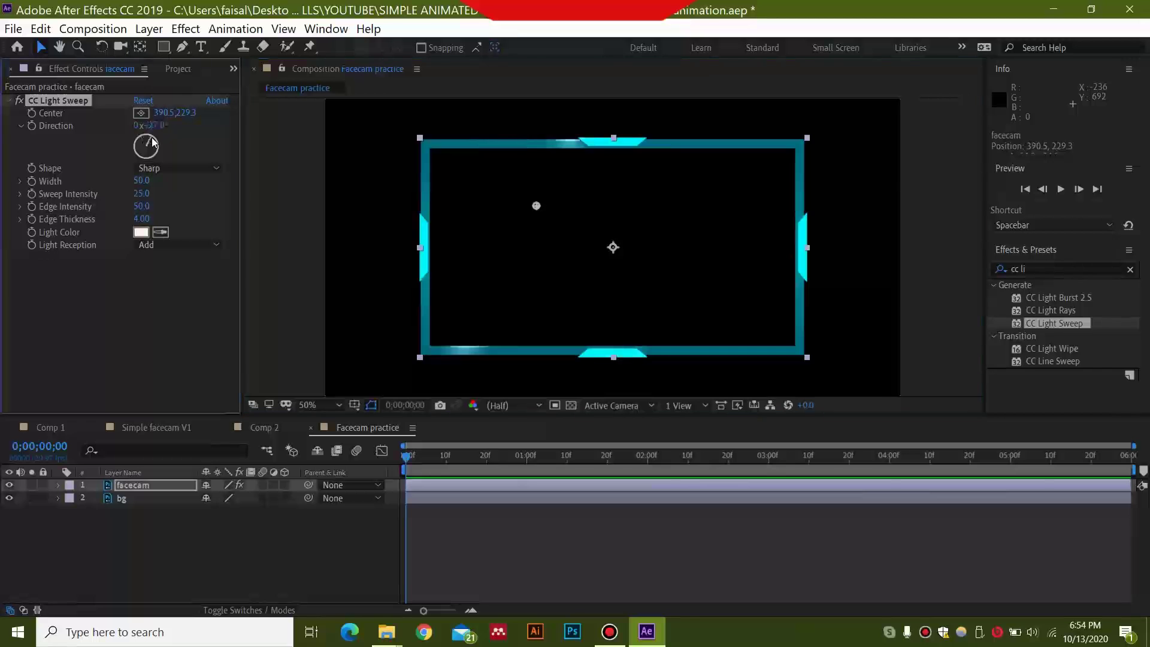
left_click_drag(536, 205, 580, 232)
left_click_drag(473, 202, 444, 201)
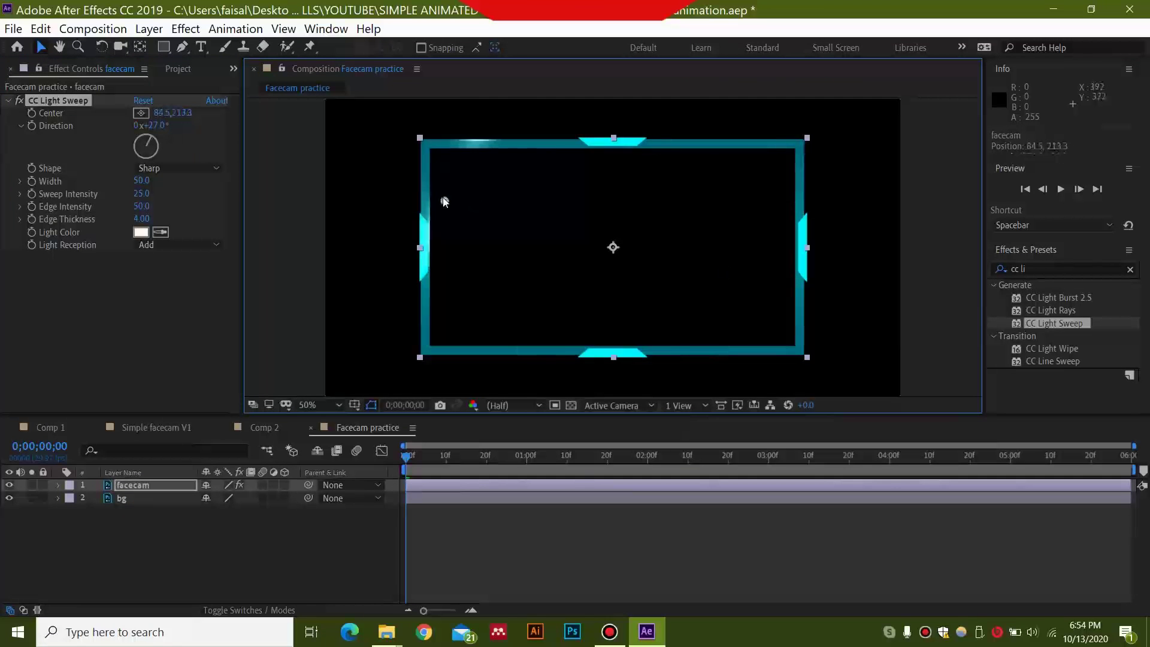
Step: Set the light sweep's shape to Smooth and move its centre to about 338.5, 339.3
left_click(180, 168)
left_click(199, 204)
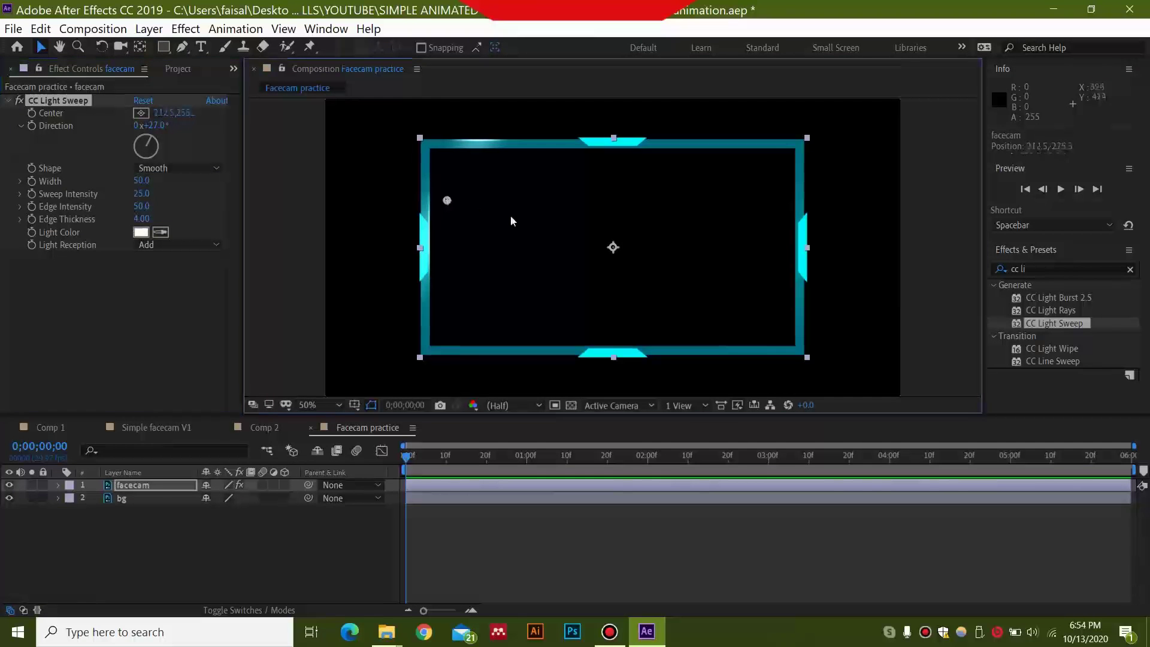
left_click_drag(445, 200, 520, 238)
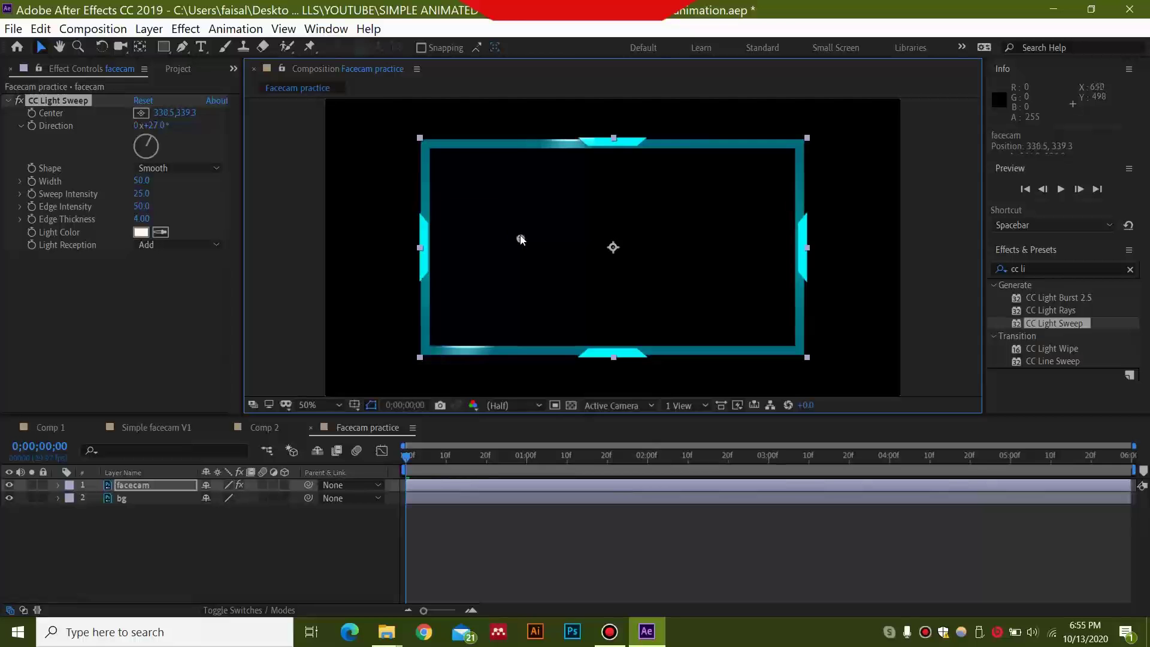
Step: Change the sweep's light colour to cyan #00F6FF, sampled from the frame's top accent
left_click(141, 232)
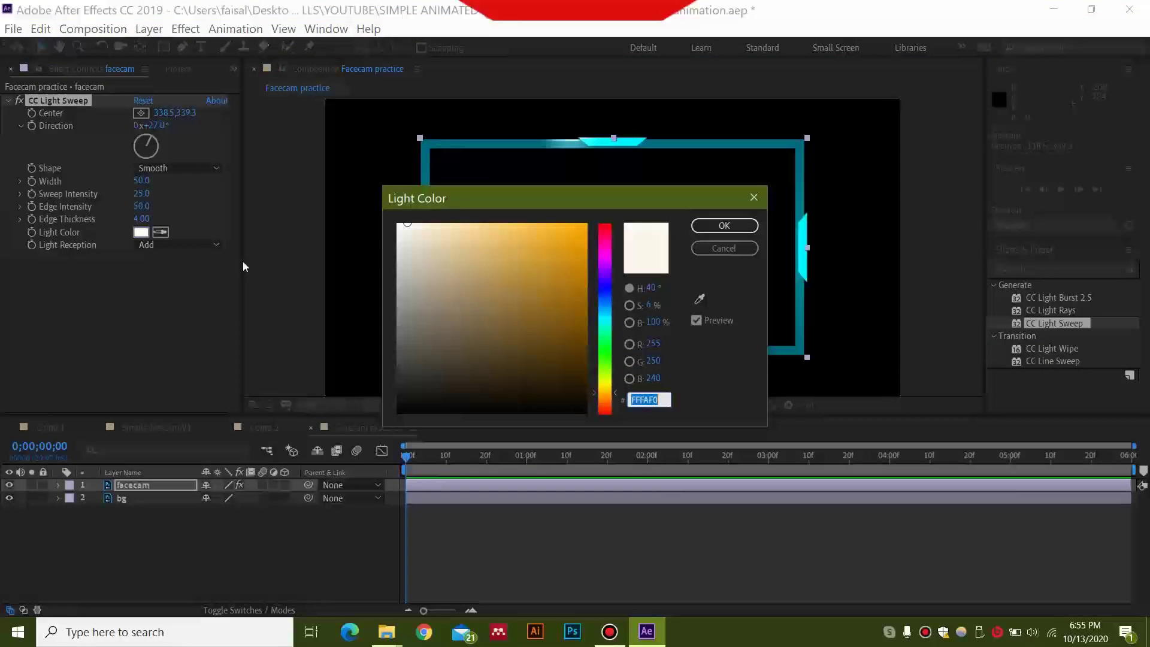
left_click(700, 299)
left_click(632, 147)
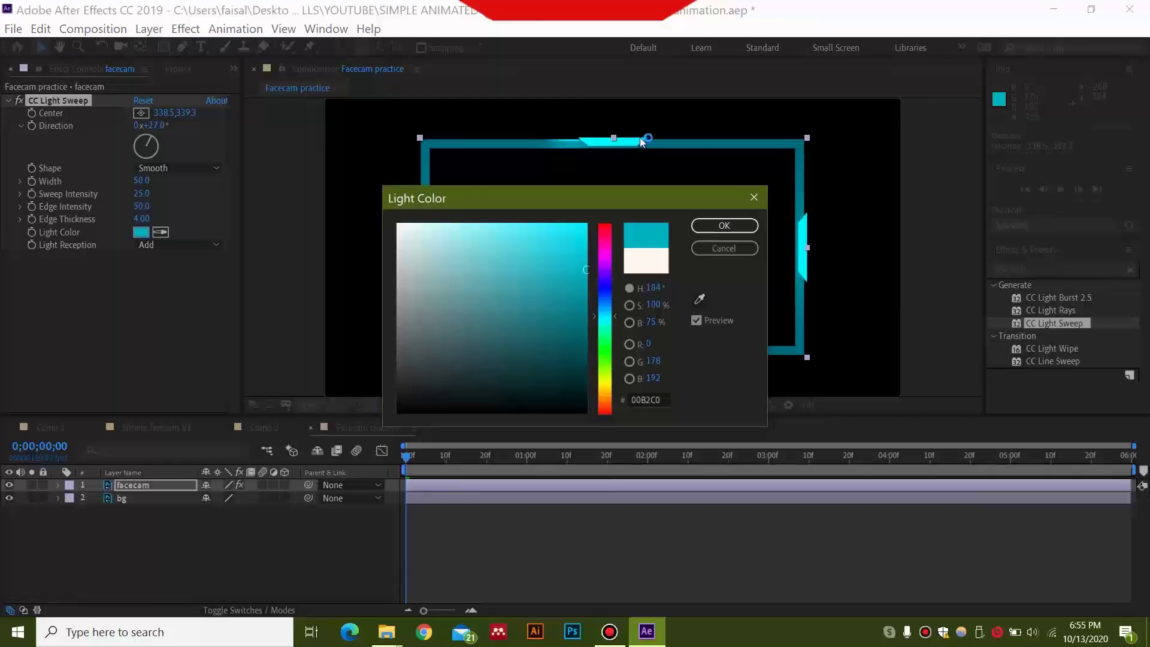
left_click(699, 301)
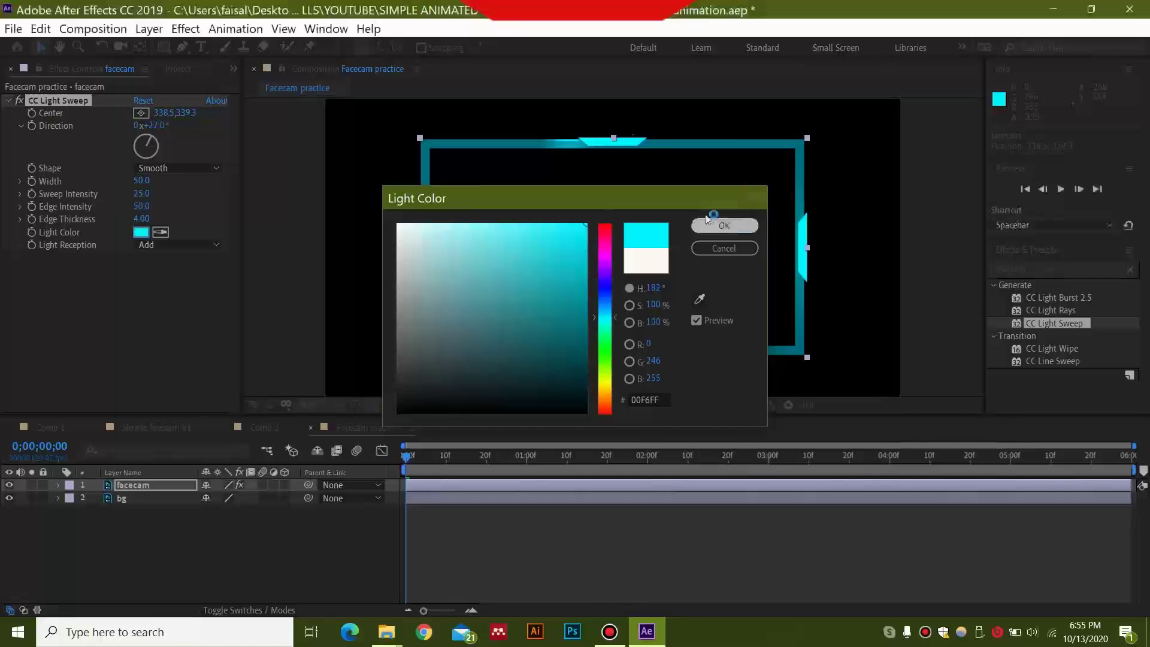
left_click(718, 226)
Step: Keyframe the sweep's centre from about -113.5, -52.8 at 0 seconds to about 1520.5, 791.3 at 2 seconds
left_click_drag(494, 220, 390, 124)
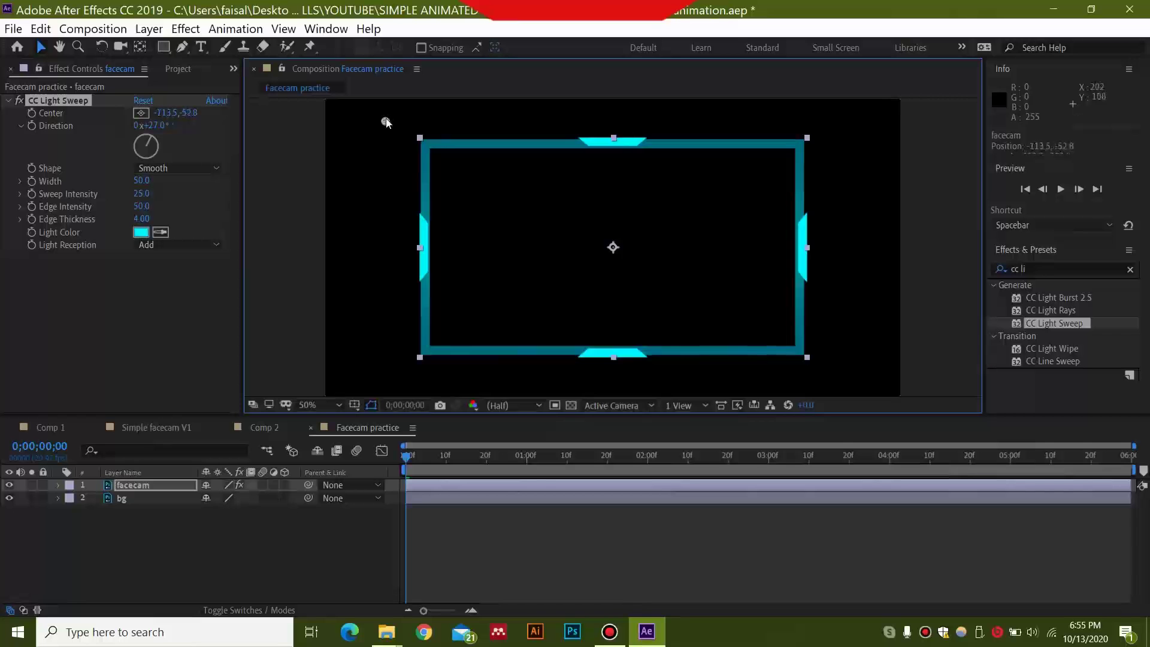
left_click(401, 461)
left_click(31, 112)
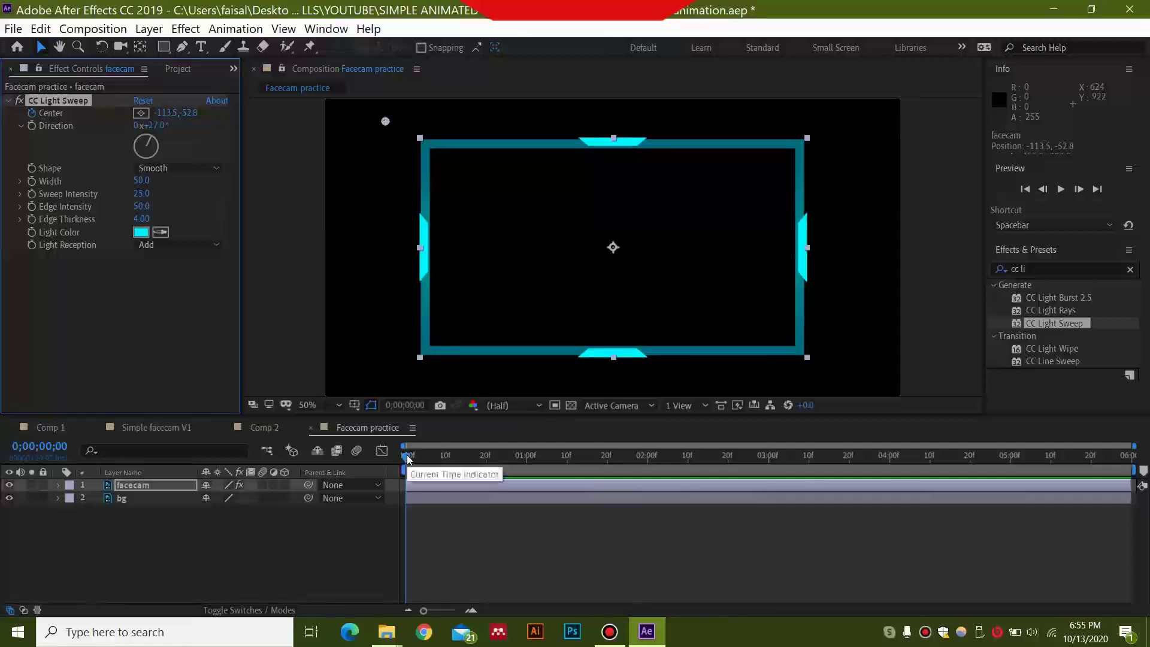
left_click_drag(407, 458, 648, 476)
left_click_drag(385, 121, 854, 332)
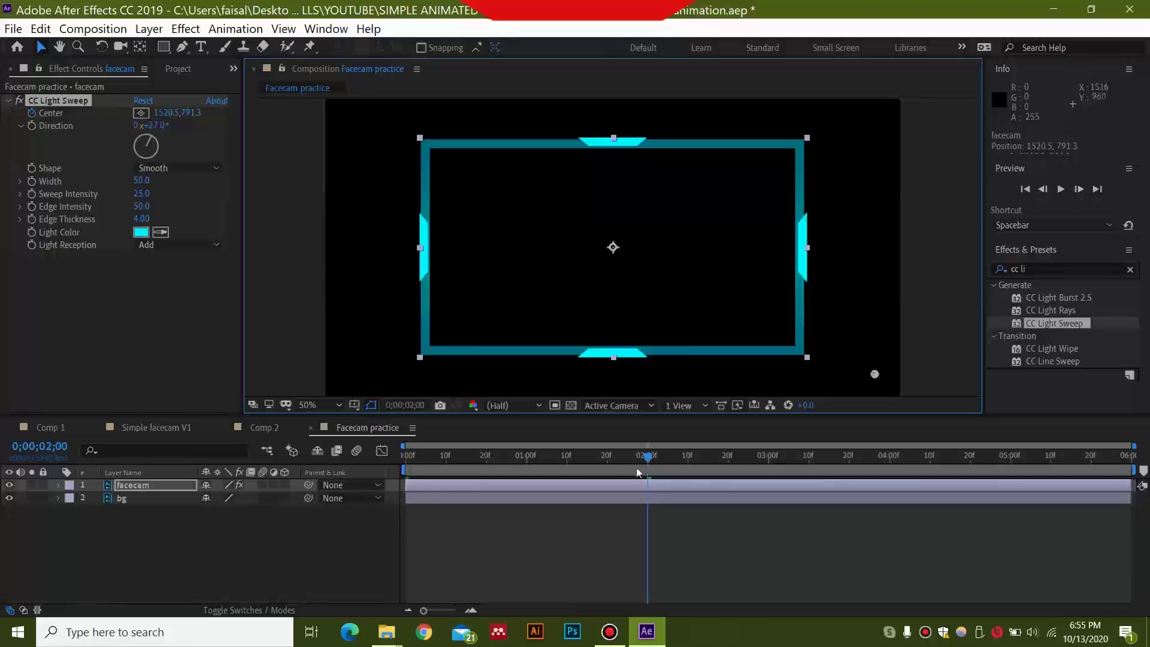
Step: Preview the light sweep animation across the frame from the start of the timeline
key("space")
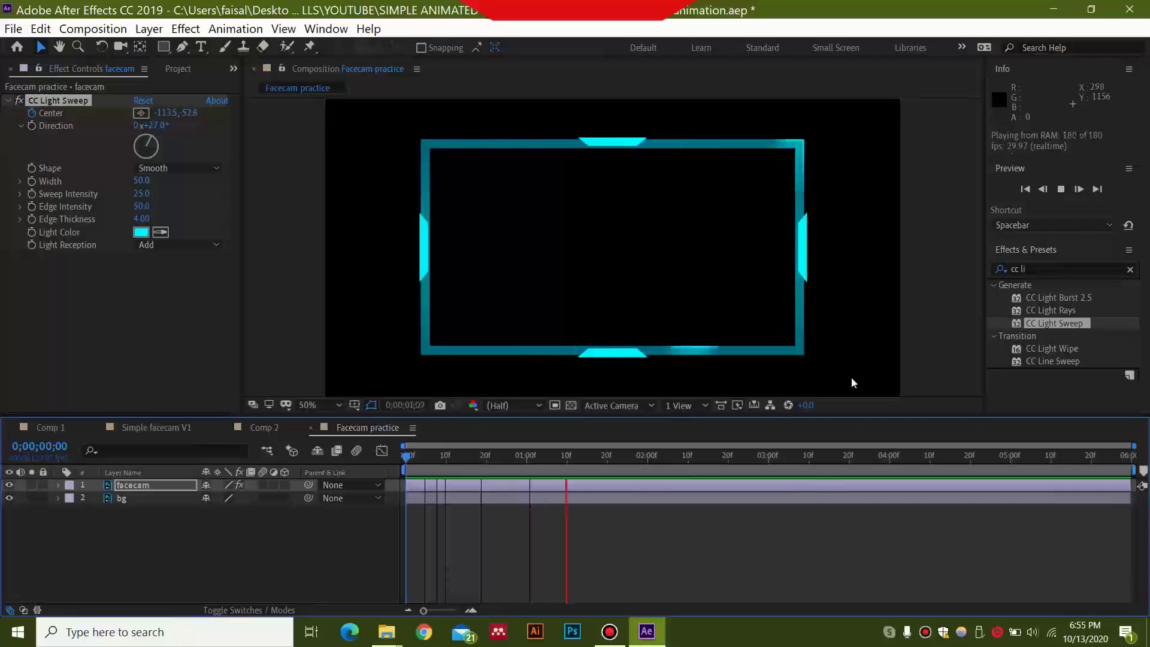
key("space")
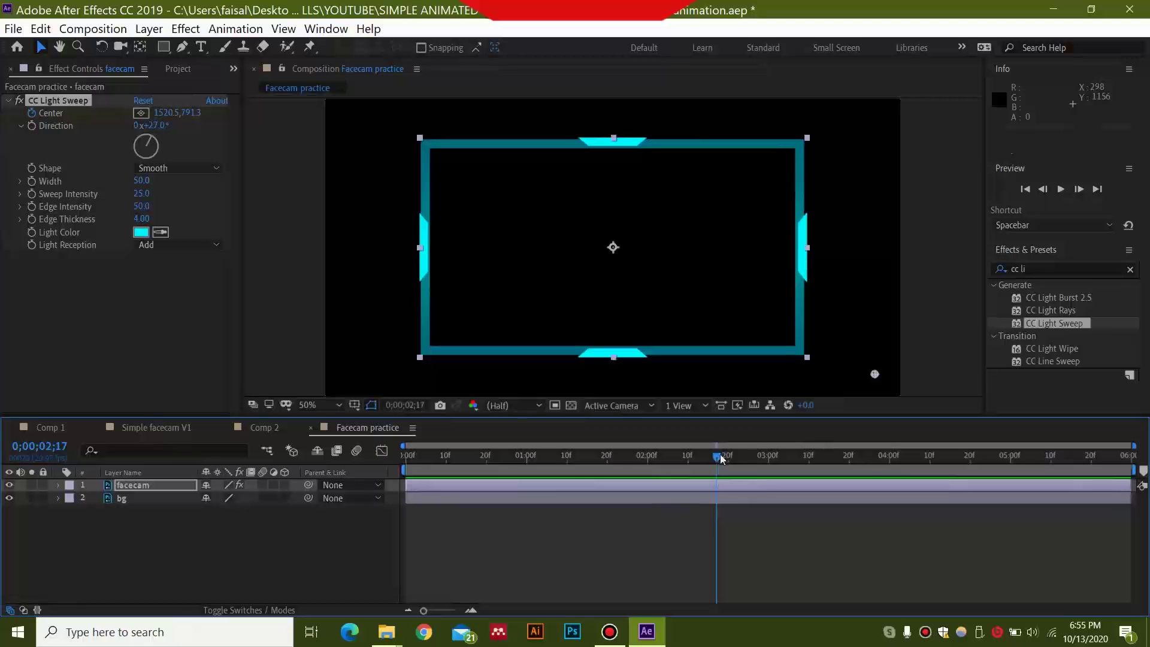
left_click_drag(716, 462, 362, 452)
key("space")
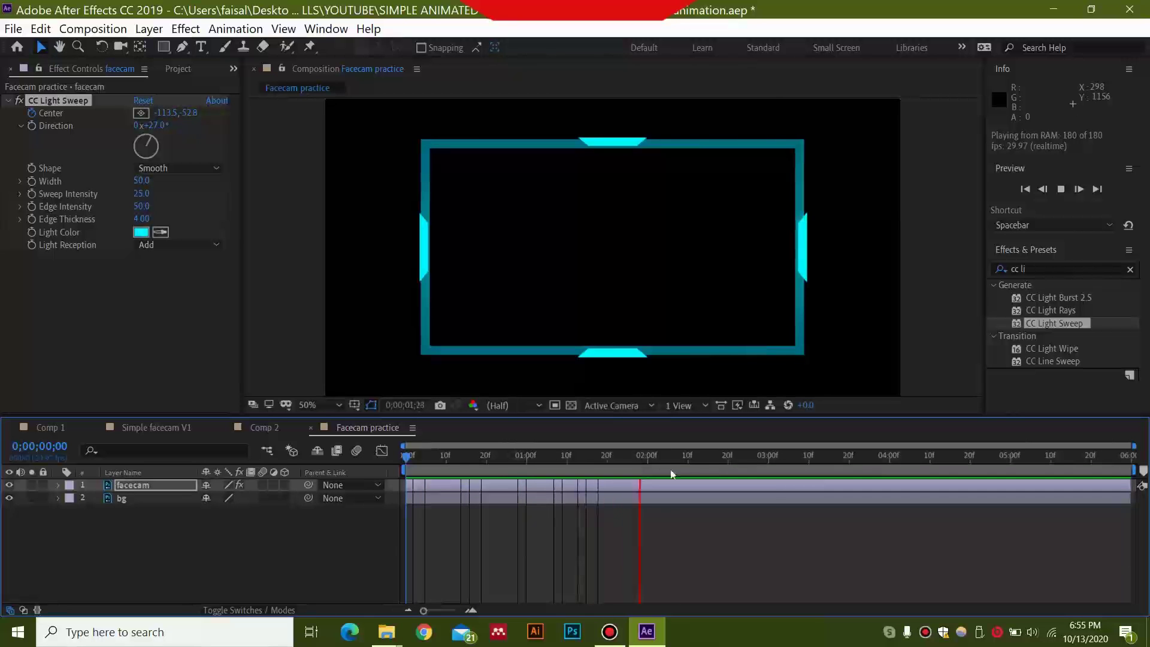
key("space")
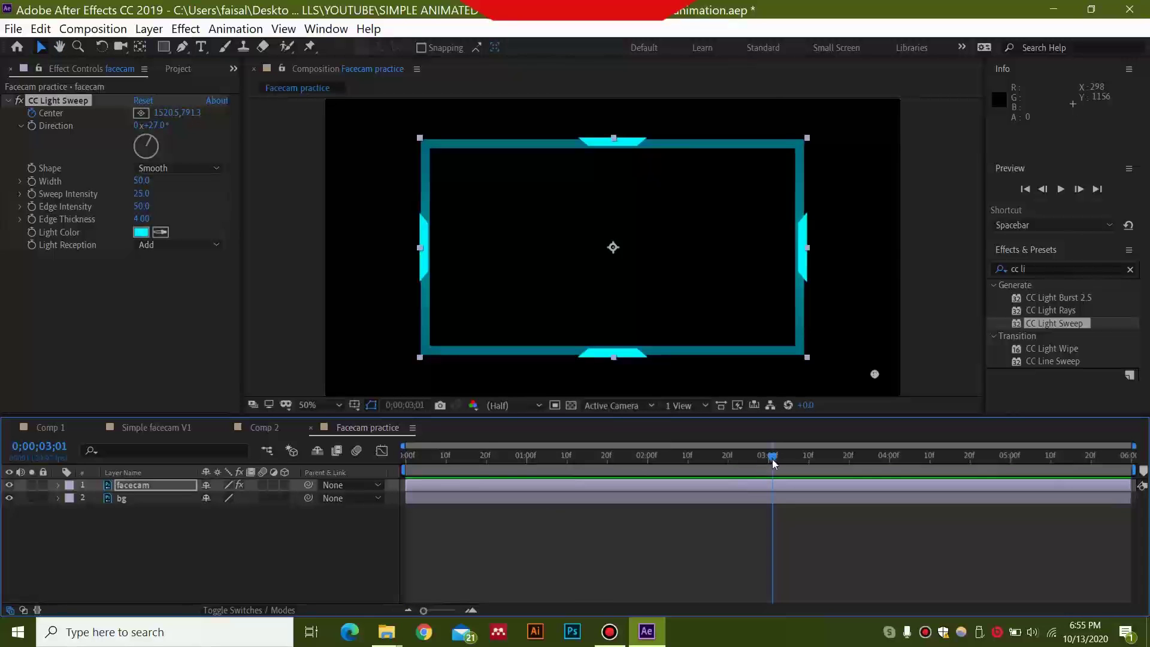
Step: End the work area at 4 seconds and preview the light sweep within it
left_click_drag(772, 459, 891, 466)
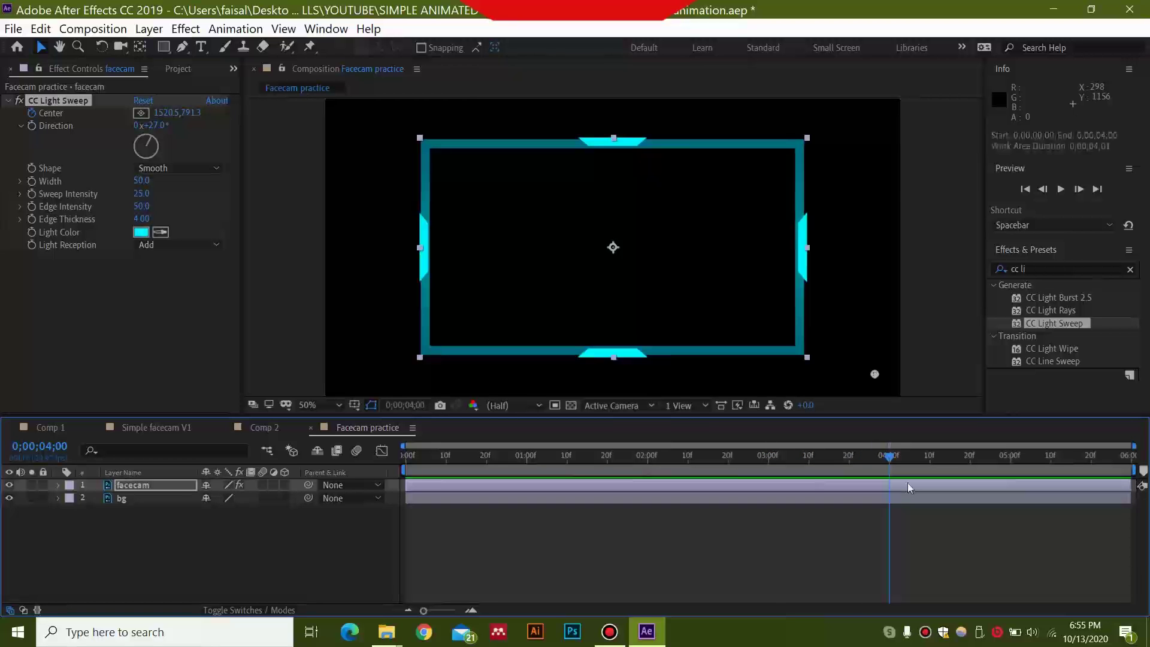
key("n")
key("space")
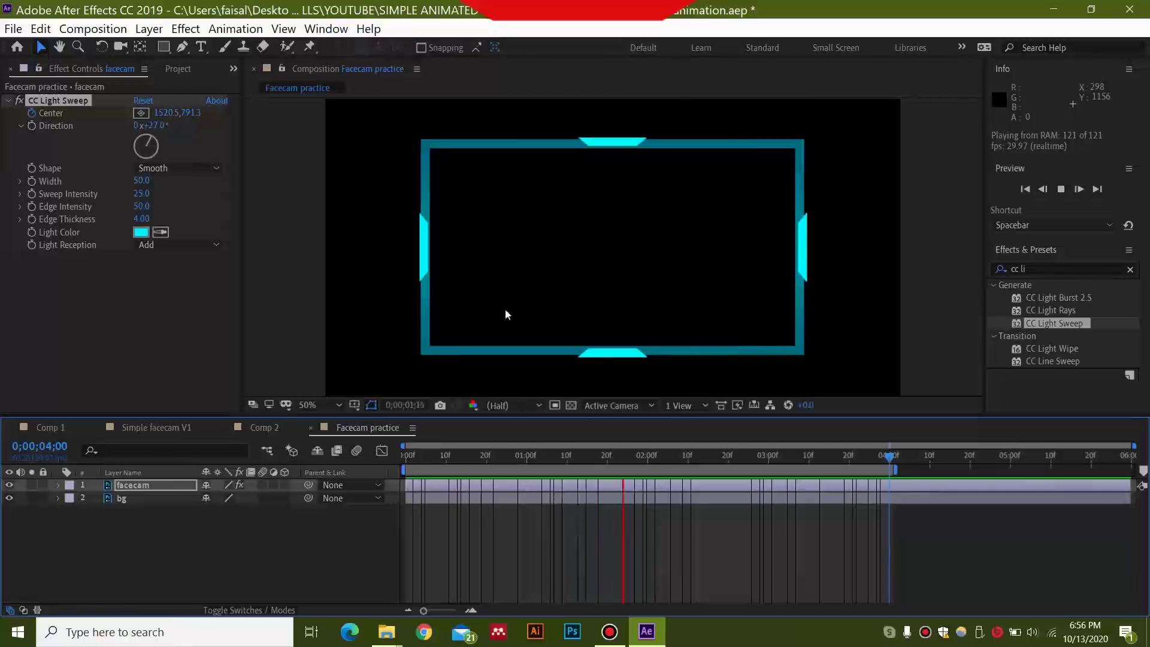
left_click(264, 485)
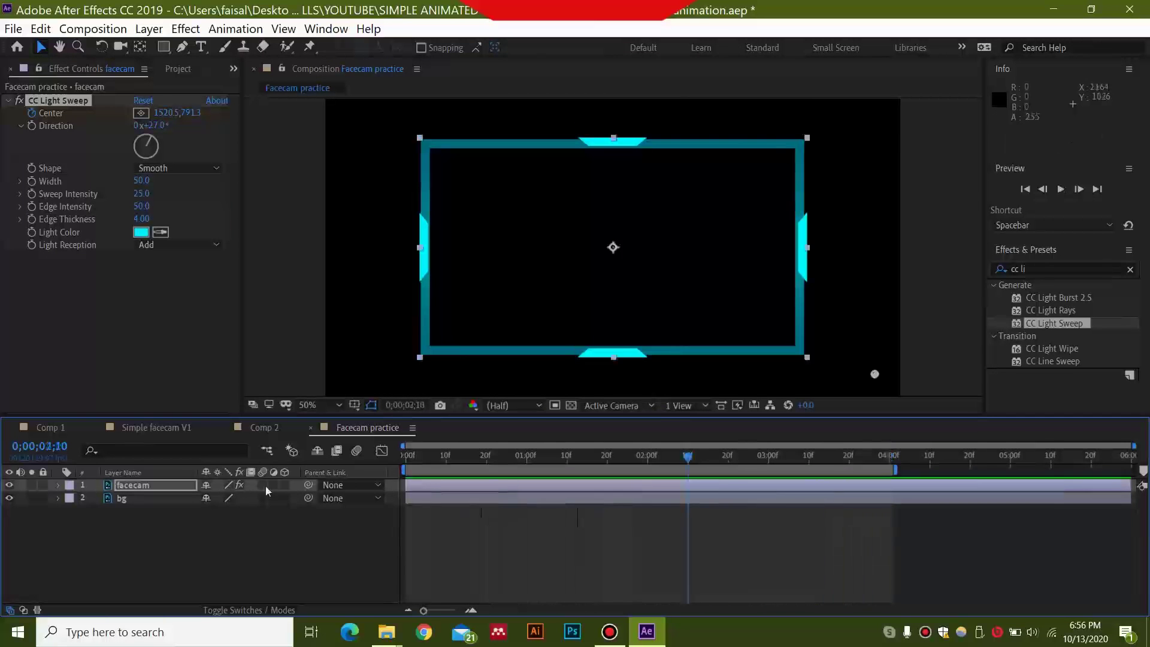
Step: Apply Easy Ease to both Center keyframes of the facecam layer's light sweep and preview the eased motion
left_click(160, 485)
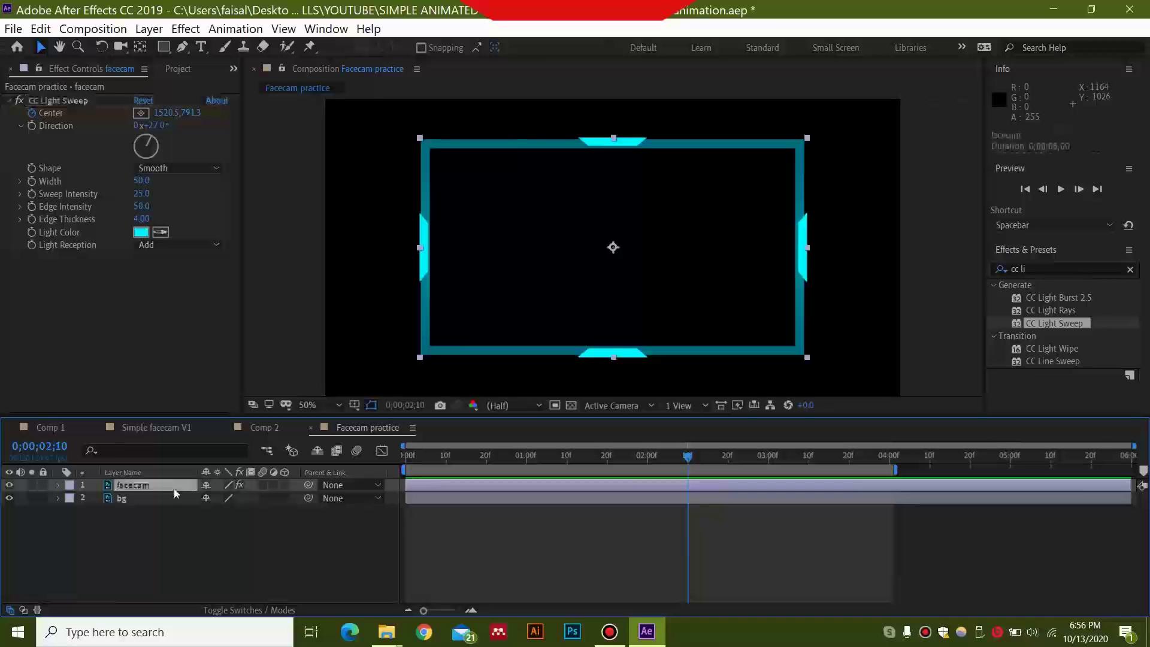
key("u")
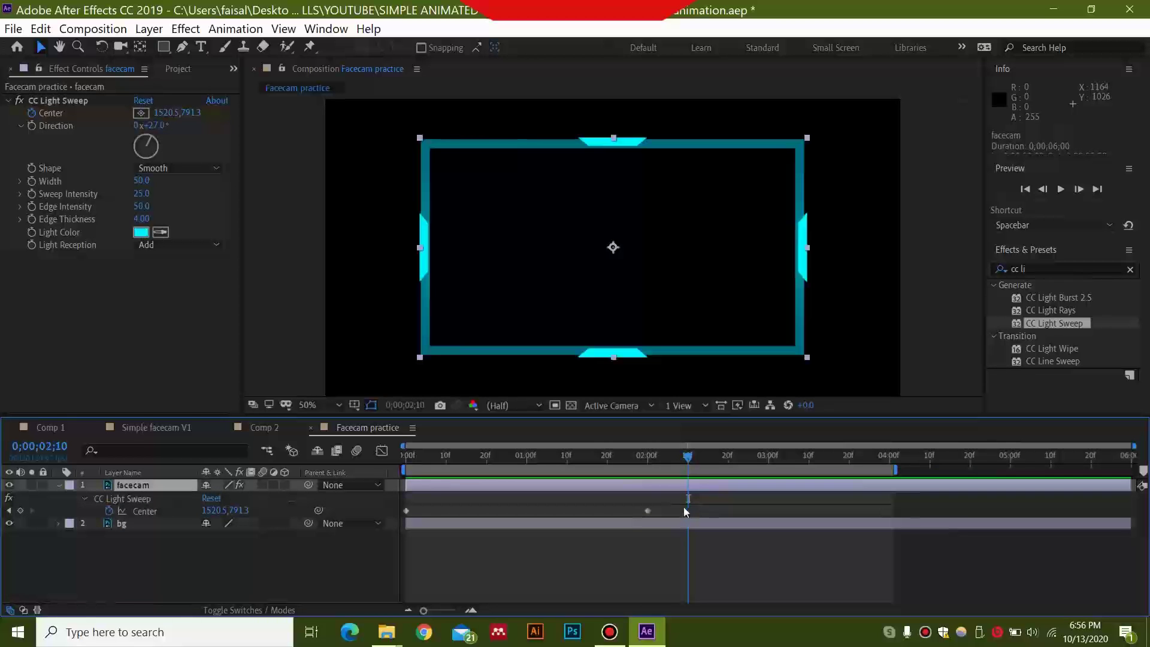
left_click_drag(670, 504, 397, 515)
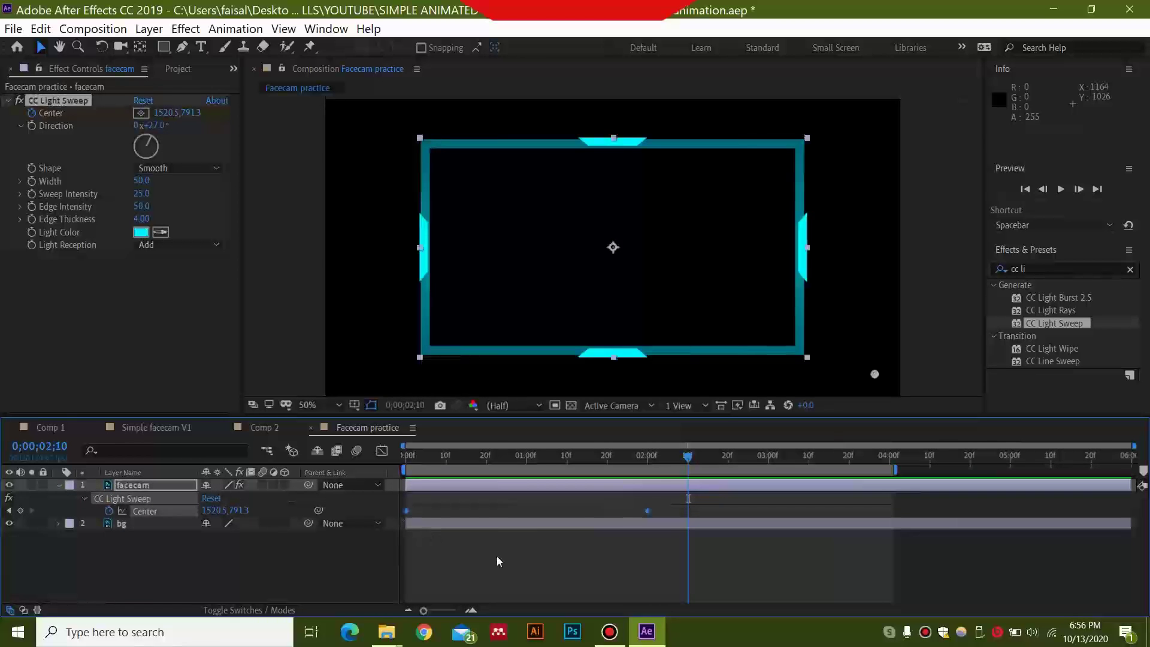
mouse_move(407, 515)
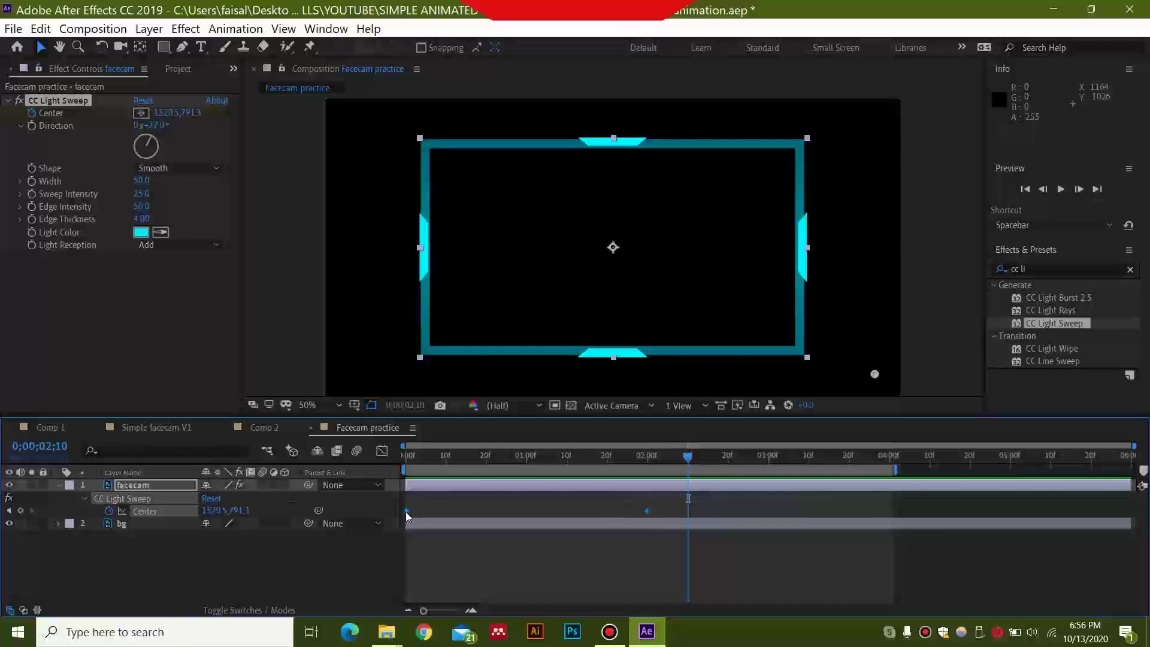
right_click(407, 513)
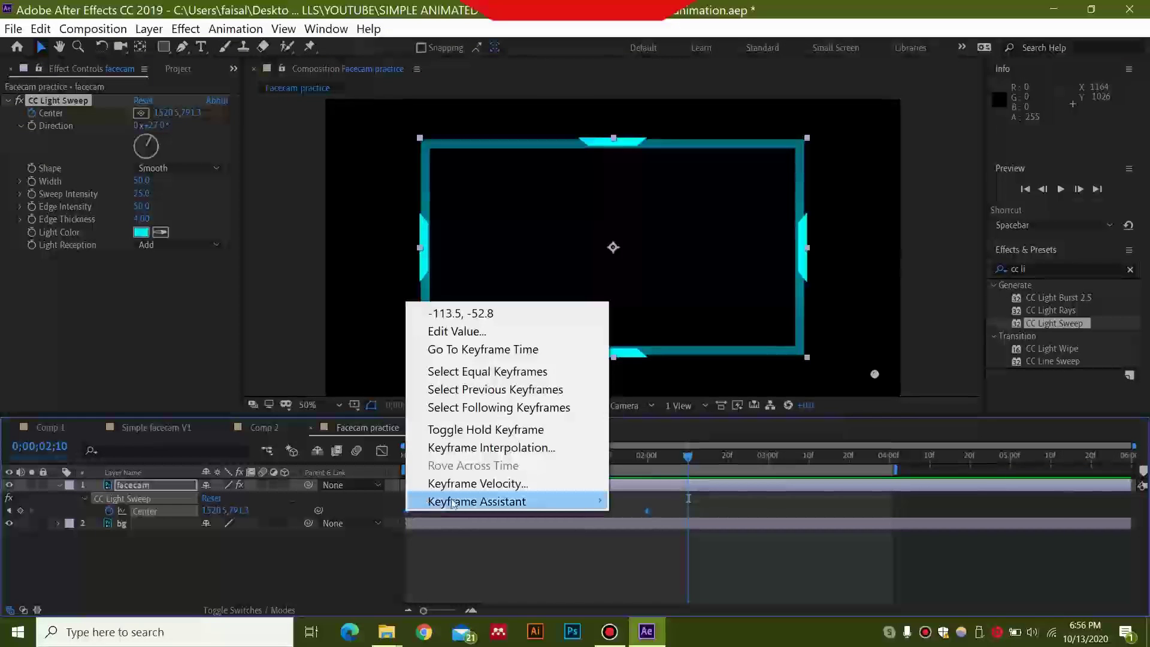
mouse_move(455, 502)
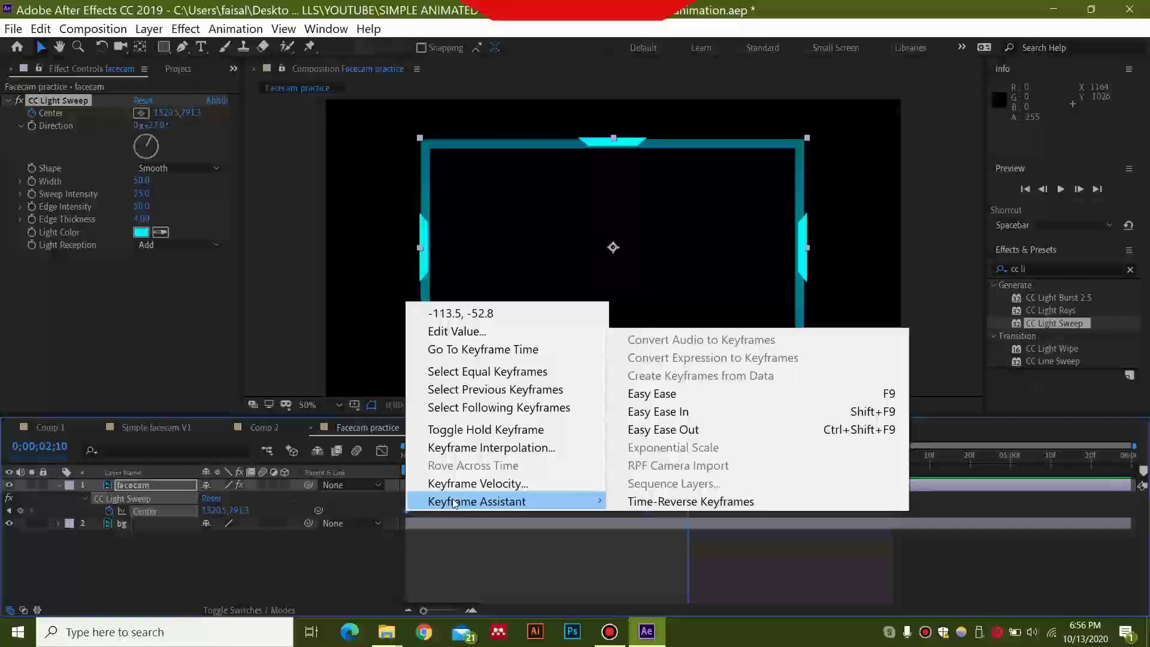
left_click(677, 394)
key("space")
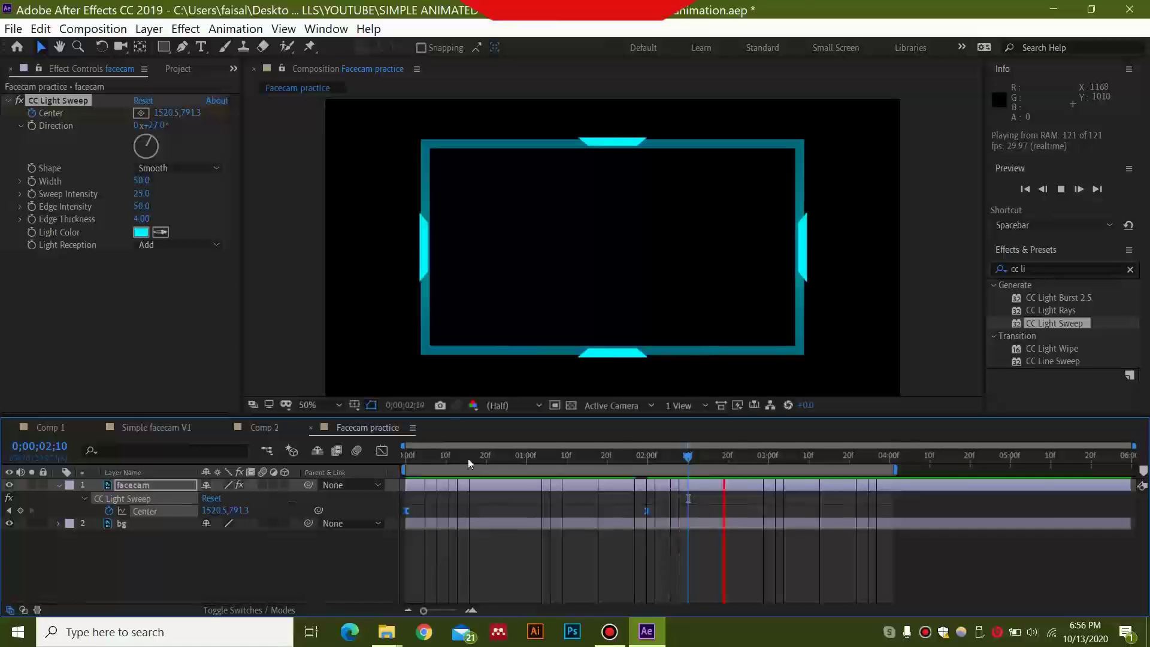
key("space")
Step: Show the transparency grid in the composition view and hide the bg layer
left_click(572, 405)
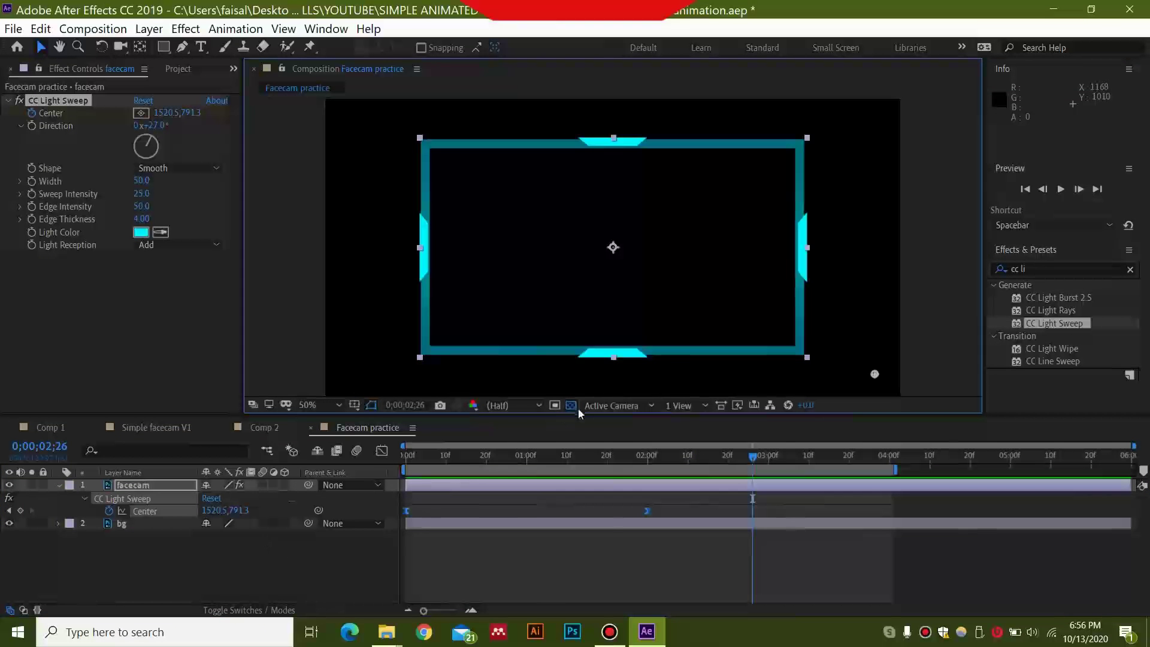
left_click(9, 523)
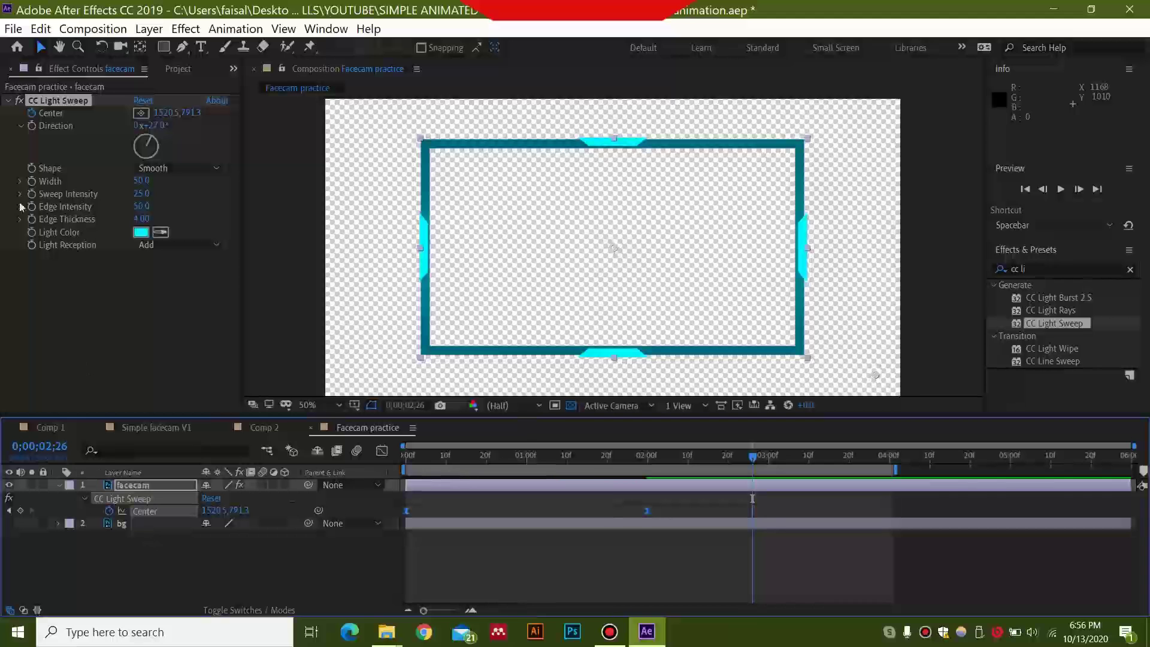
Step: Add the Facecam practice composition to the render queue
left_click(9, 30)
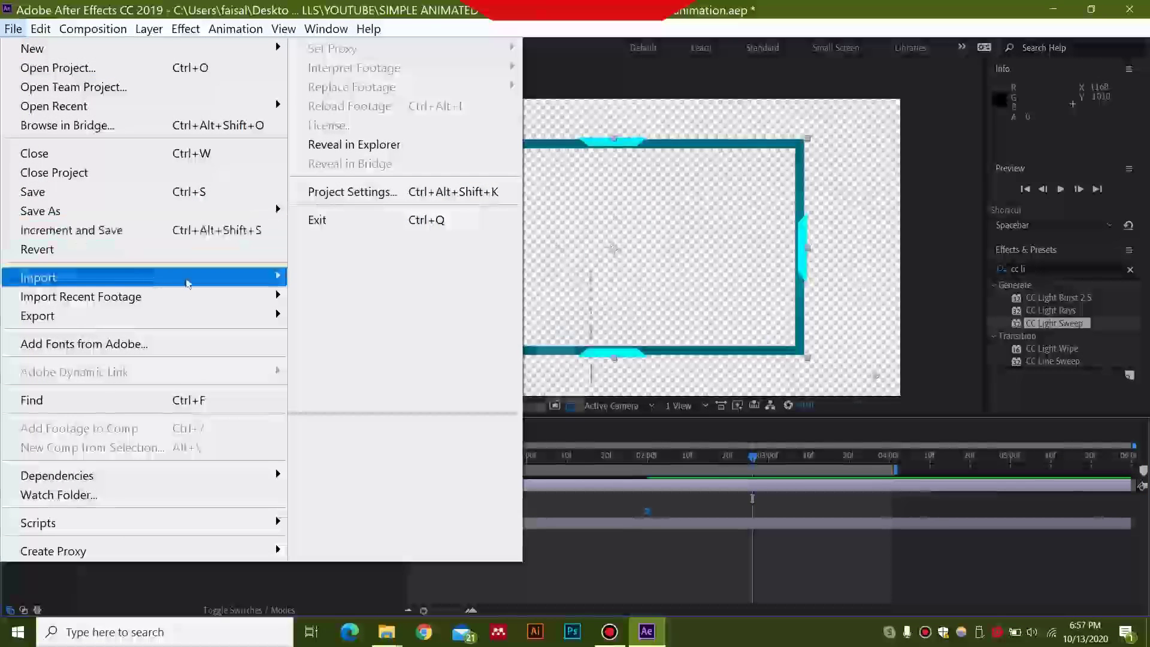
mouse_move(281, 315)
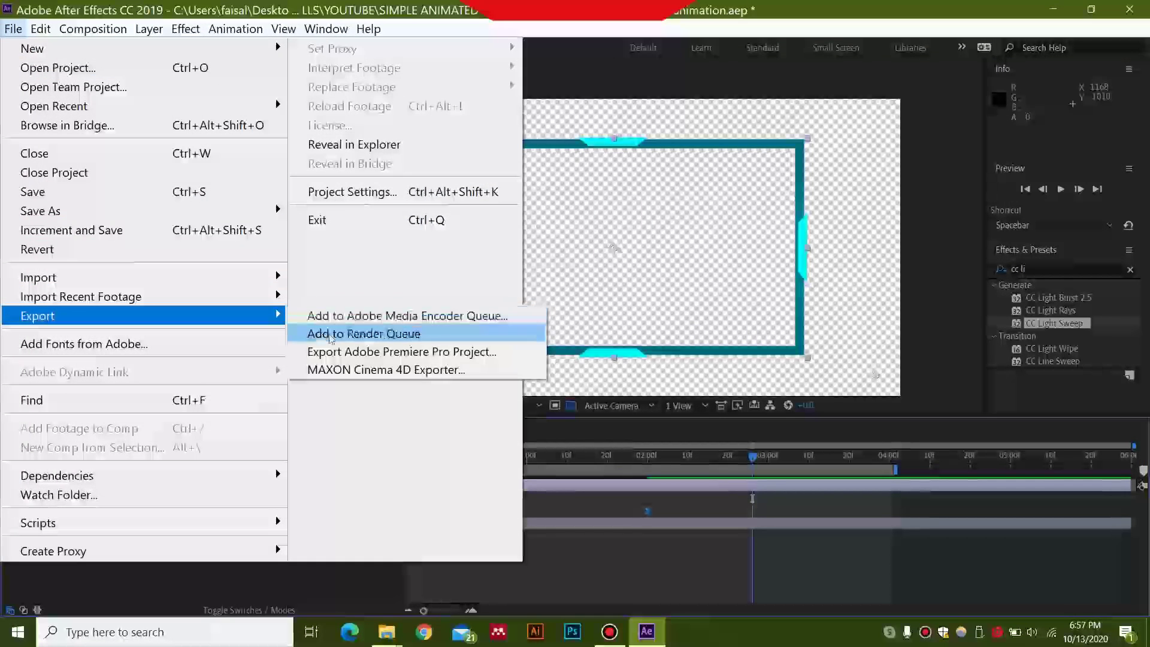
left_click(335, 333)
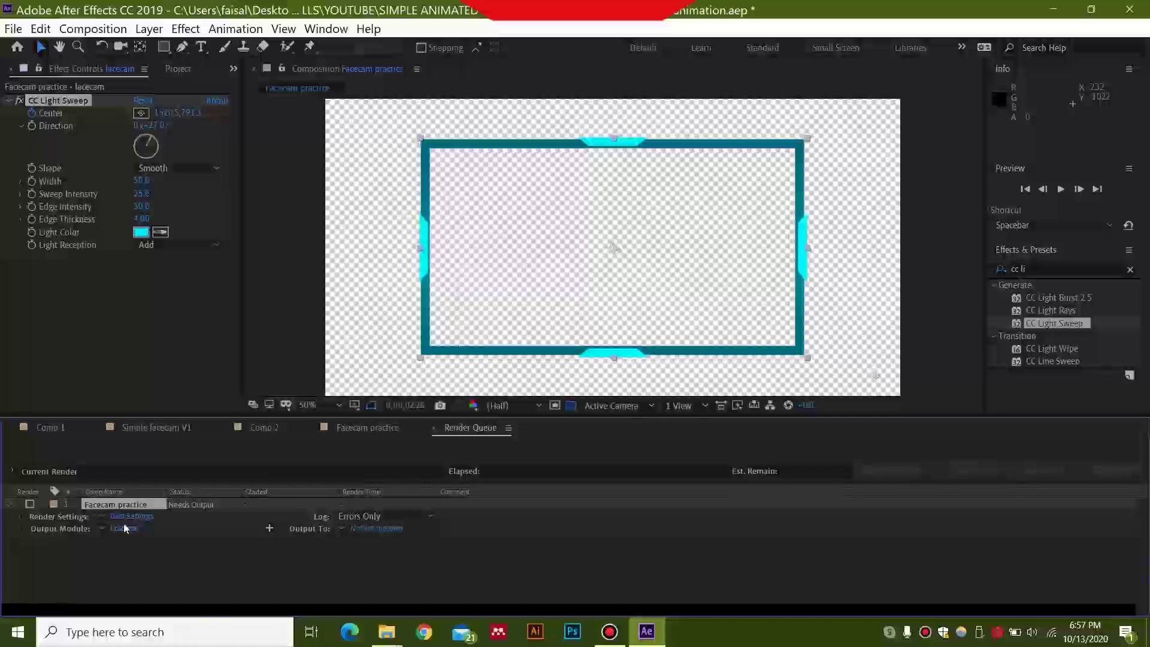
Step: Set the render's output module to QuickTime format with RGB + Alpha channels
left_click(124, 528)
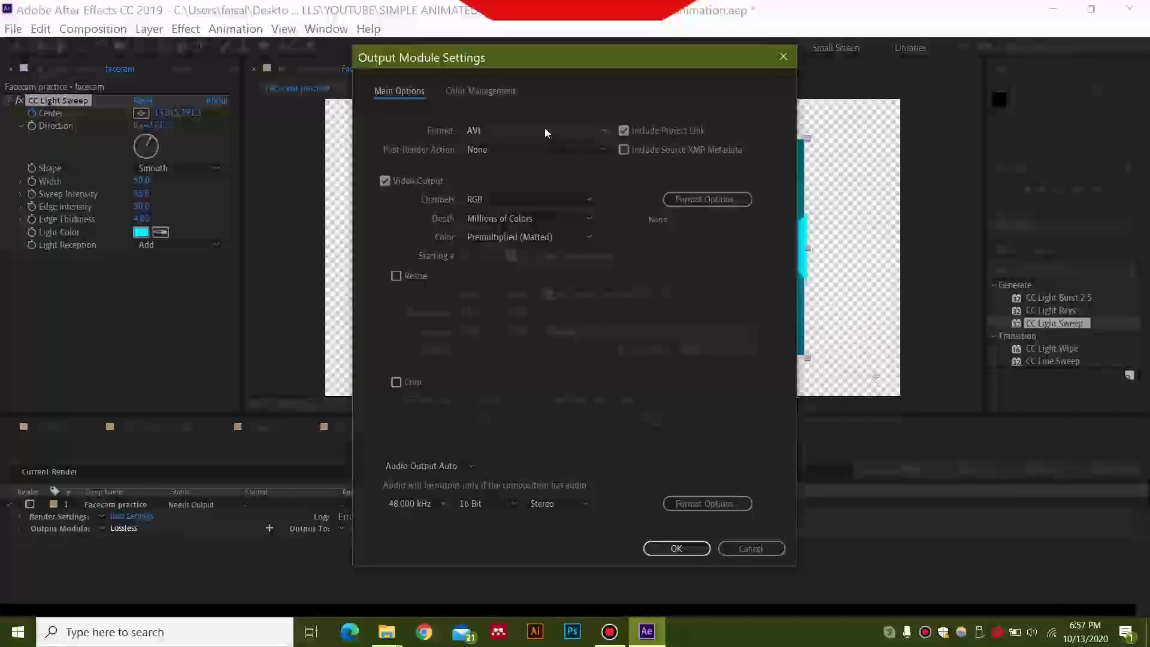
left_click(545, 128)
left_click(572, 294)
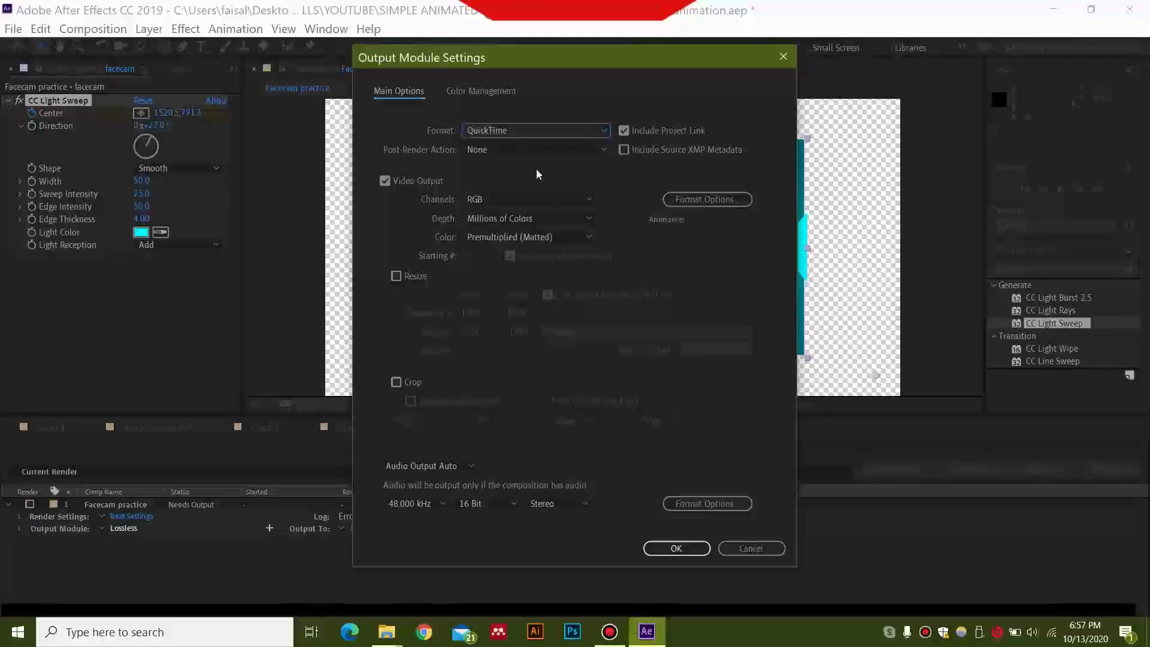
left_click(573, 200)
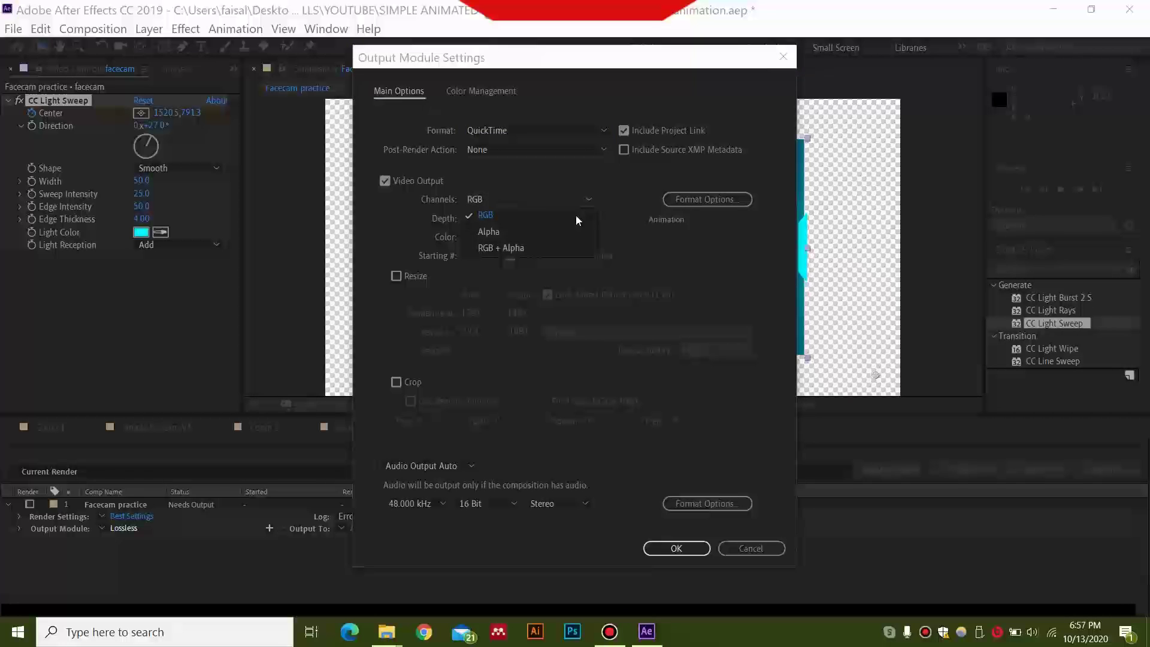
left_click(567, 246)
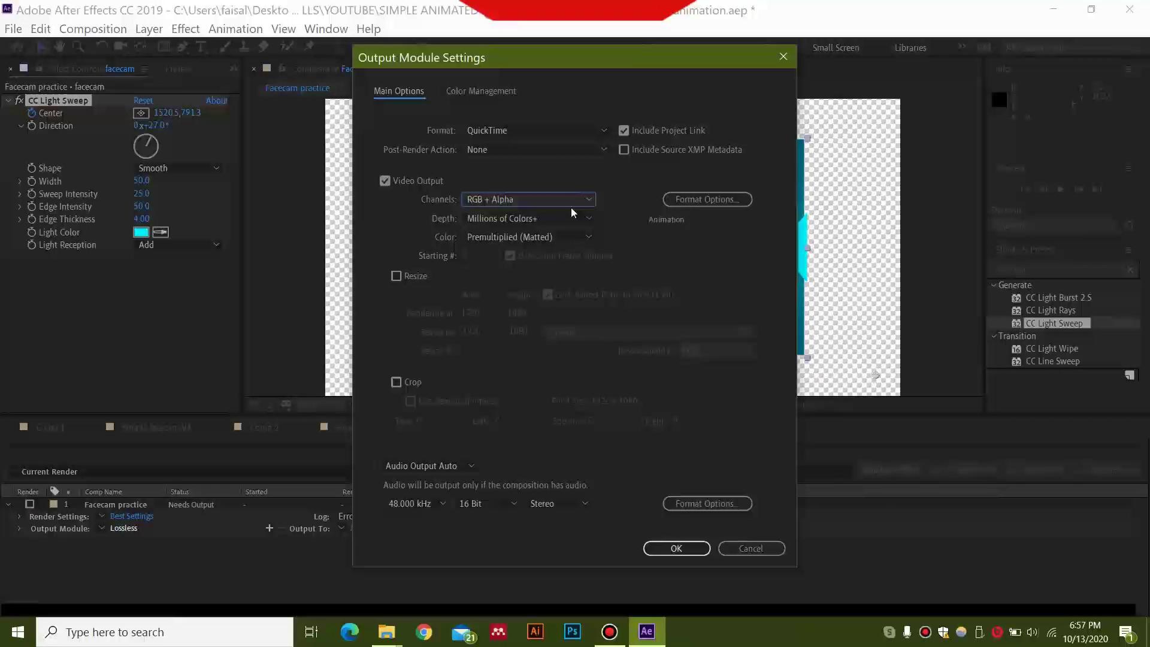
left_click(666, 548)
Step: Set the output movie to save as the QuickTime file Facecam practice in the SIMPLE ANIMATED FACECAM folder
left_click(376, 528)
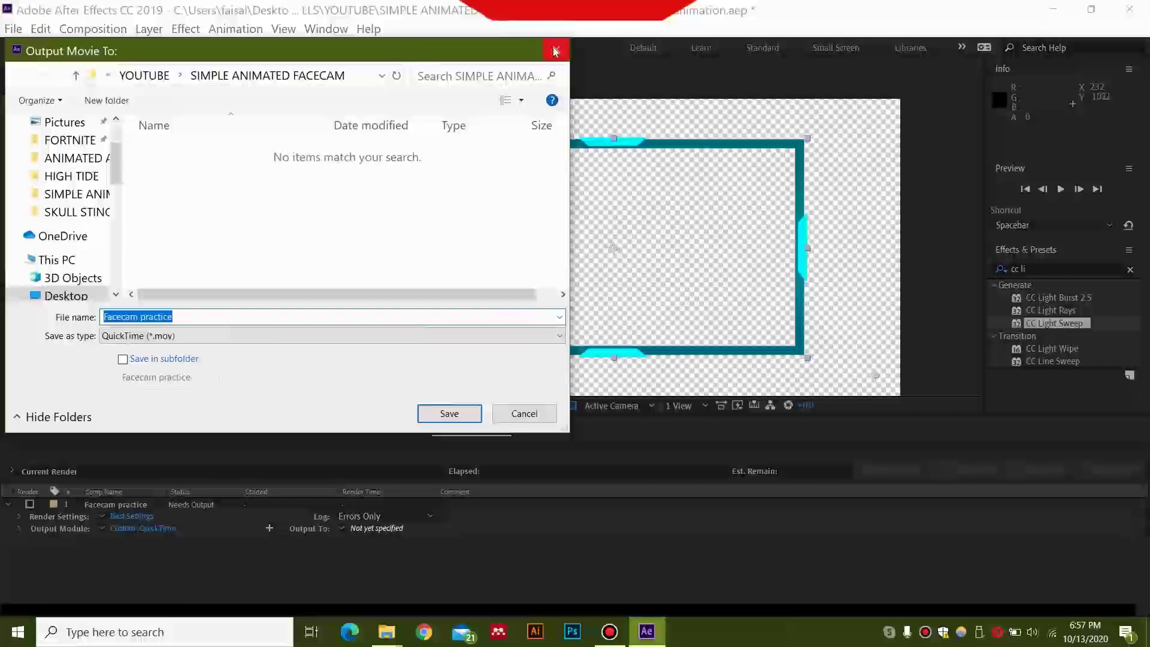
left_click(449, 413)
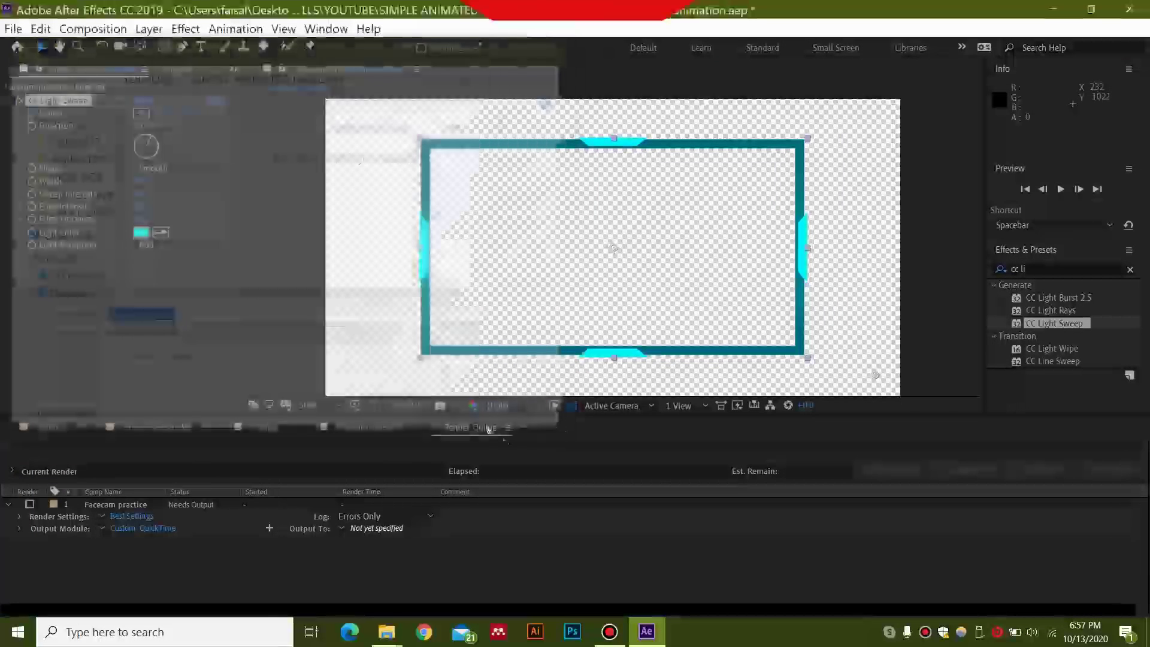